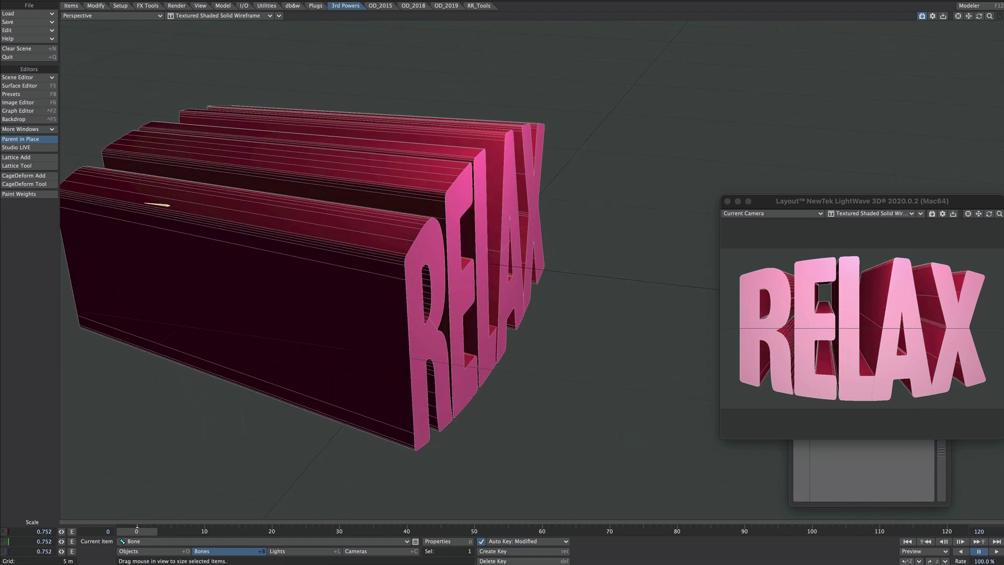
Step: Move and rotate individual letter bones to pose the extruded RELAX lettering
key(t)
drag(190, 194, 270, 151)
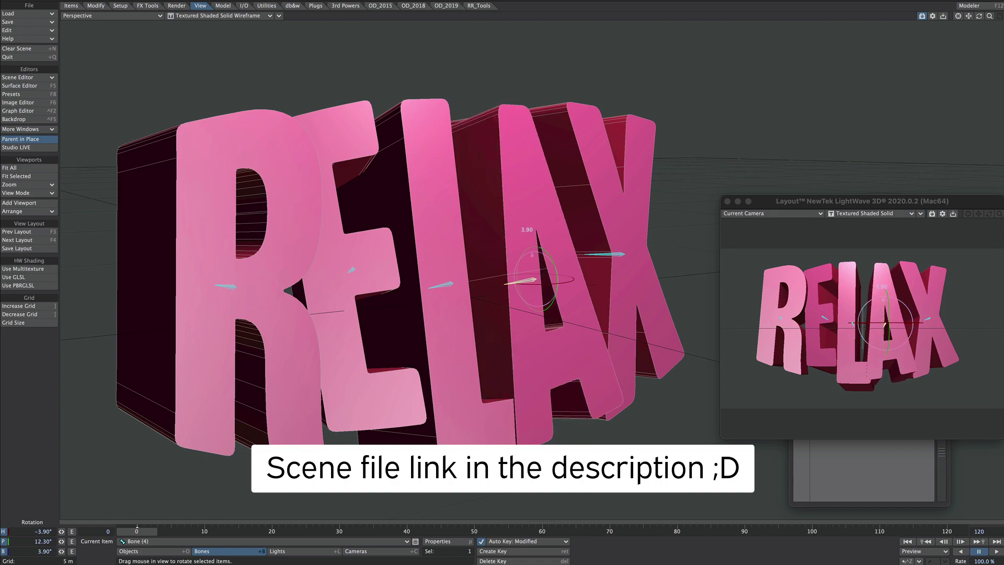
drag(532, 254, 540, 280)
key(t)
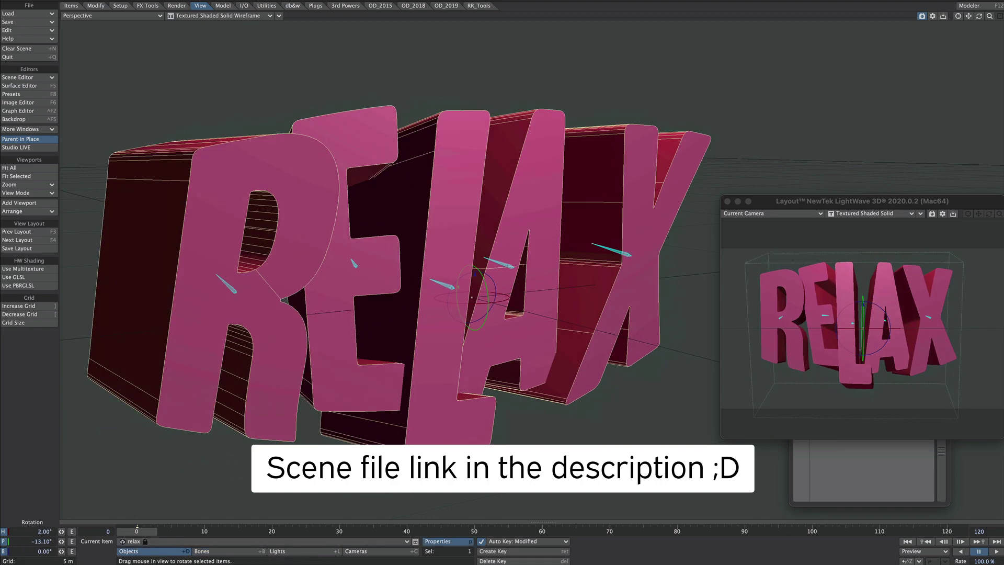
Step: Rotate the relax object and move the BASE null to swing the lettering's extrusion around
mouse_move(472, 297)
mouse_down()
mouse_move(549, 301)
mouse_move(471, 317)
mouse_move(483, 322)
mouse_move(471, 303)
mouse_up()
click(157, 542)
click(152, 534)
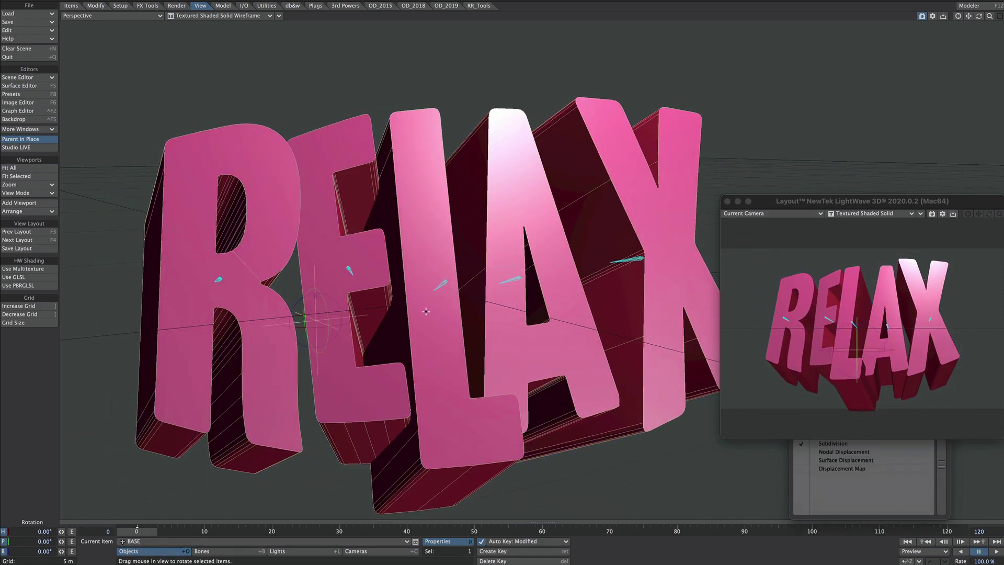
key(t)
drag(319, 286, 316, 217)
drag(348, 253, 429, 246)
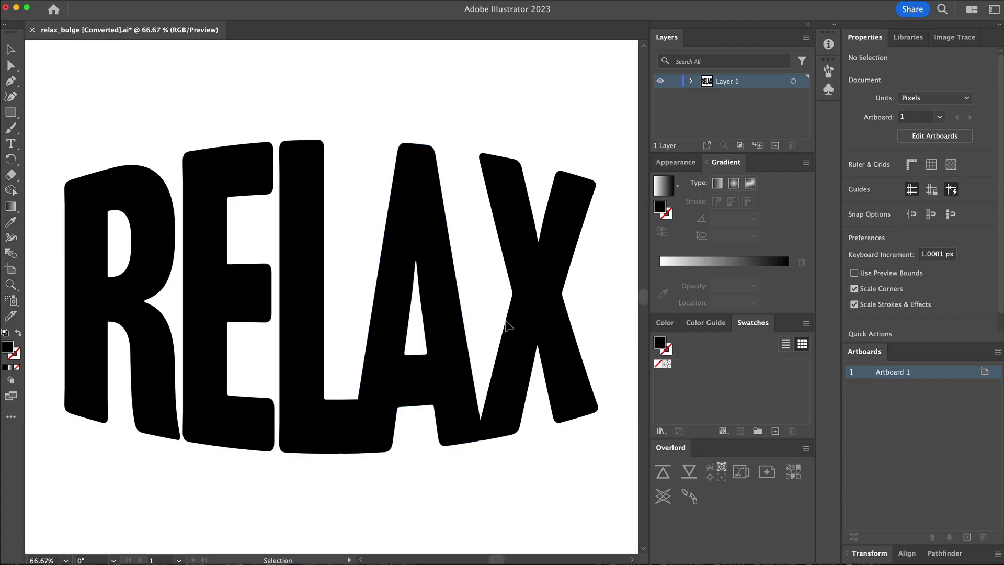
Step: Compare the RELAX artwork in outline and preview display to examine the overlapping letter paths
key(super+y)
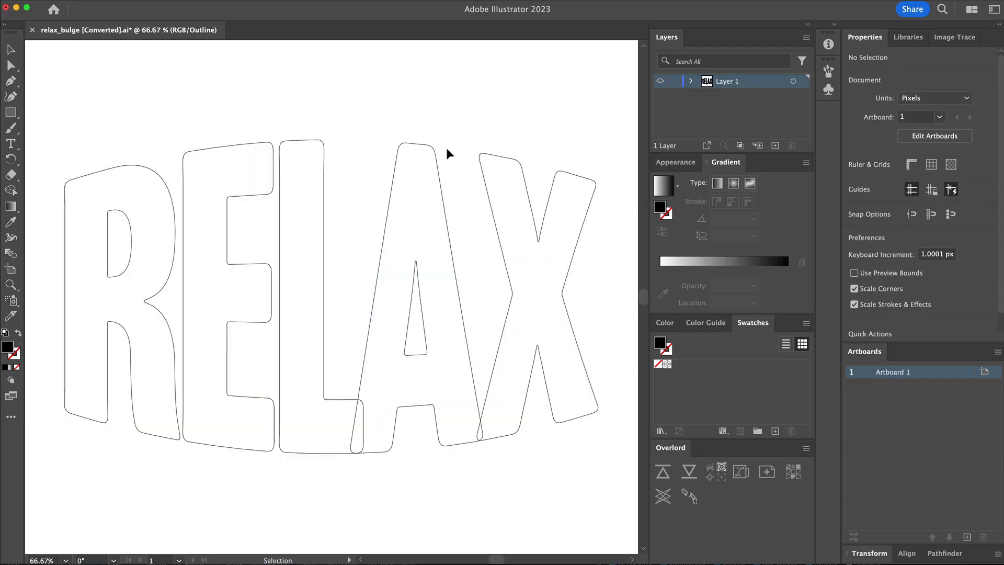
key(super+y)
key(super+y)
key(super+y)
Step: Move the letters apart to test that each is a separate shape, and undo all the moves
key(v)
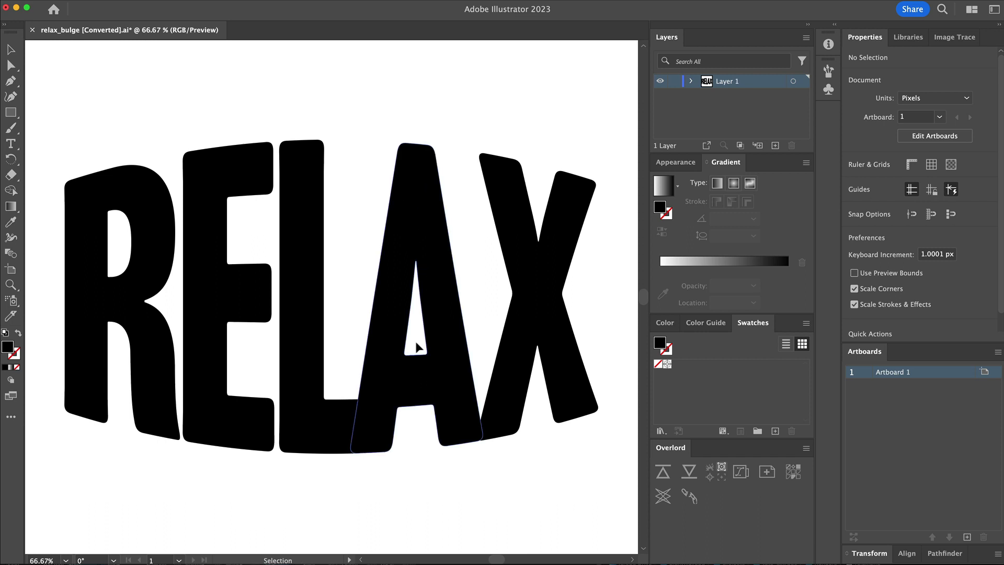
drag(433, 218, 441, 138)
drag(550, 204, 611, 175)
drag(309, 225, 354, 177)
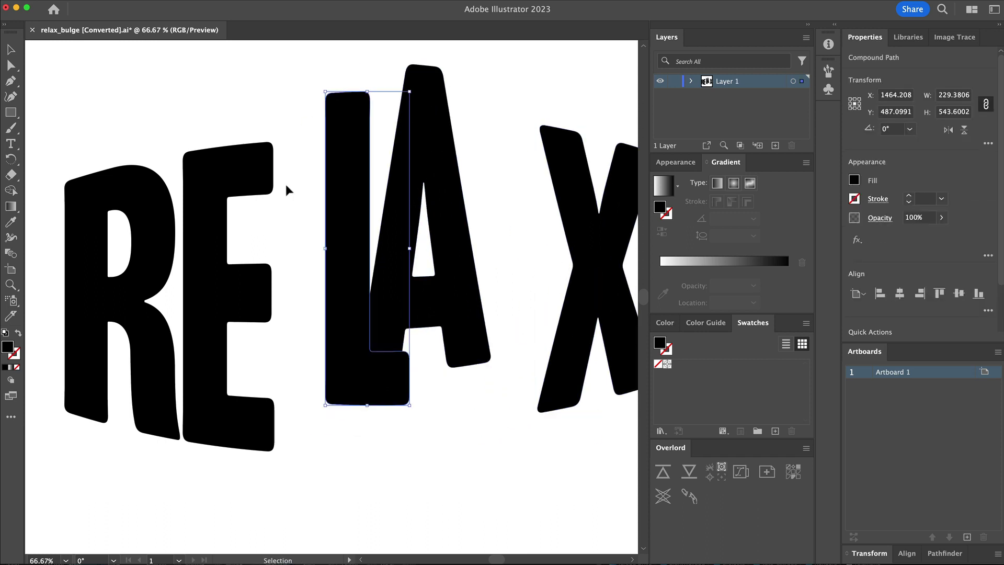
drag(220, 211, 210, 163)
drag(147, 197, 69, 196)
key(super+z)
key(super+z)
key(super+z)
key(super+z)
key(super+z)
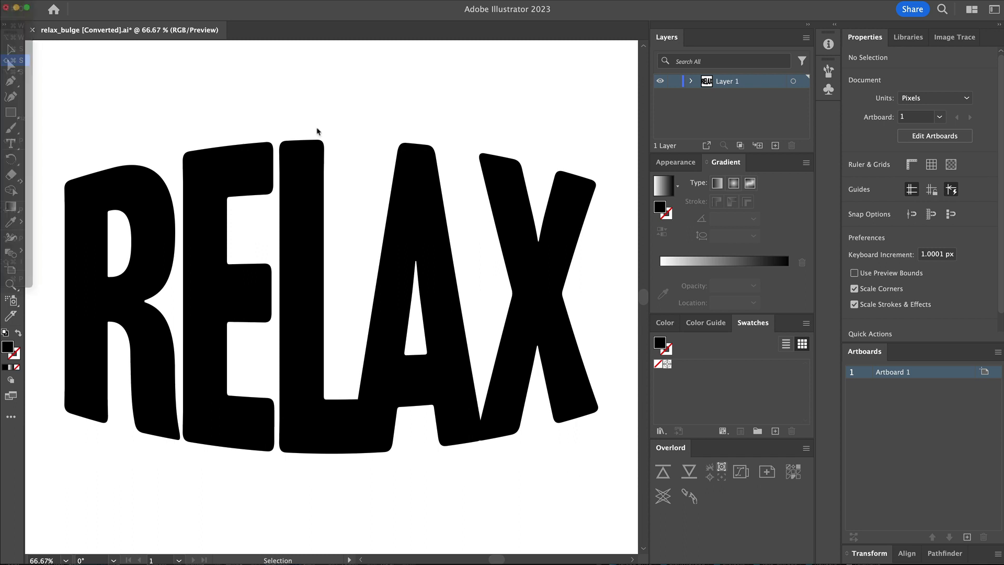
Step: Save a copy of the lettering artwork with the file version set to Illustrator 3
key(super+shift+s)
click(566, 496)
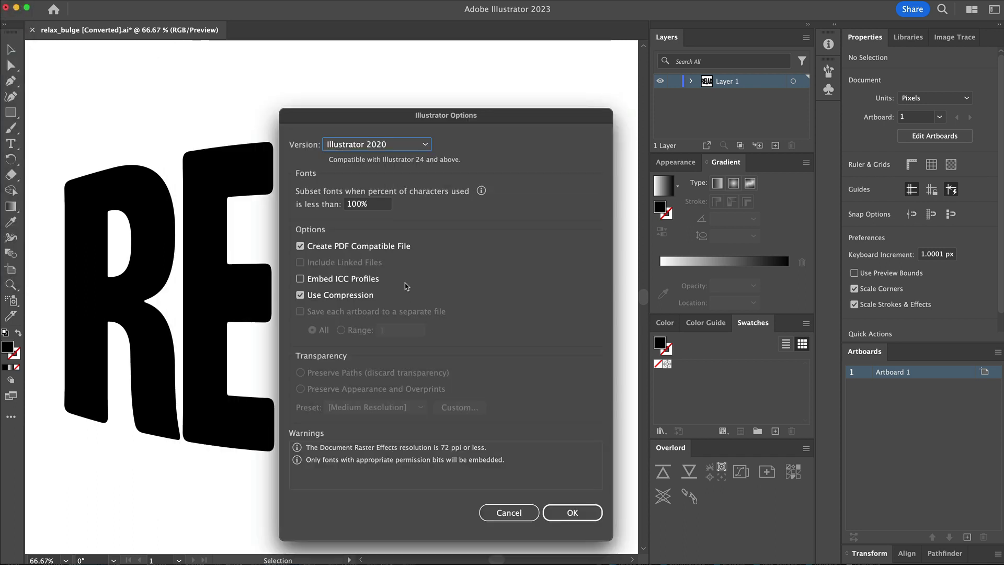
click(355, 145)
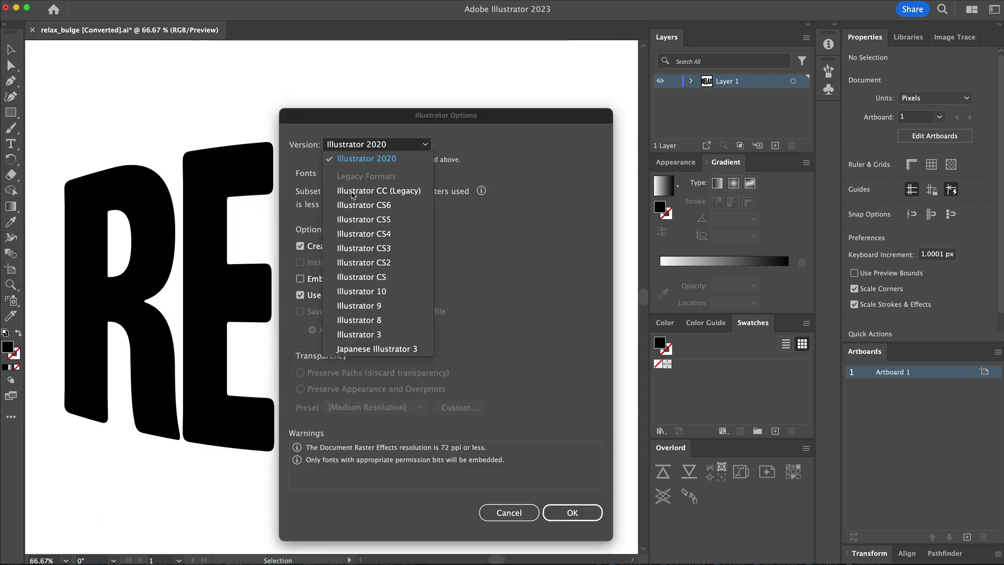
click(375, 336)
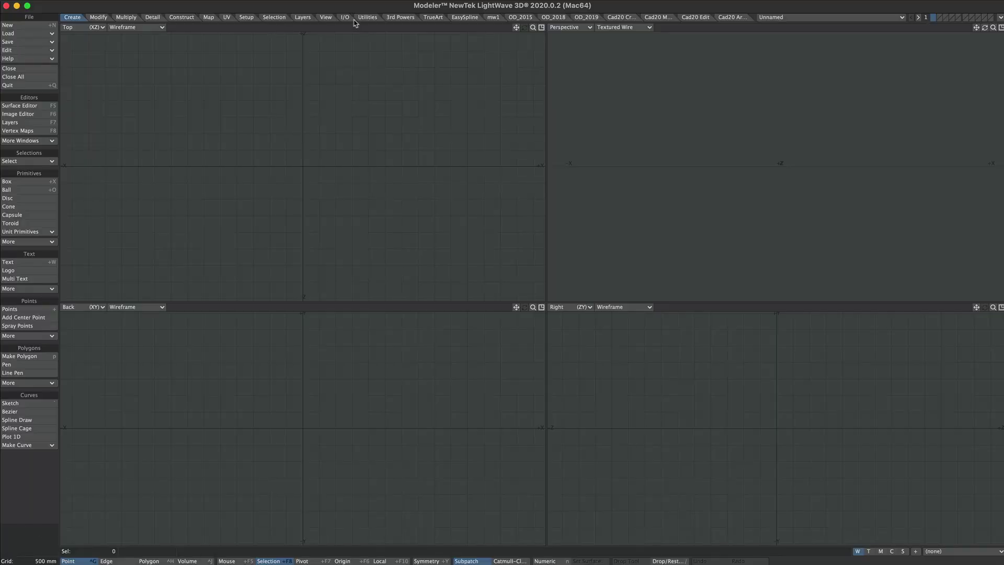
Step: In LightWave Modeler, import relax_bulge.ai with the EPS Loader, converting it to Closed Polygons with auto centering and scale 0.01
click(345, 18)
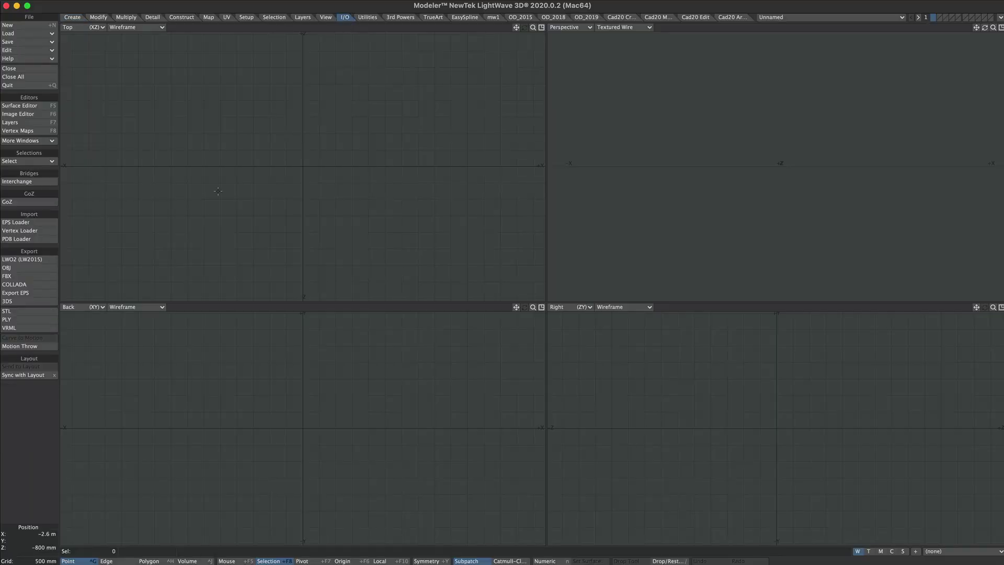
click(21, 222)
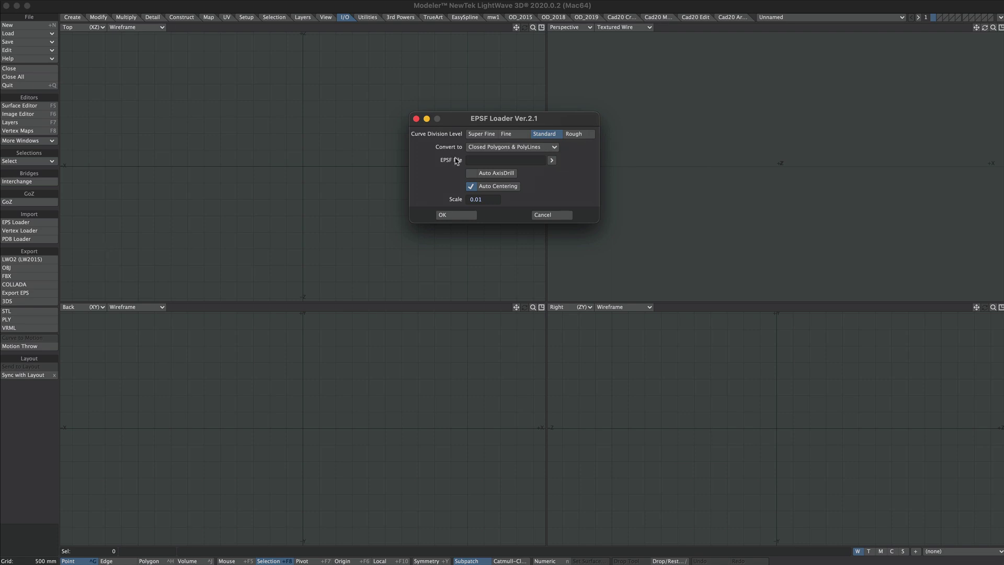
click(470, 148)
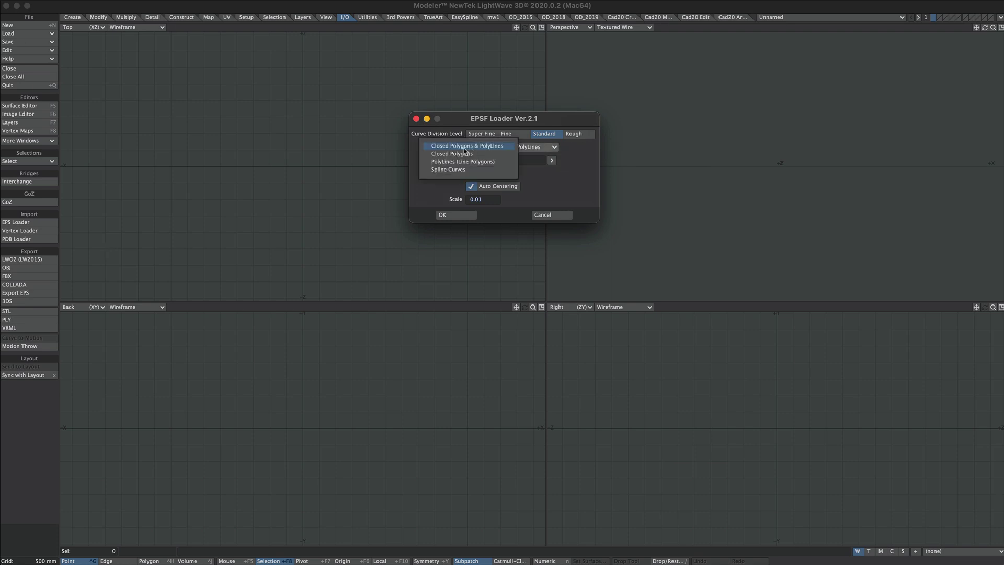
click(453, 155)
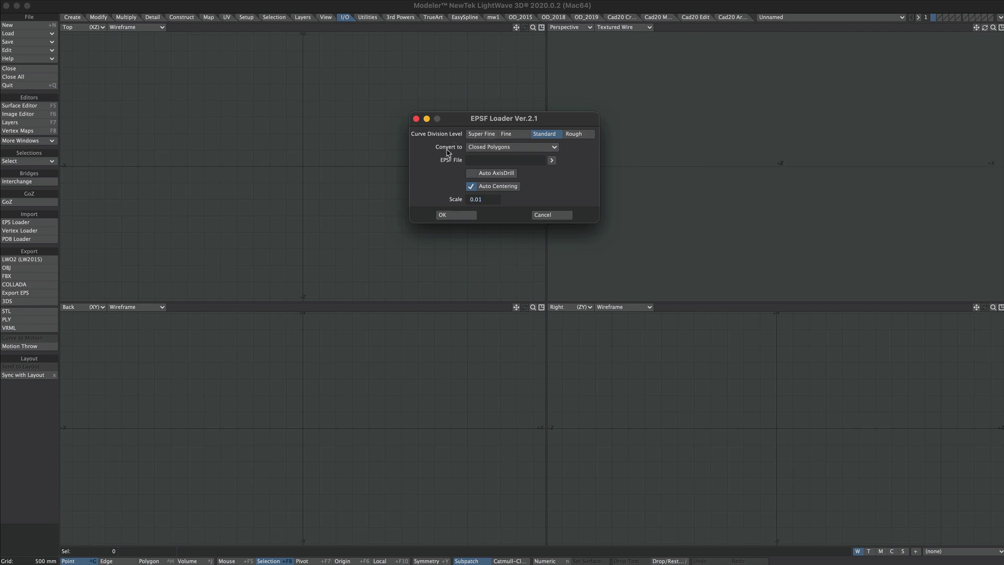
click(552, 162)
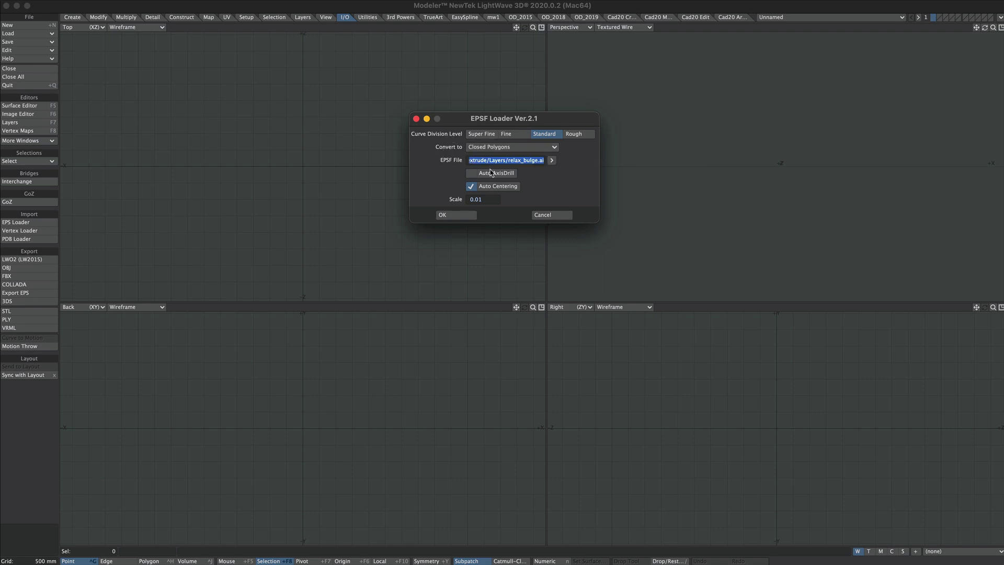
click(456, 215)
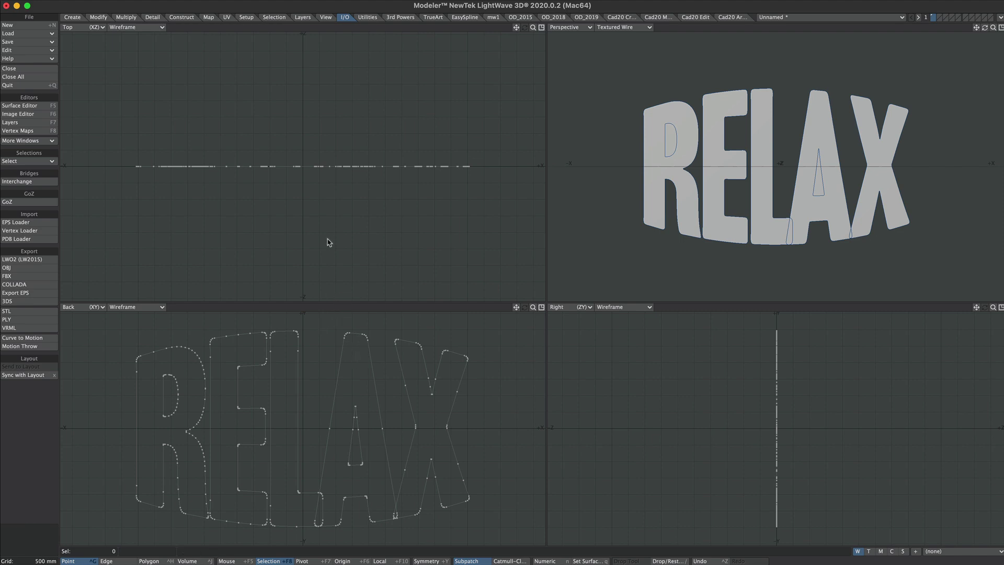
Step: Extrude the imported lettering polygons backwards along the Z axis
key(shift+e)
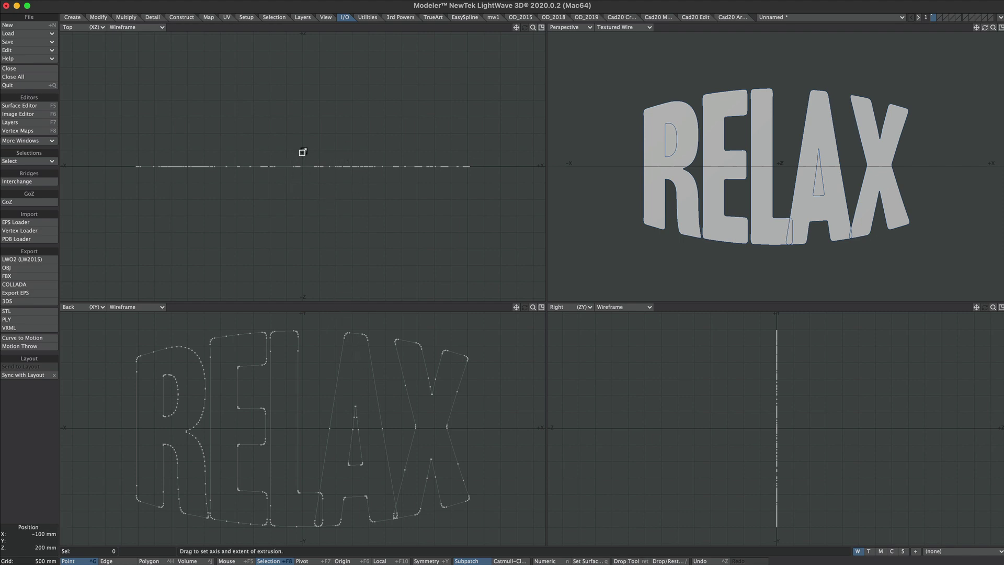
drag(304, 152, 313, 94)
key(Return)
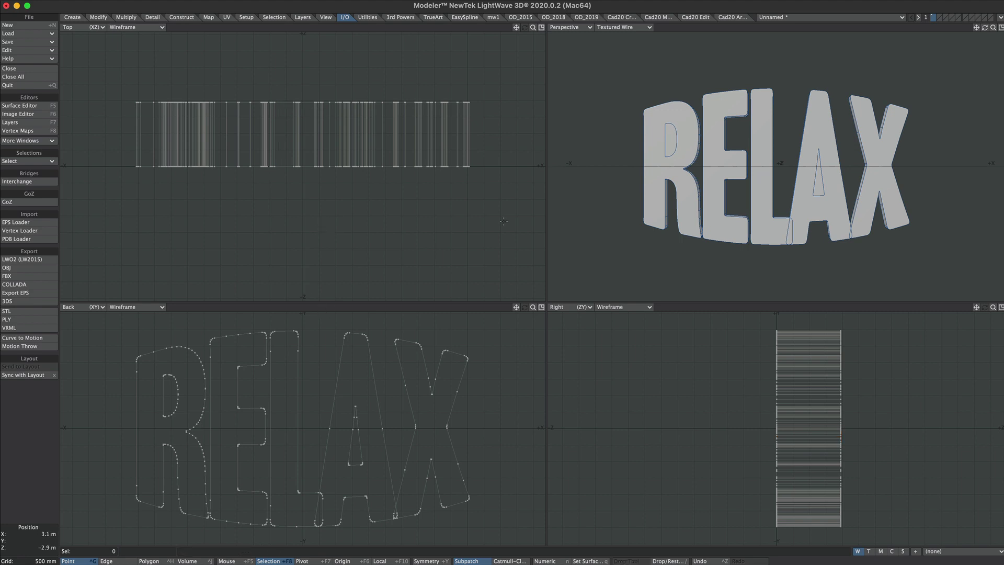
Step: Select the polygons of the inner R and A counter shapes and stretch them to 129% along Z
key(space)
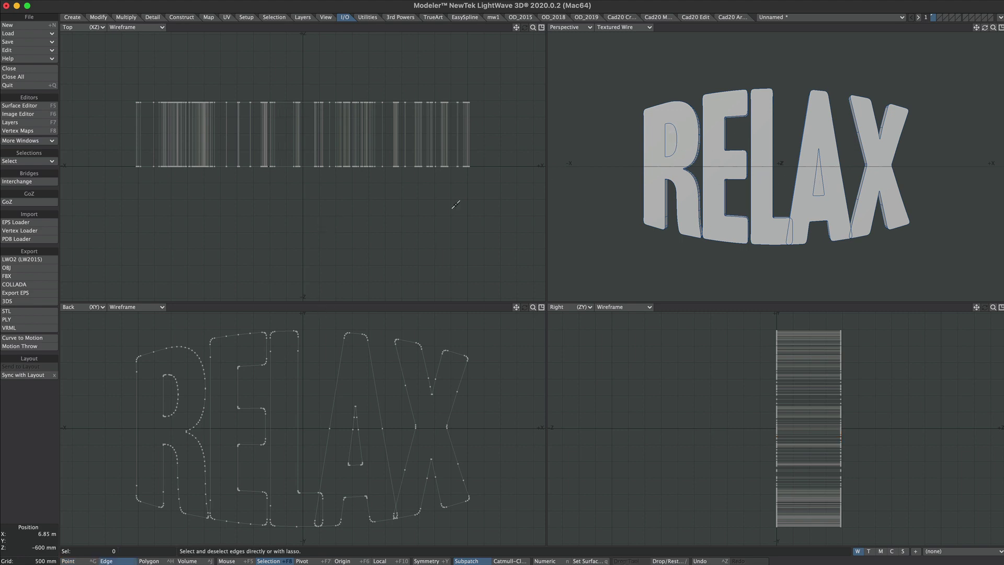
key(space)
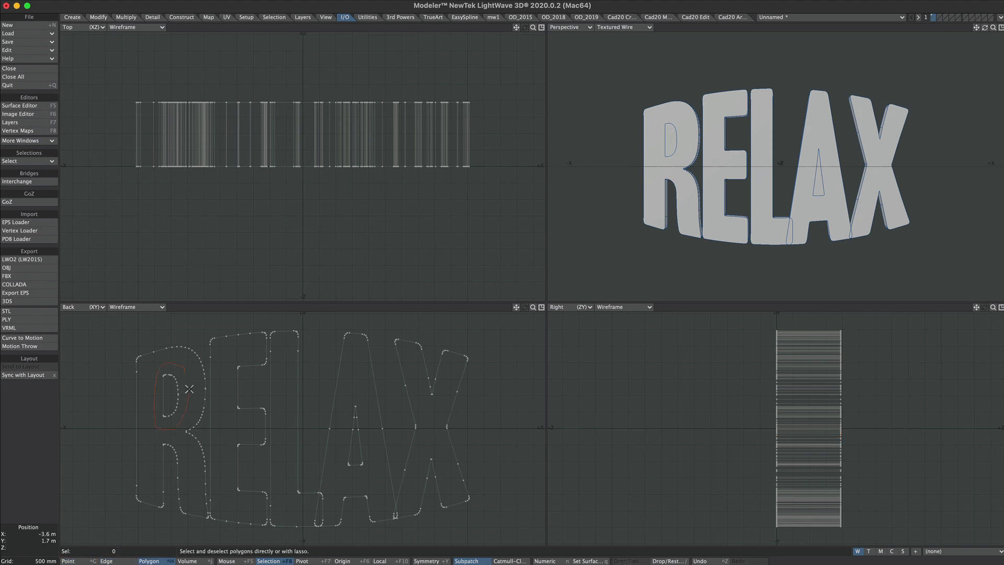
right_drag(189, 389, 188, 393)
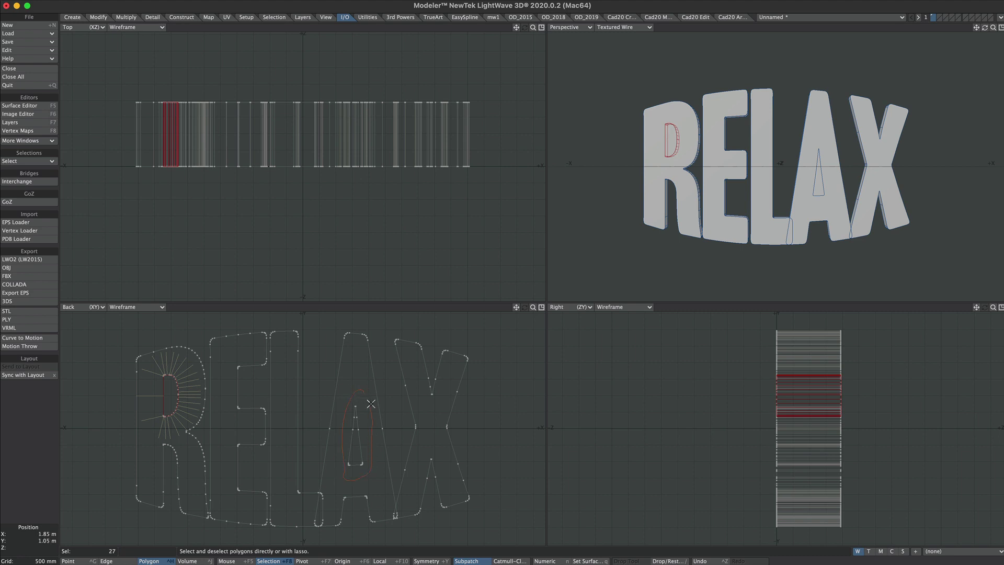
right_drag(371, 403, 372, 406)
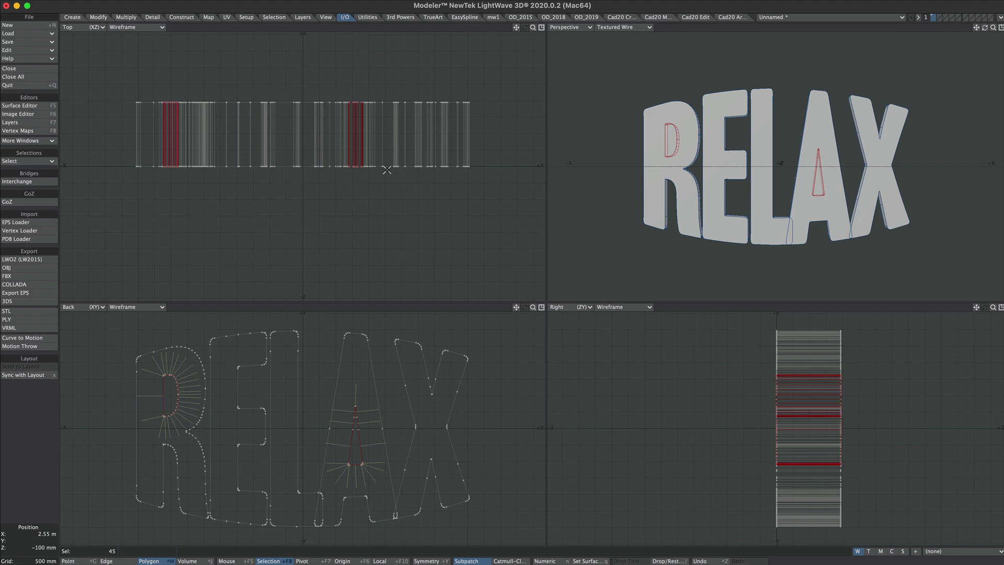
key(h)
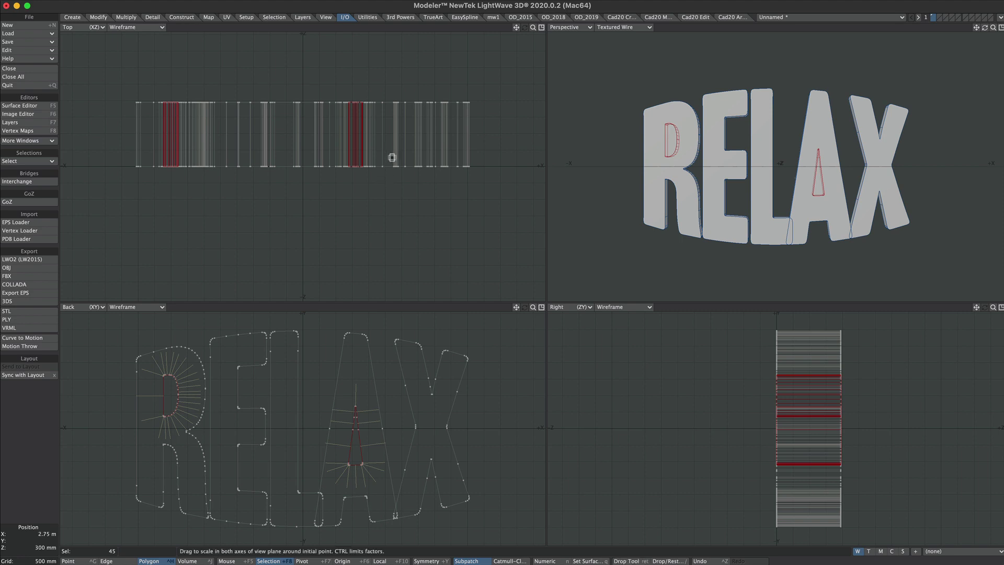
ctrl+drag(390, 159, 390, 145)
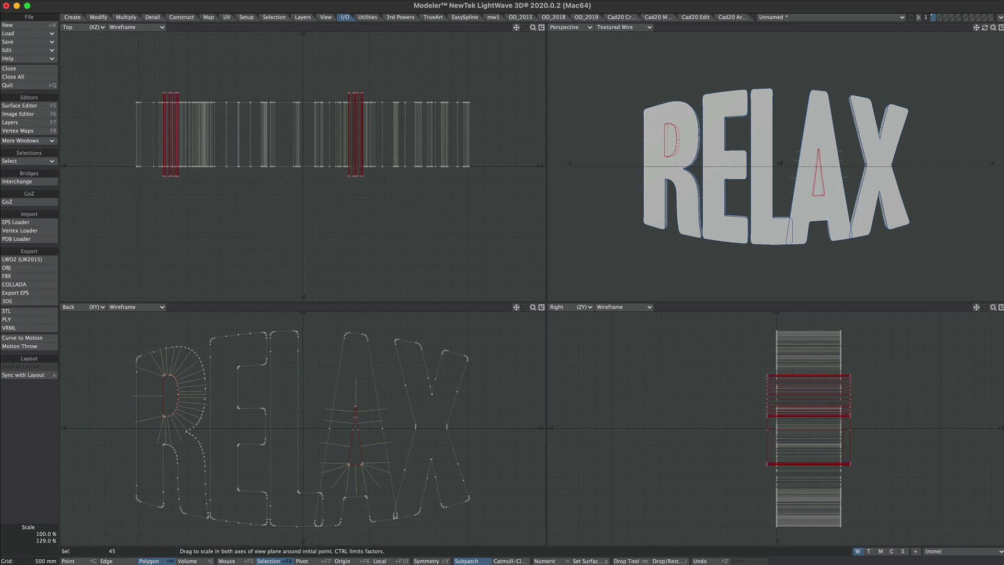
Step: Cut the counter shapes out of the R and A with SpBool Subtract
click(184, 19)
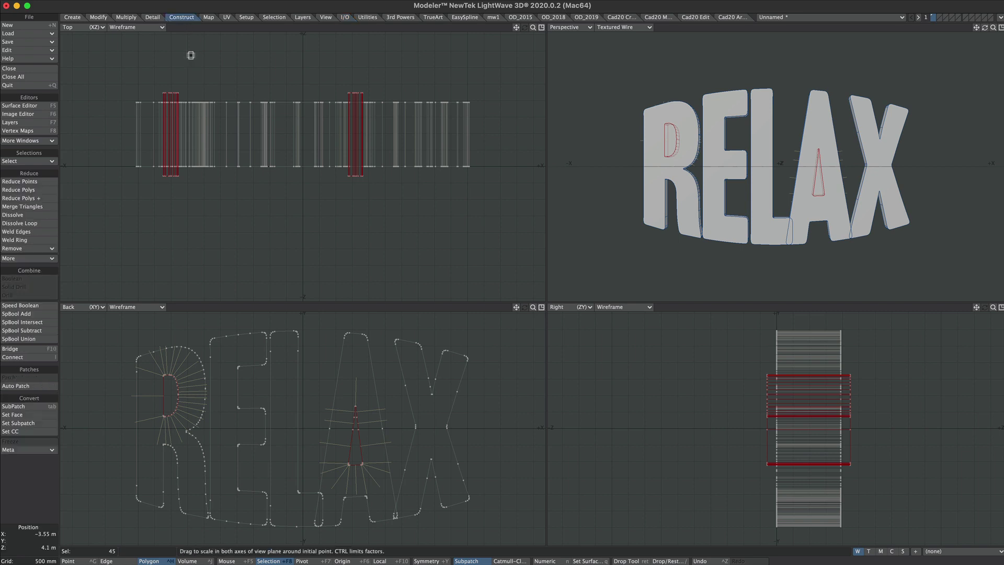
click(49, 330)
scroll(830, 155, up, 2)
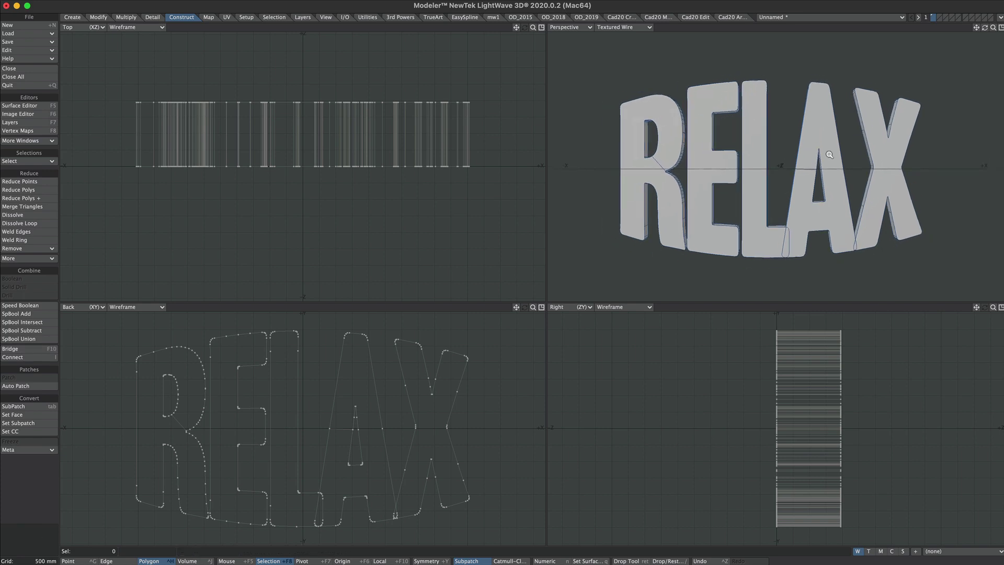
alt+drag(829, 155, 816, 181)
Step: Merge the lettering's duplicate points using the Automatic range
key(h)
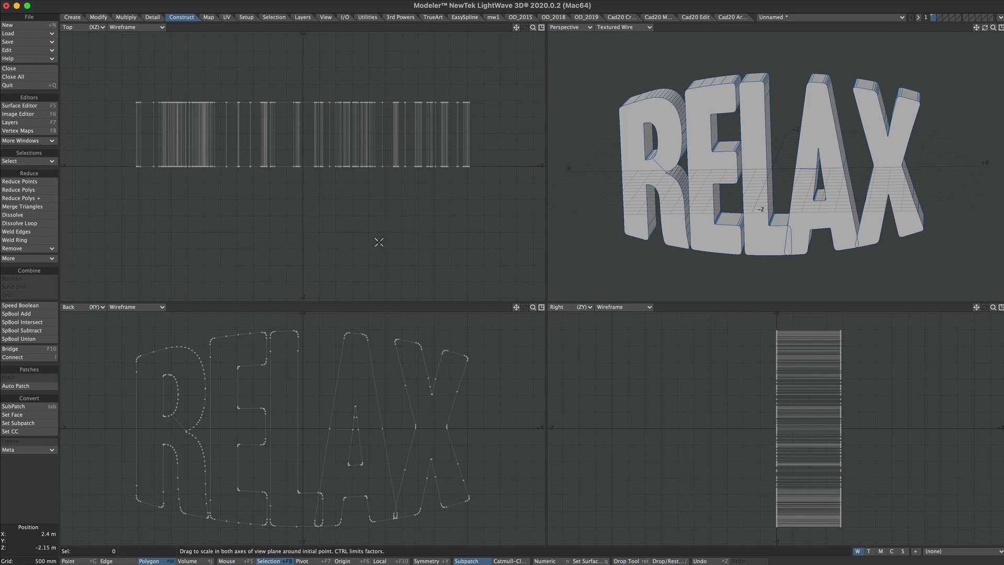
key(Return)
key(m)
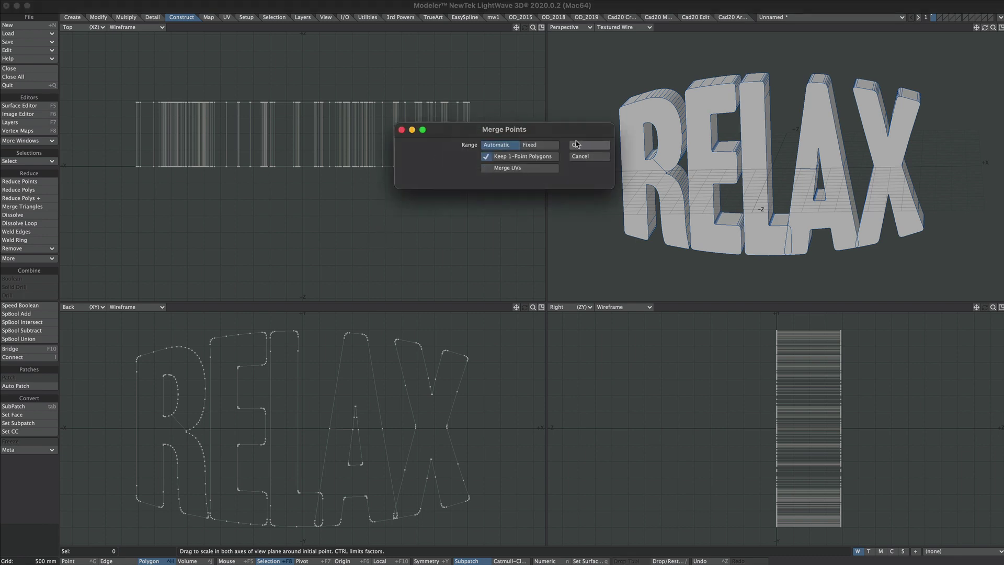
click(578, 146)
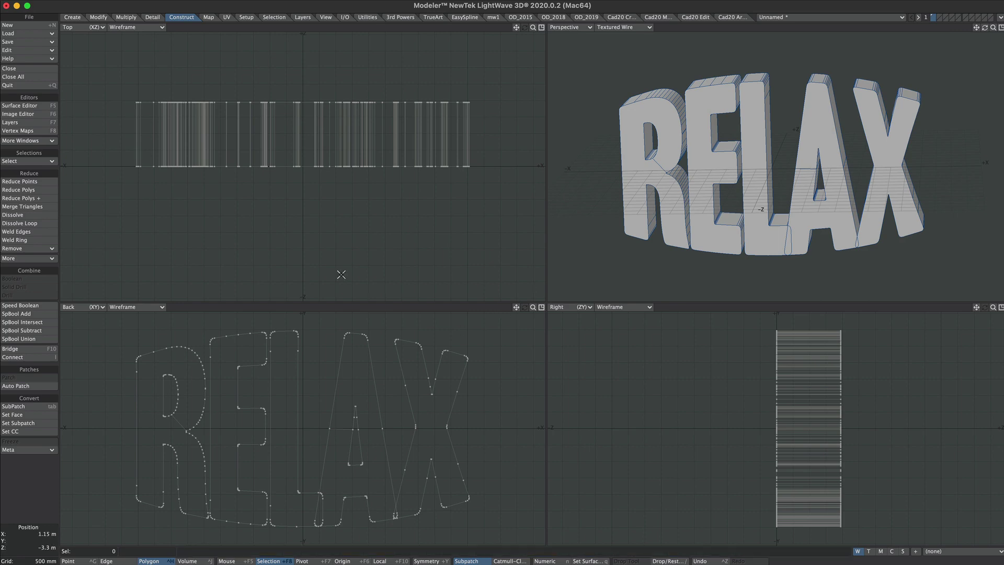
Step: Find the unify commands and run Unify Polys on the lettering
key(ctrl+f)
text(unify)
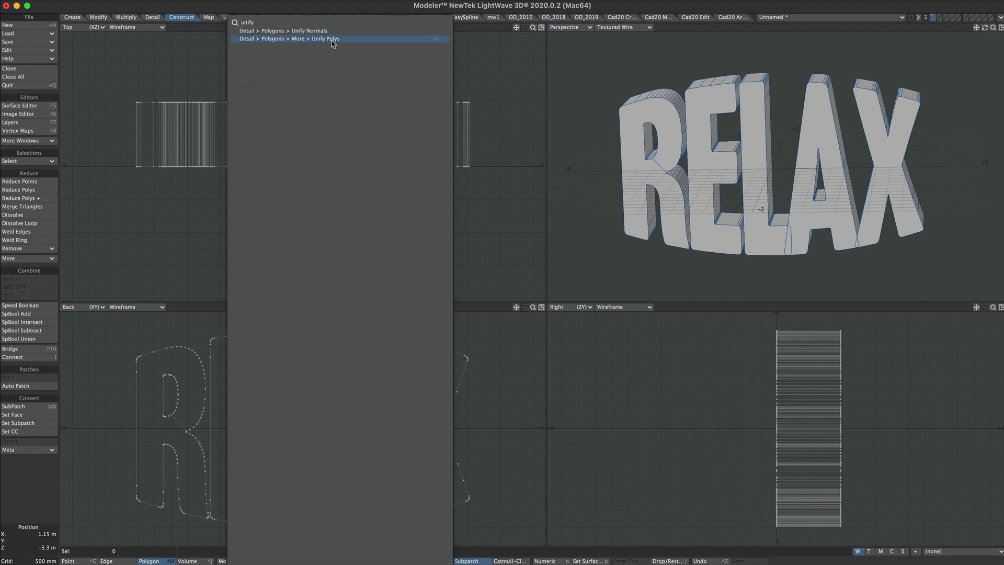
click(434, 39)
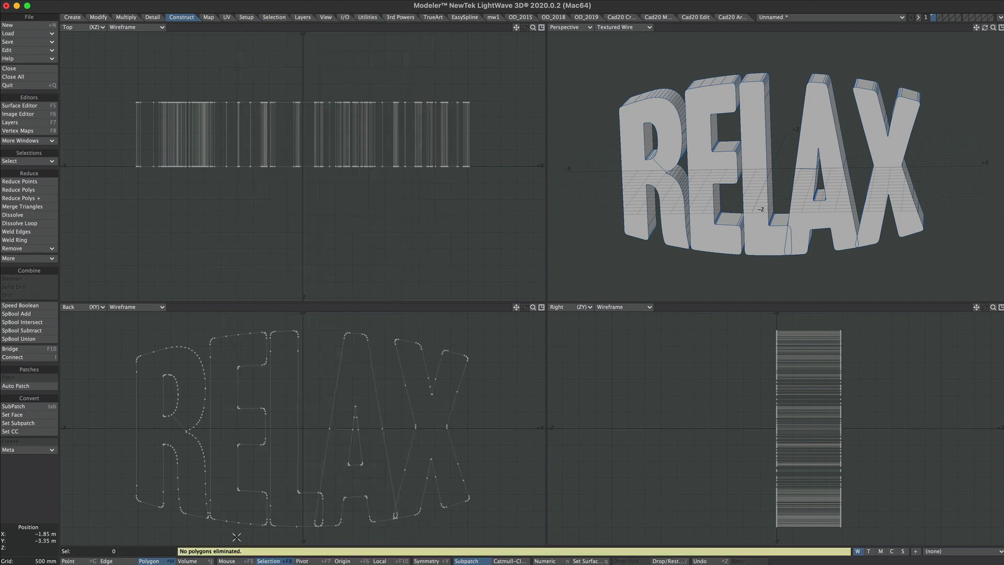
Step: Select the five back faces of the lettering and create a weight map named back for them at 100%
mouse_move(813, 169)
alt+mouse_down()
mouse_move(785, 201)
mouse_move(805, 185)
alt+mouse_up()
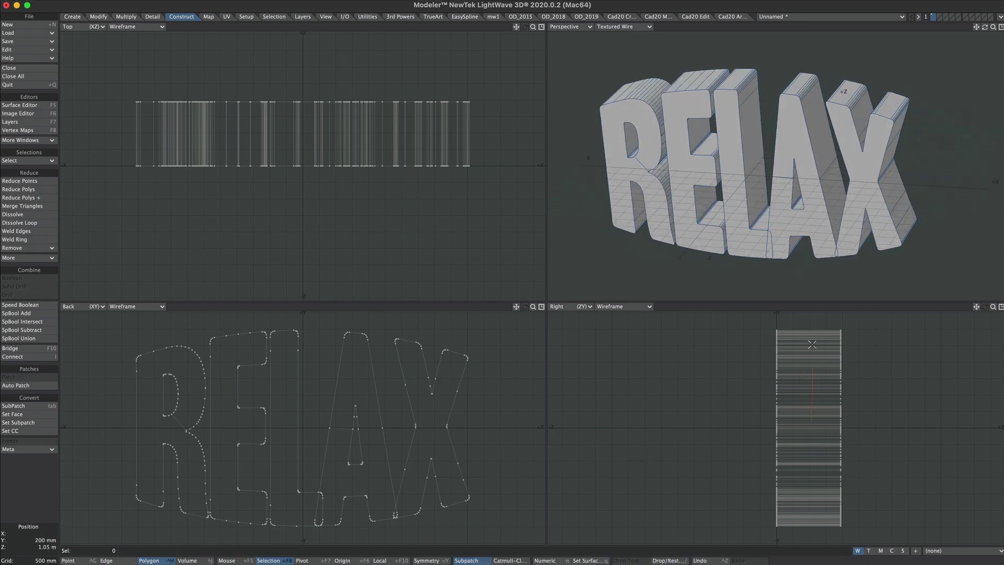
right_drag(829, 440, 814, 421)
alt+drag(857, 168, 701, 193)
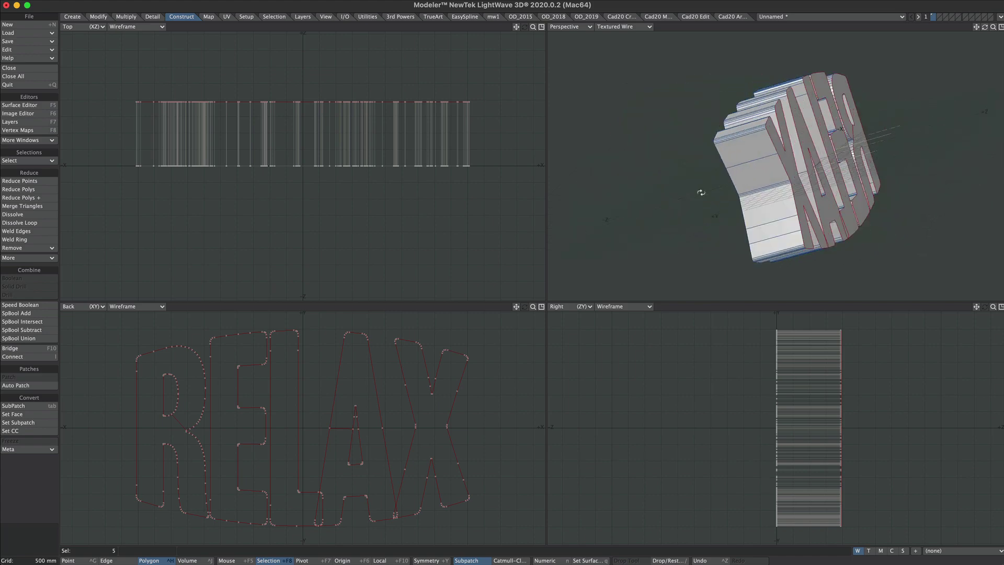
key(KP_0)
mouse_move(487, 277)
alt+mouse_down()
mouse_move(592, 314)
mouse_move(453, 263)
mouse_move(378, 301)
mouse_move(643, 225)
mouse_move(667, 287)
alt+mouse_up()
click(918, 552)
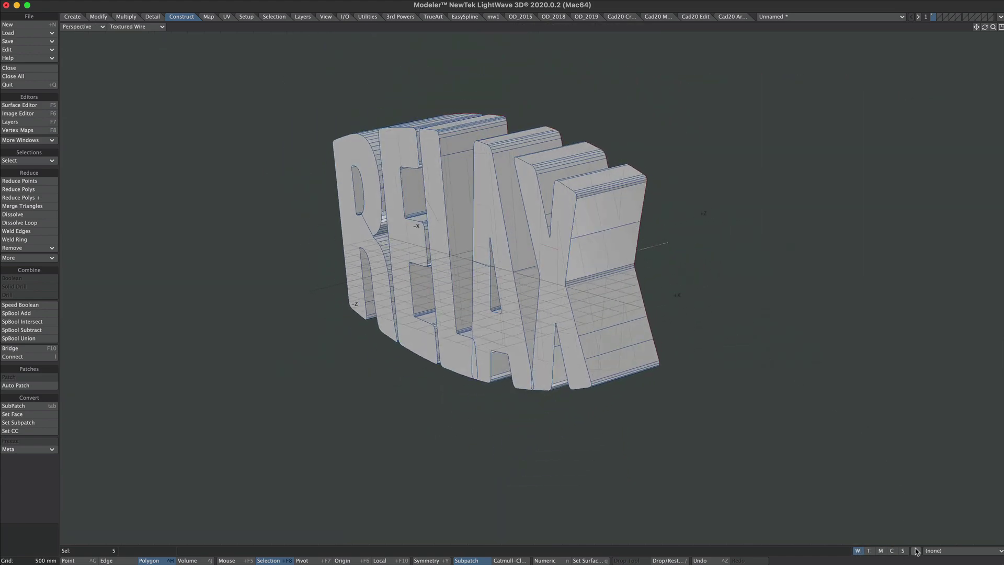
click(917, 551)
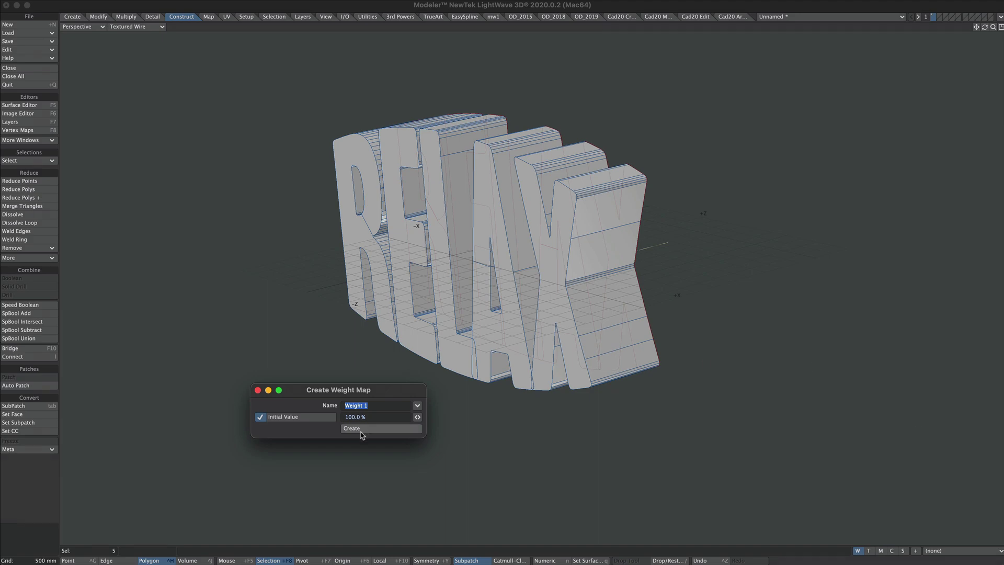
text(bac)
click(383, 429)
Step: Move the selected back faces along Z towards the front faces, leaving only a thin slab of lettering
alt+drag(389, 445, 514, 365)
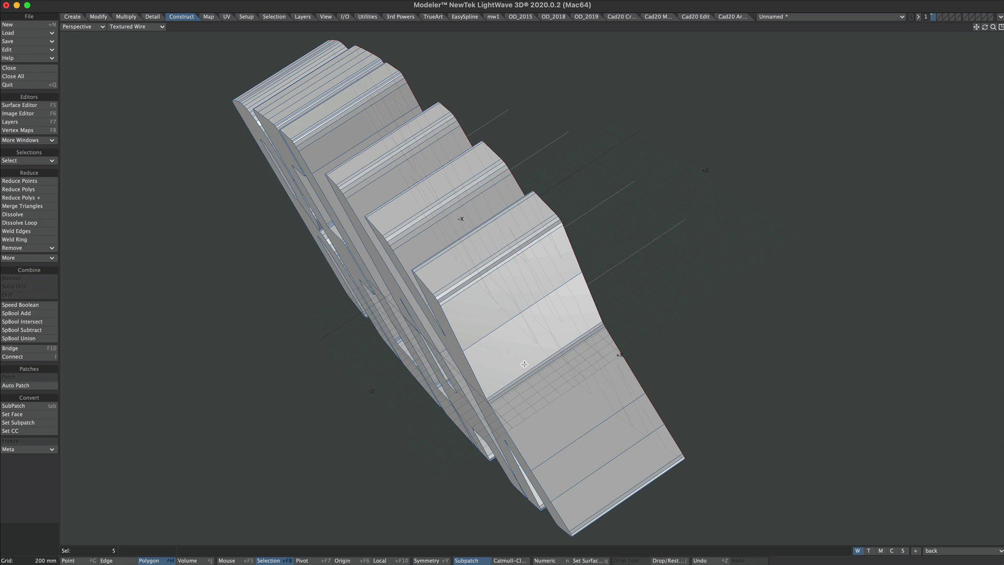
key(t)
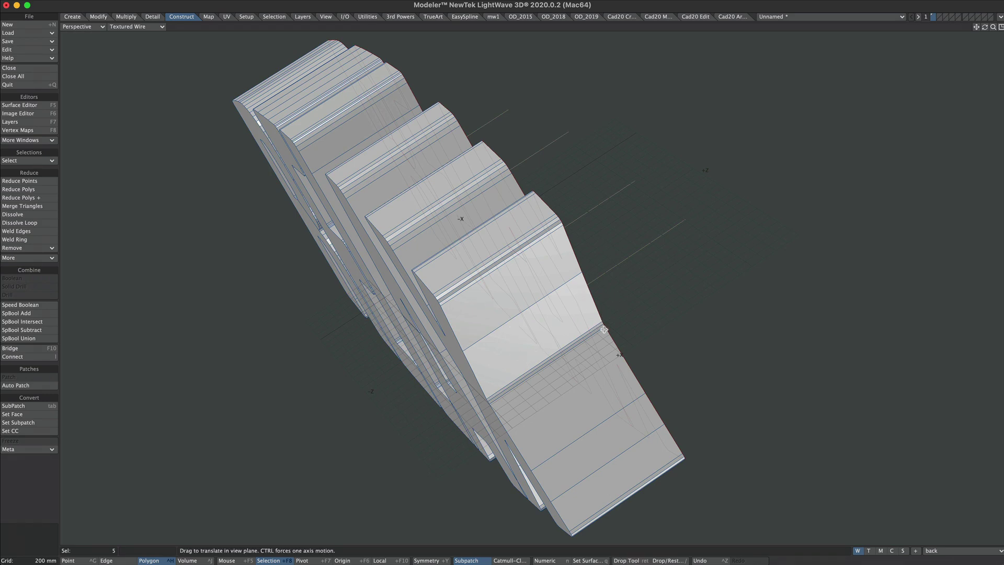
ctrl+drag(624, 267, 514, 341)
key(Return)
Step: Select every lettering polygon except the front faces and assign them the extrude surface
alt+drag(473, 313, 448, 294)
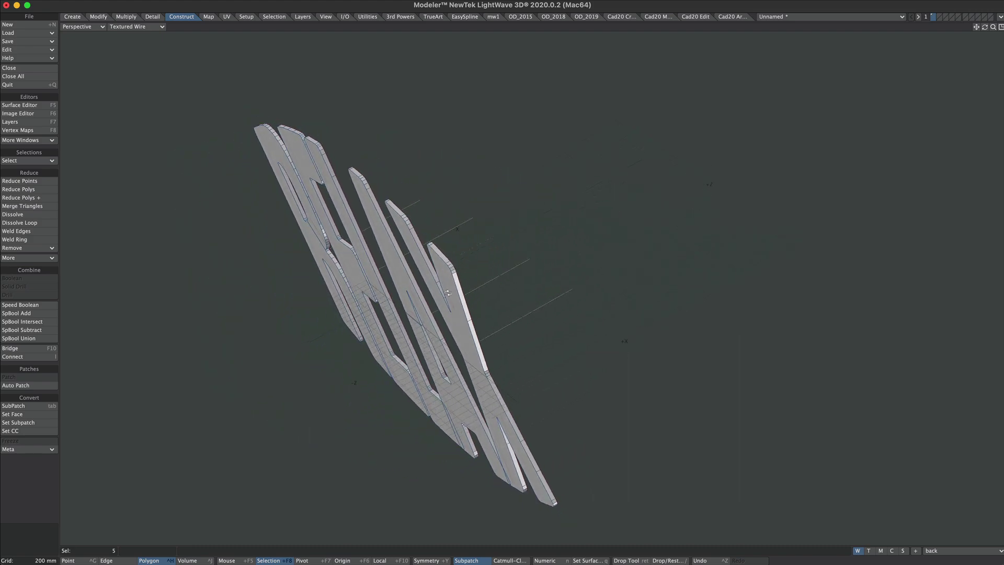
key(])
key(q)
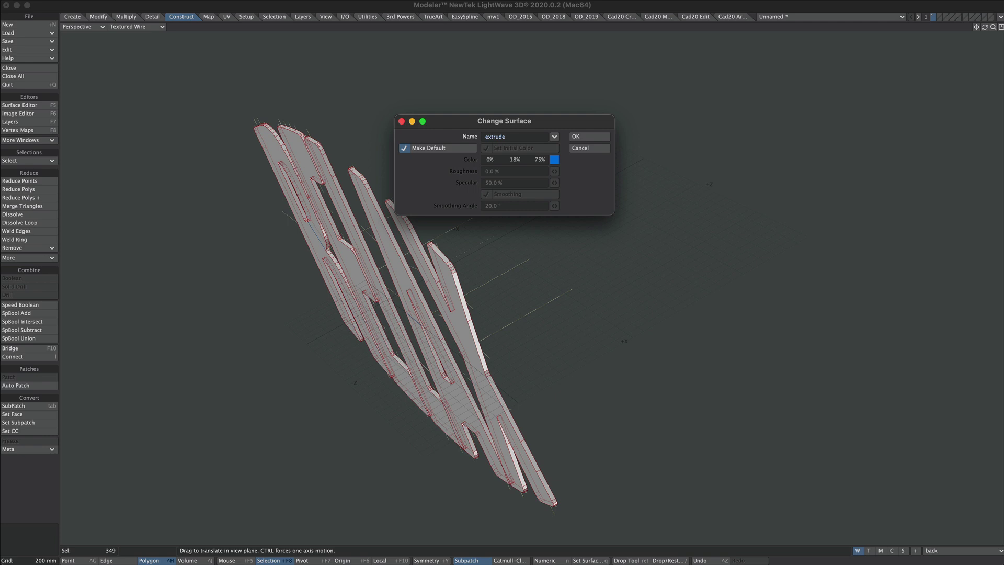
click(589, 136)
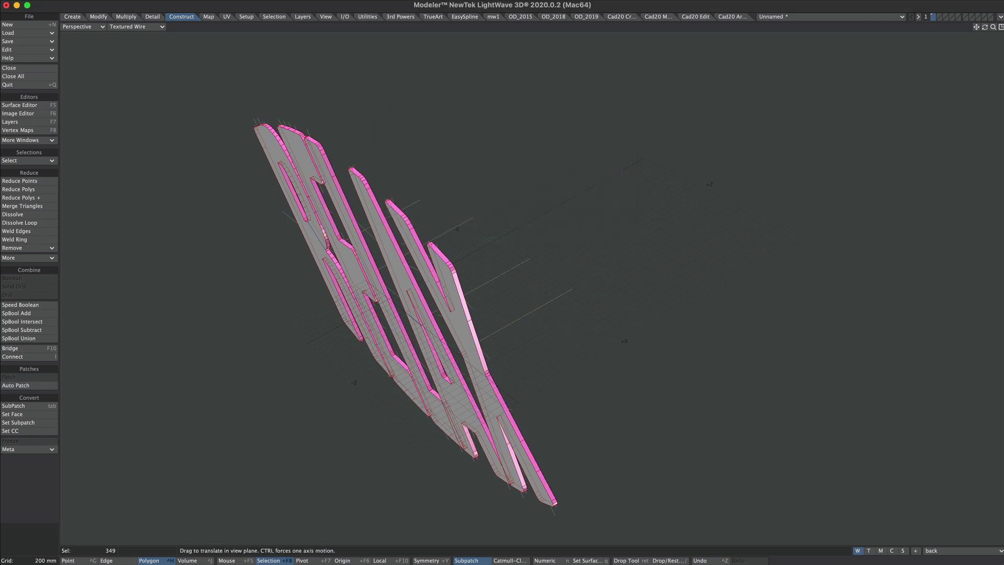
Step: Invert the selection to the front faces of the letters and assign them the existing face surface
alt+drag(580, 156, 601, 149)
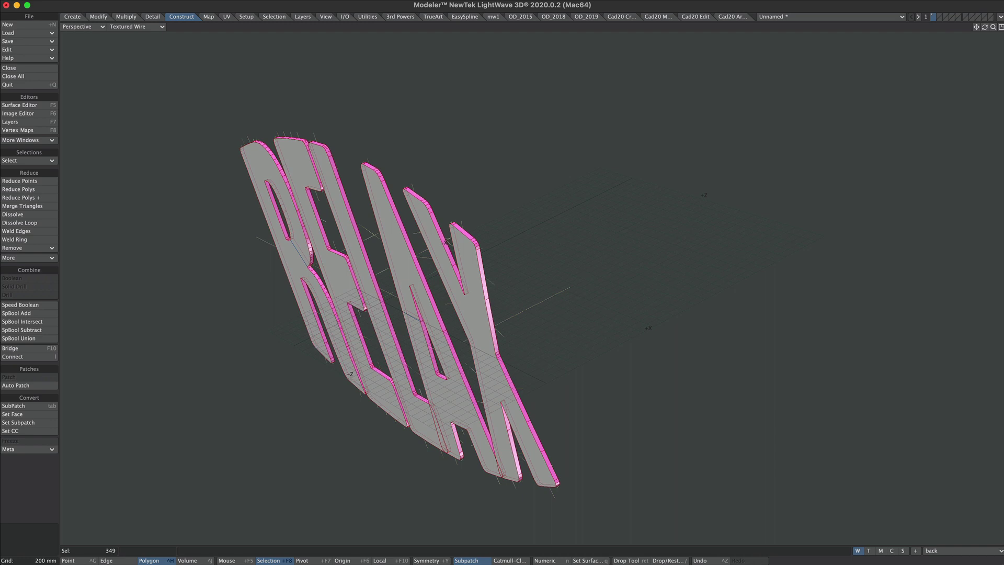
key(shift+')
key(t)
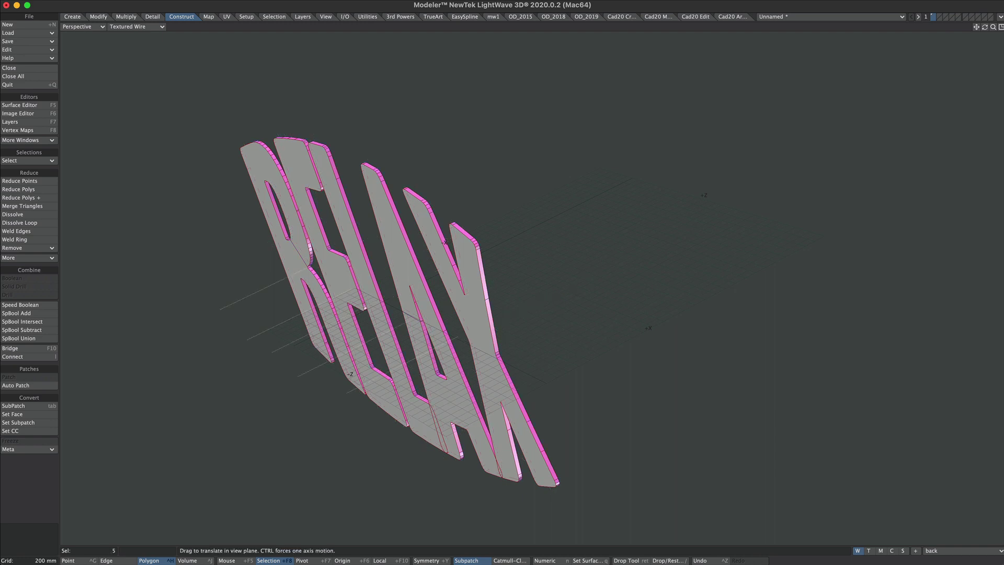
key(q)
click(554, 137)
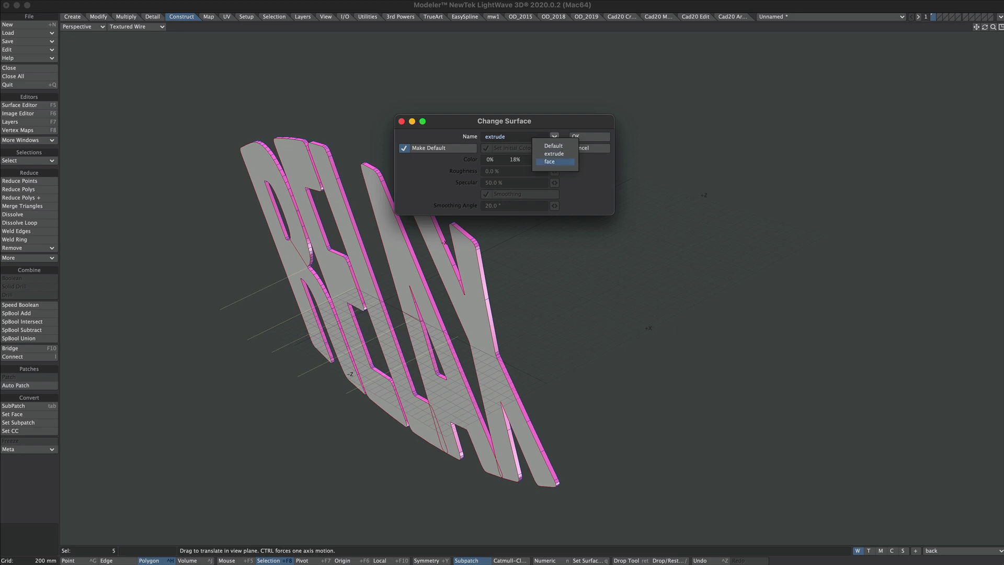
click(554, 162)
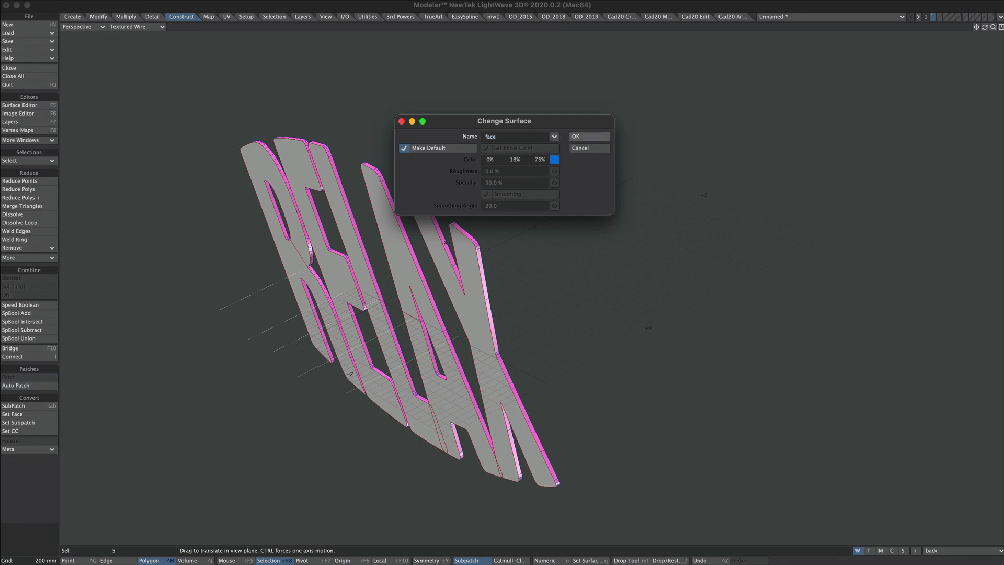
click(590, 137)
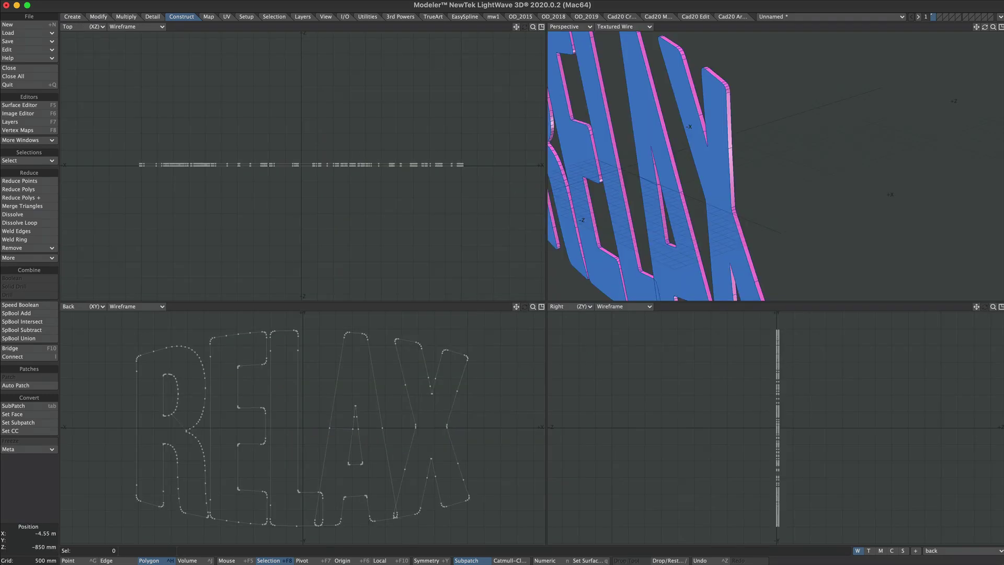
Step: Align the lettering using Rest On Ground with rest axis Z, centring only on Z, and negative sense
scroll(147, 164, up, 5)
key(t)
ctrl+drag(272, 193, 272, 162)
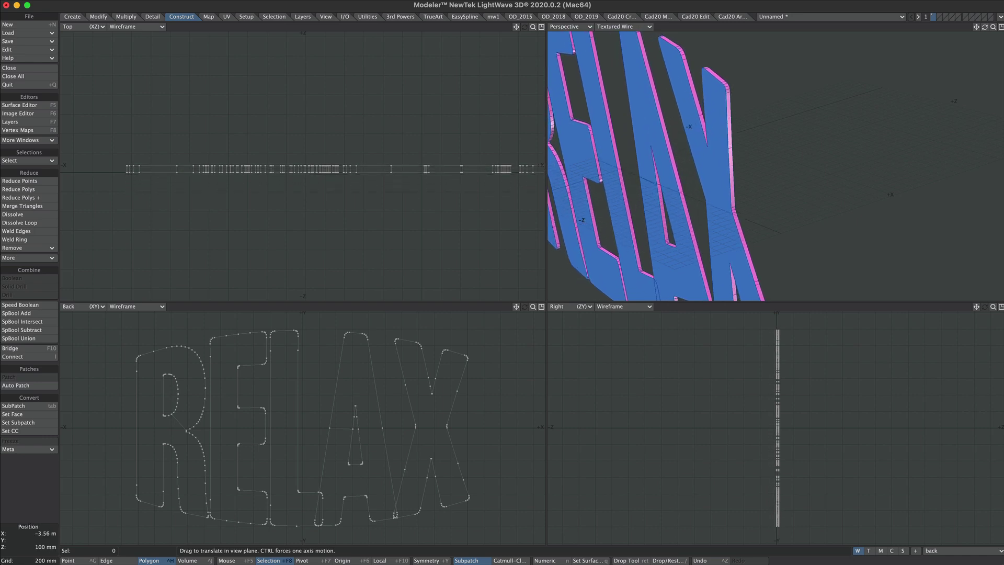
key(F3)
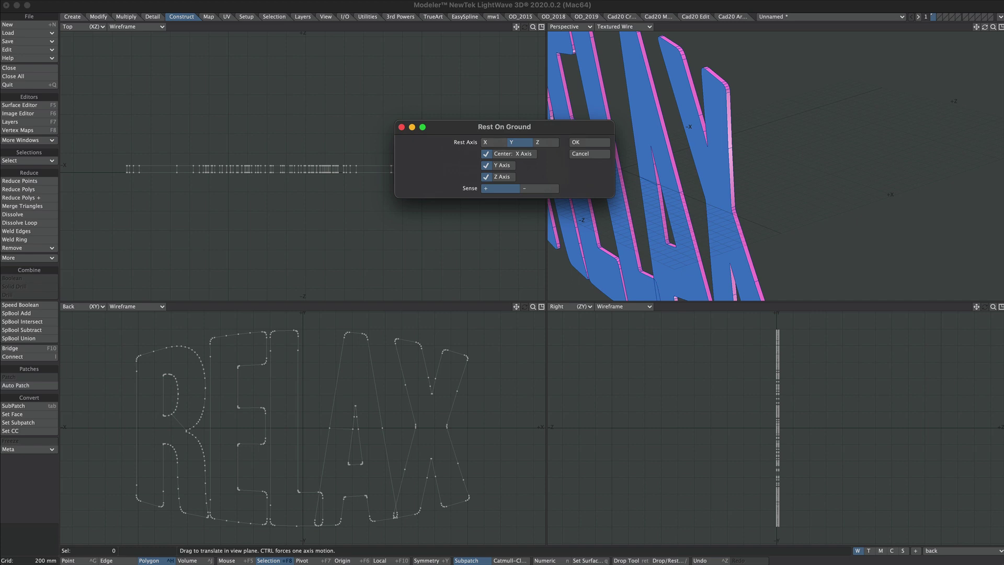
click(546, 142)
click(499, 165)
click(540, 189)
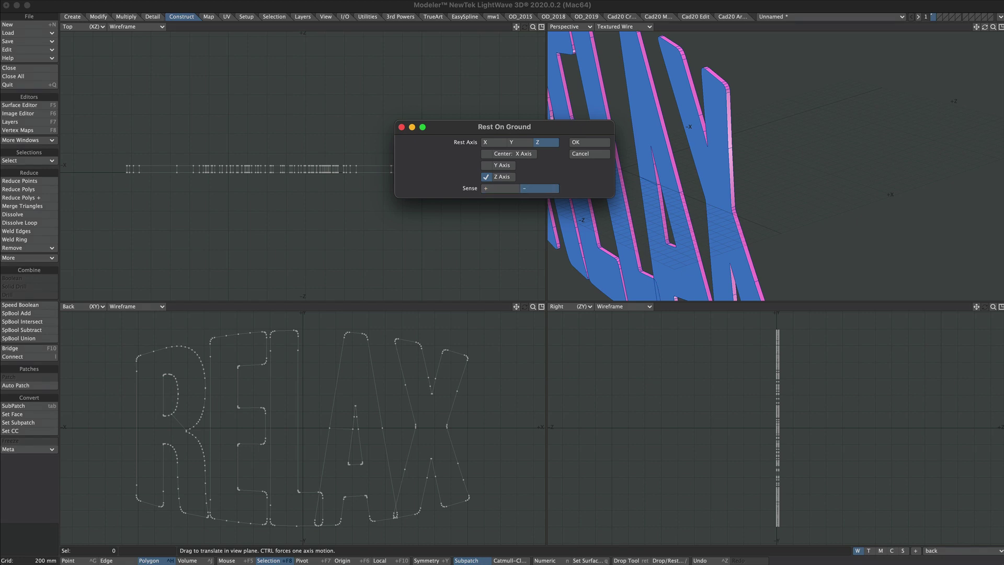
click(590, 142)
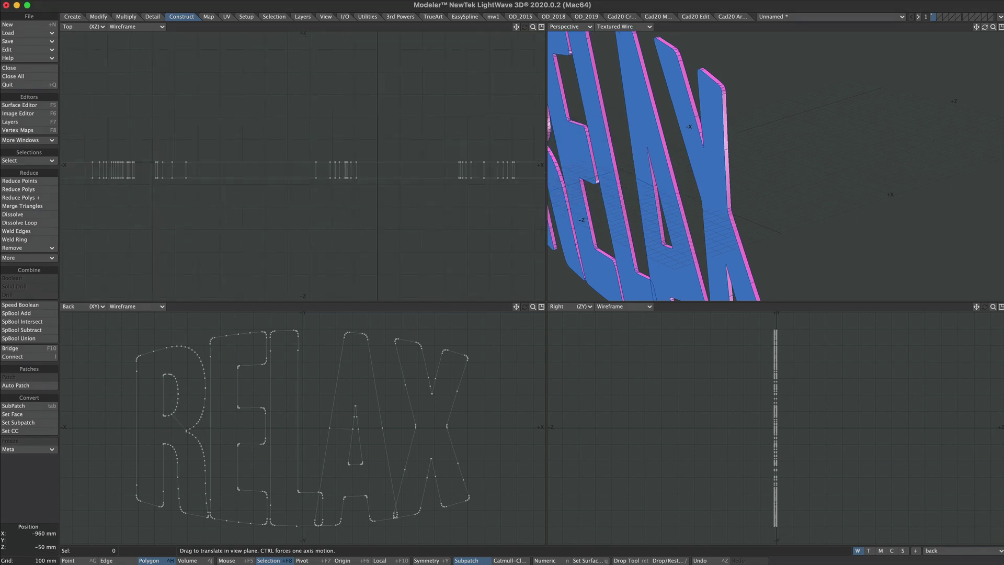
right_drag(158, 170, 186, 133)
right_drag(395, 167, 332, 169)
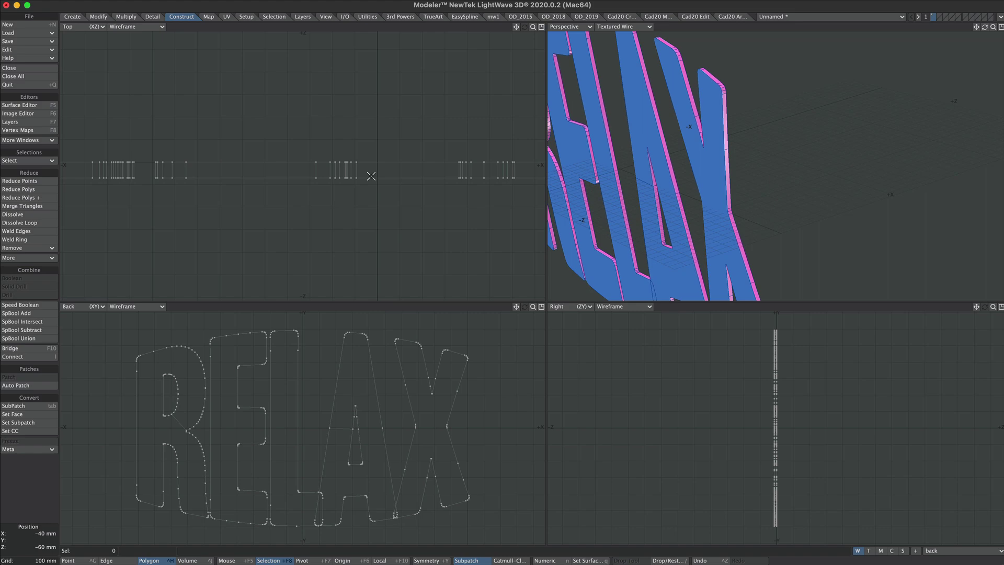
key(ctrl+g)
click(186, 162)
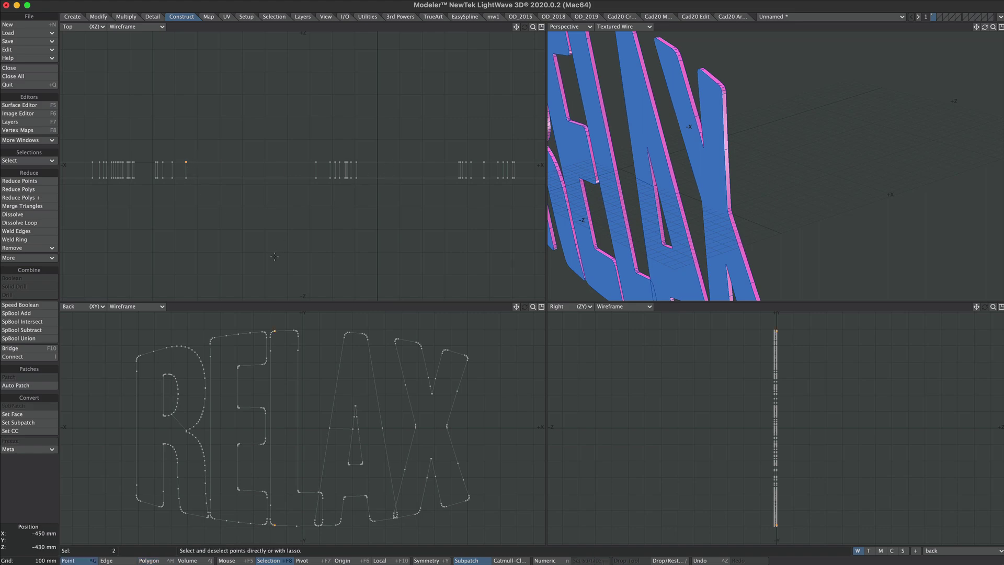
Step: Select the whole letter A and move it slightly in depth to offset it from the neighbouring L and X, then clear the selection
alt+drag(445, 400, 339, 469)
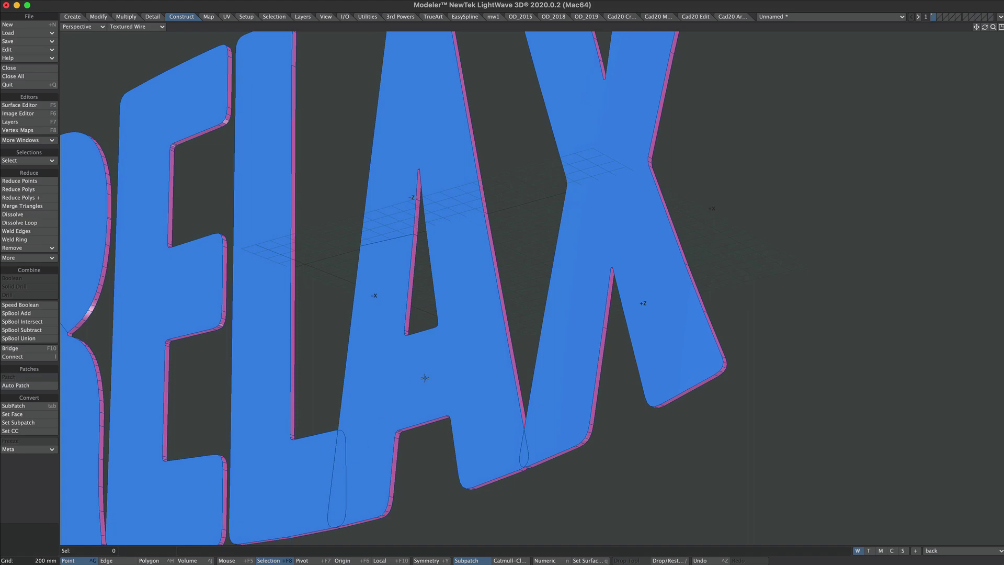
key(space)
key(space)
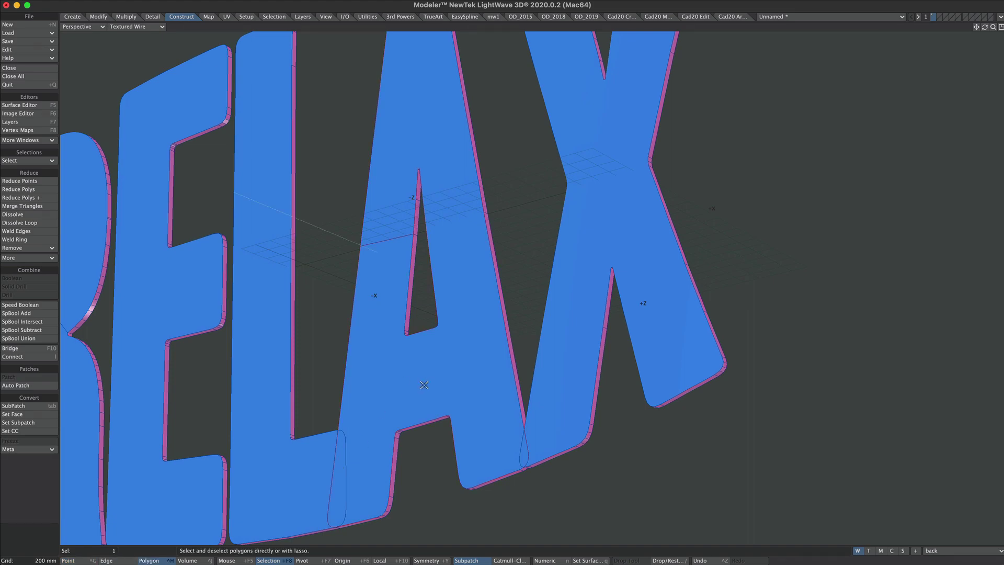
key(])
alt+drag(494, 333, 715, 369)
scroll(415, 375, up, 5)
alt+drag(417, 371, 436, 343)
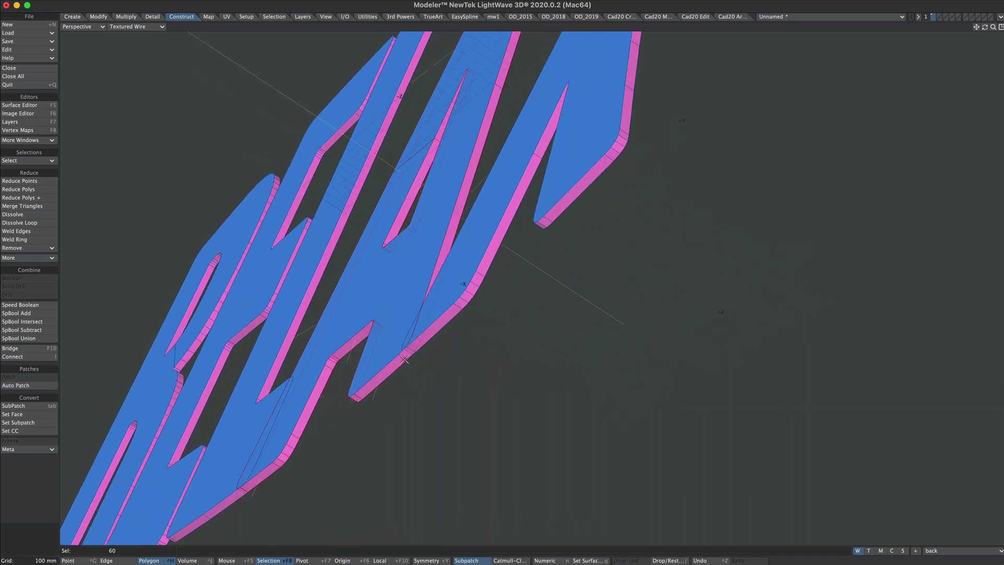
key(t)
drag(385, 375, 603, 379)
key(Return)
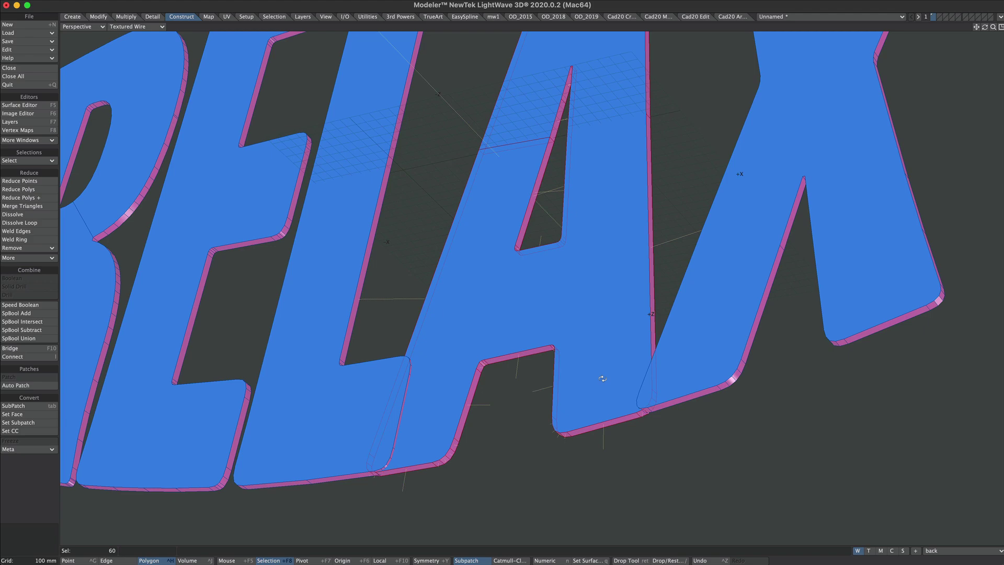
ctrl+alt+drag(555, 329, 596, 335)
ctrl+alt+drag(597, 335, 645, 383)
key(slash)
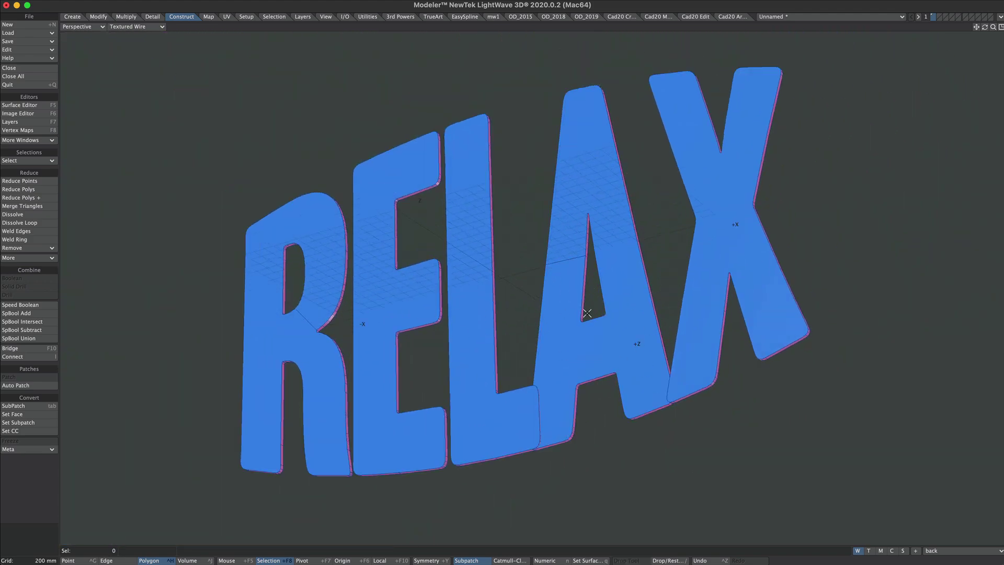
ctrl+alt+drag(740, 244, 561, 219)
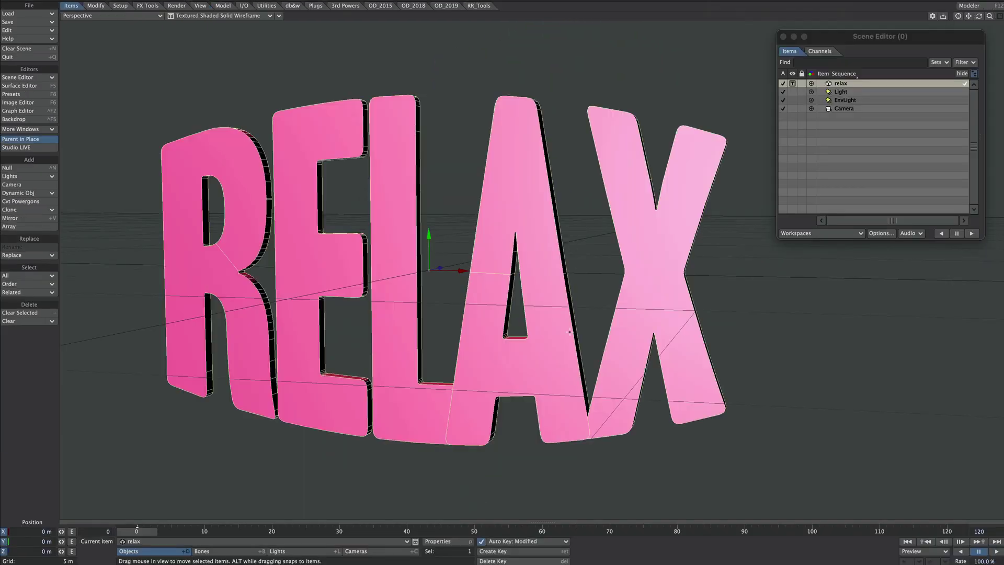
Step: Switch to LightWave Layout, select the relax object and open its object properties
alt+drag(571, 259, 556, 144)
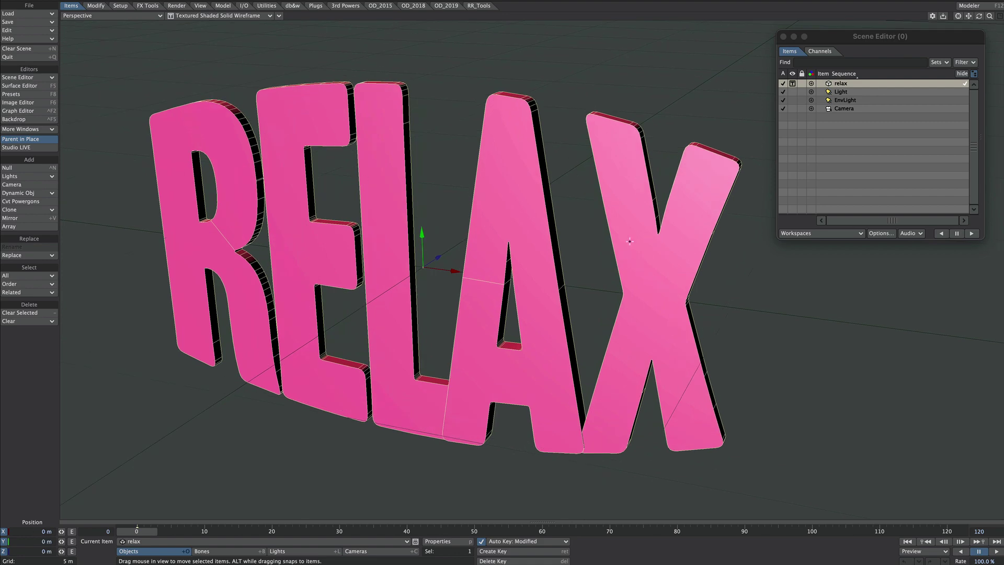
alt+drag(630, 241, 635, 230)
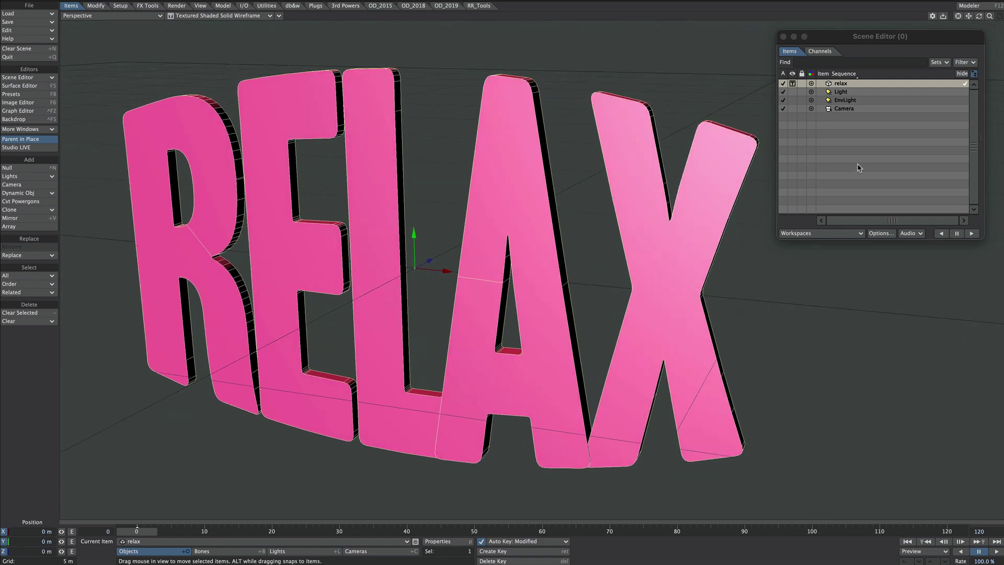
click(853, 85)
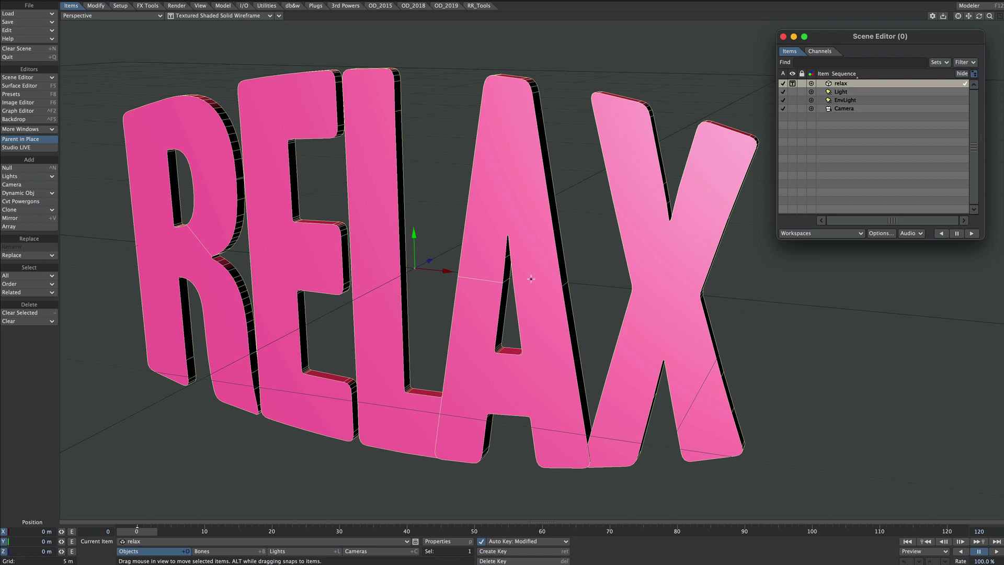
key(p)
drag(981, 0, 730, 185)
Step: Remove the Morphing, Subdivision, Nodal Displacement, Surface Displacement and Displacement Map modifiers from the relax object, keeping only Bones
click(667, 344)
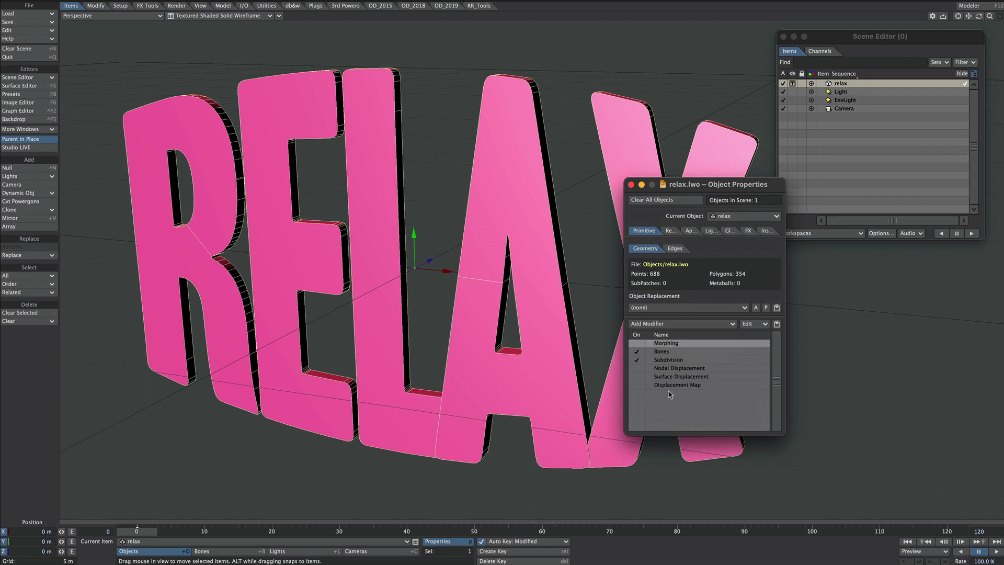
shift+click(676, 387)
ctrl+click(670, 352)
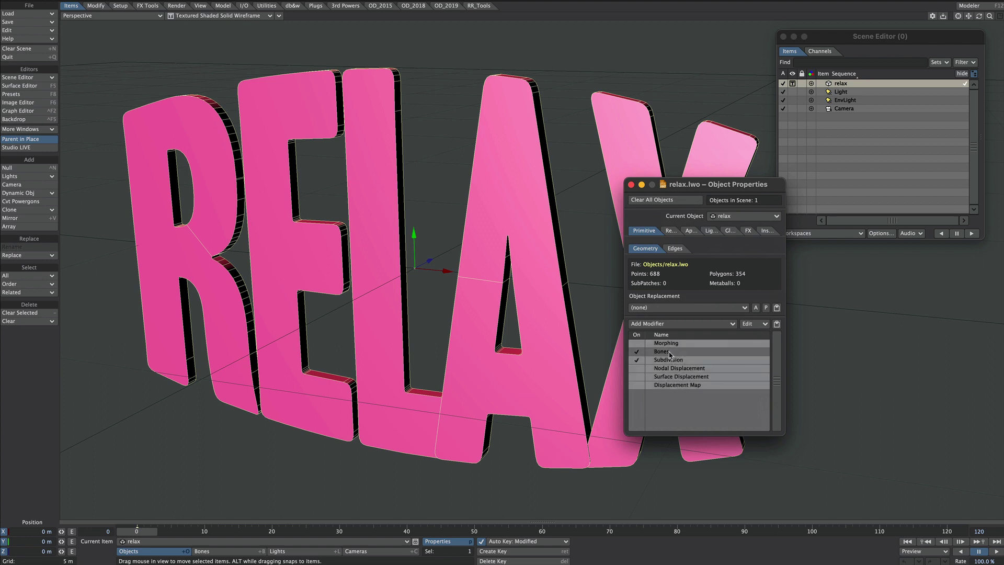
right_click(665, 383)
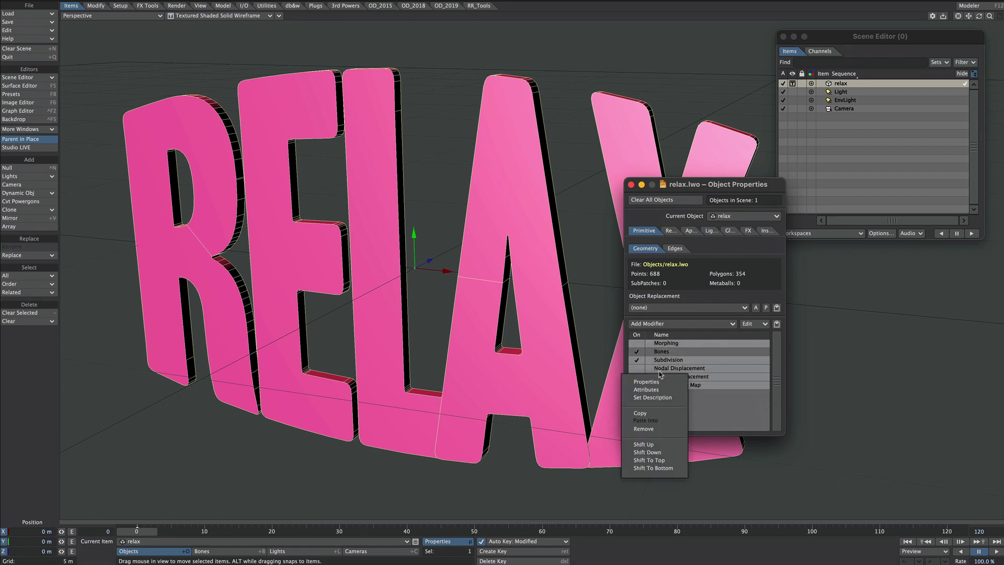
click(652, 432)
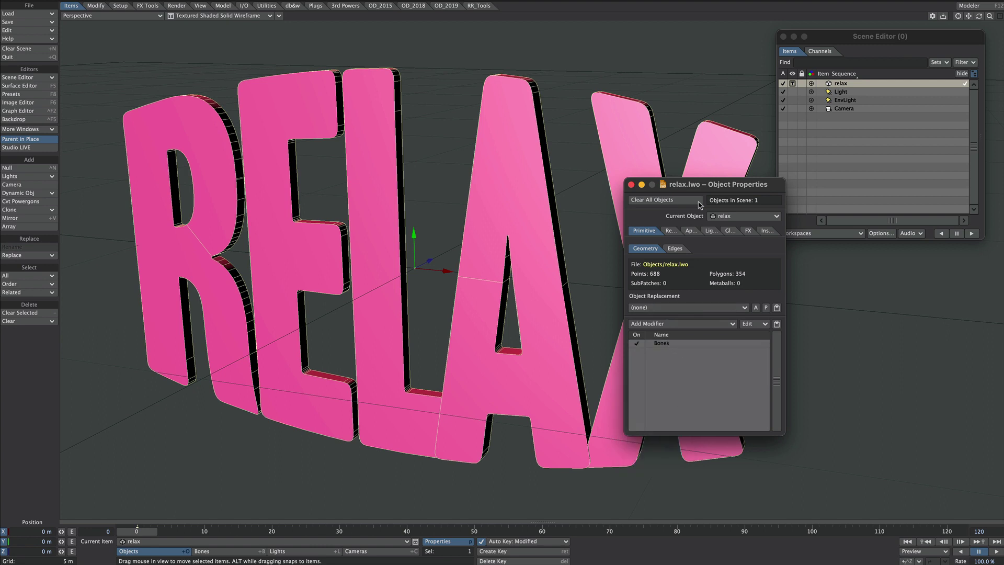
Step: Add a bone named "back" to the relax object
drag(703, 187, 829, 261)
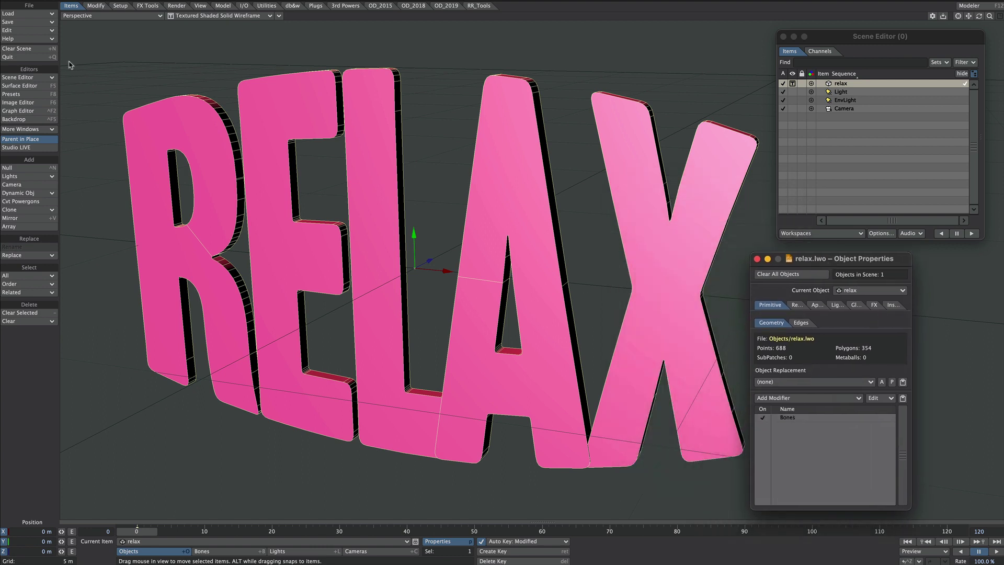
click(121, 6)
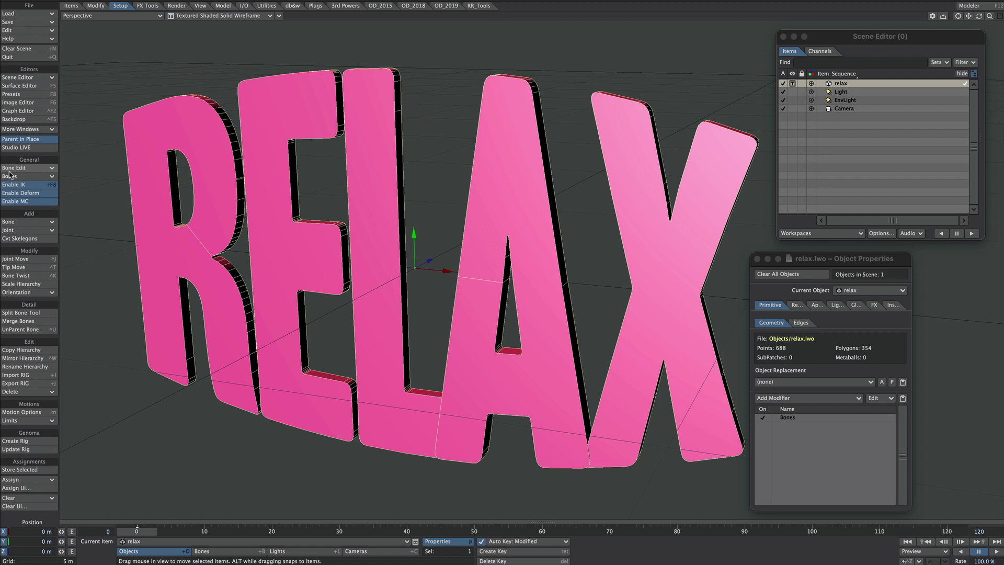
click(21, 222)
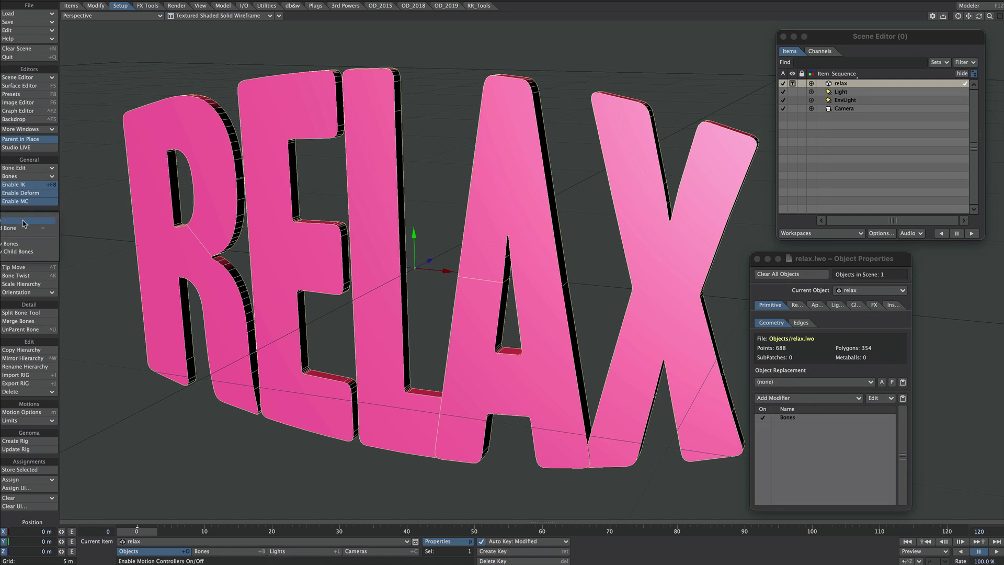
click(23, 222)
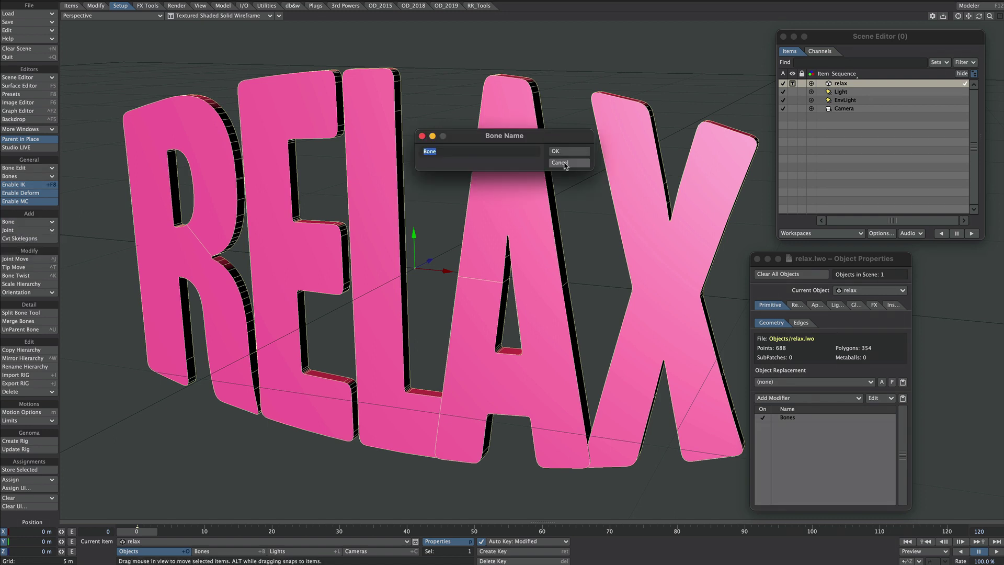
text(back)
key(Return)
drag(432, 258, 444, 287)
key(ctrl+z)
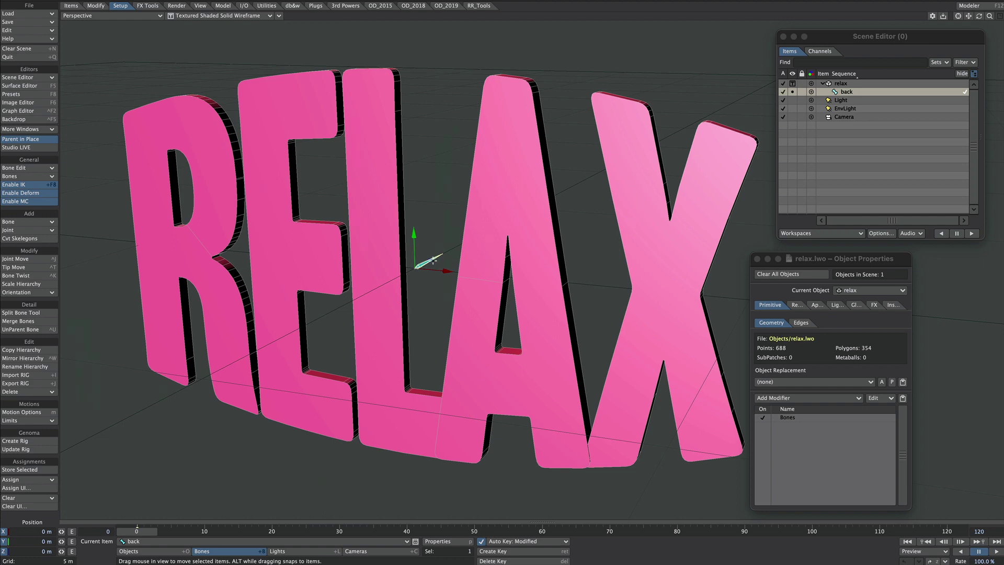
drag(433, 263, 503, 288)
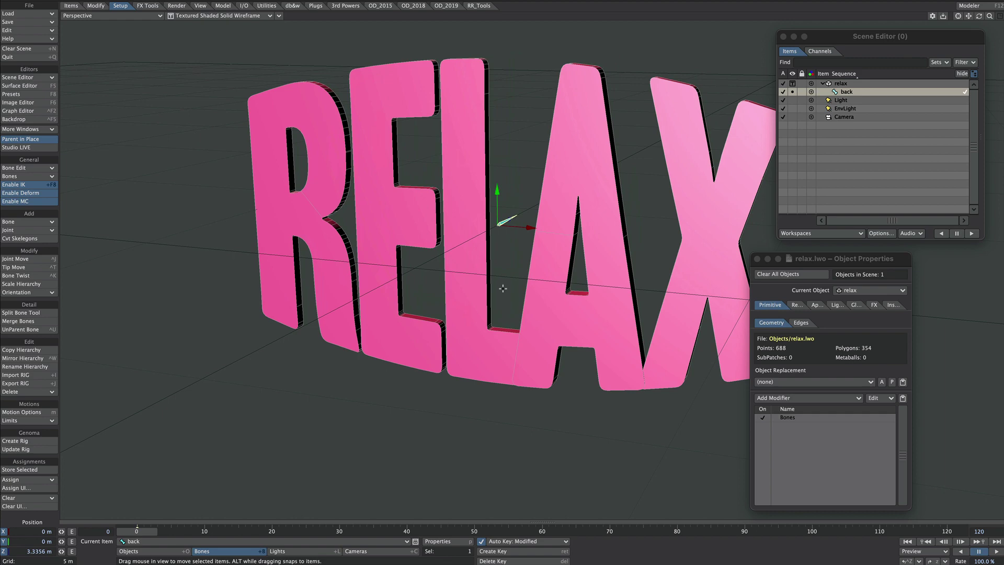
key(ctrl+z)
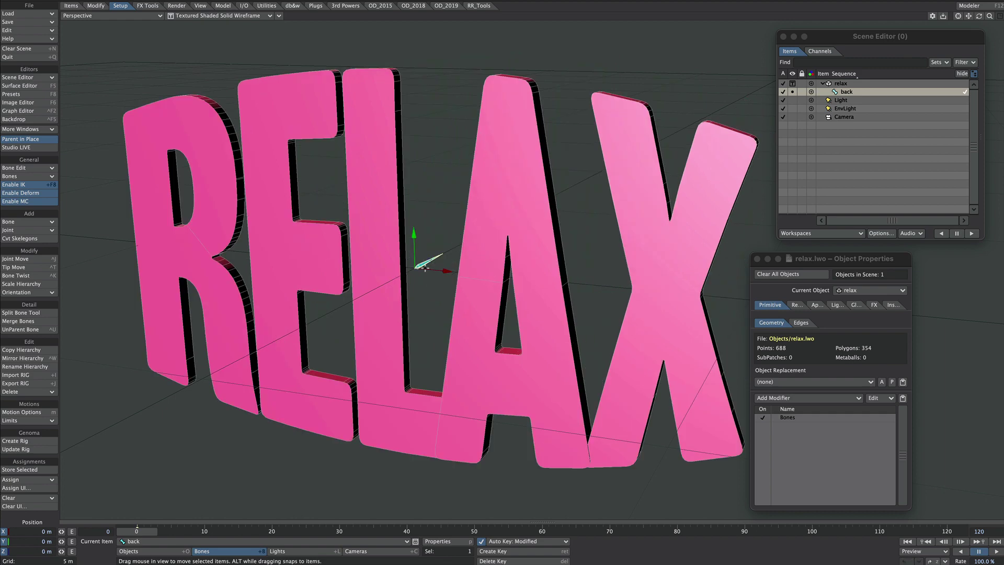
Step: In the back bone's properties, assign the back weight map and enable Use Weight Map Only
key(p)
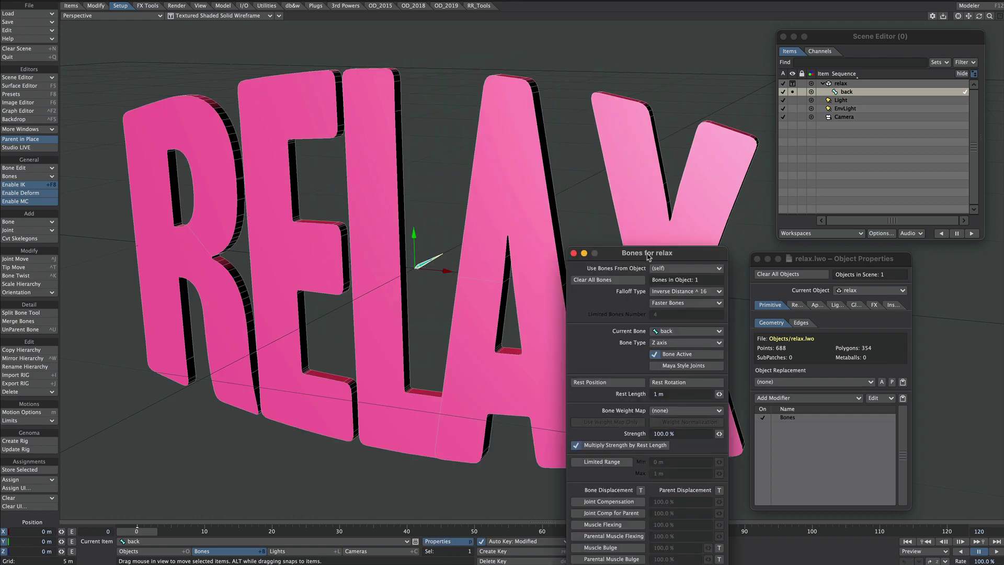
drag(649, 256, 664, 107)
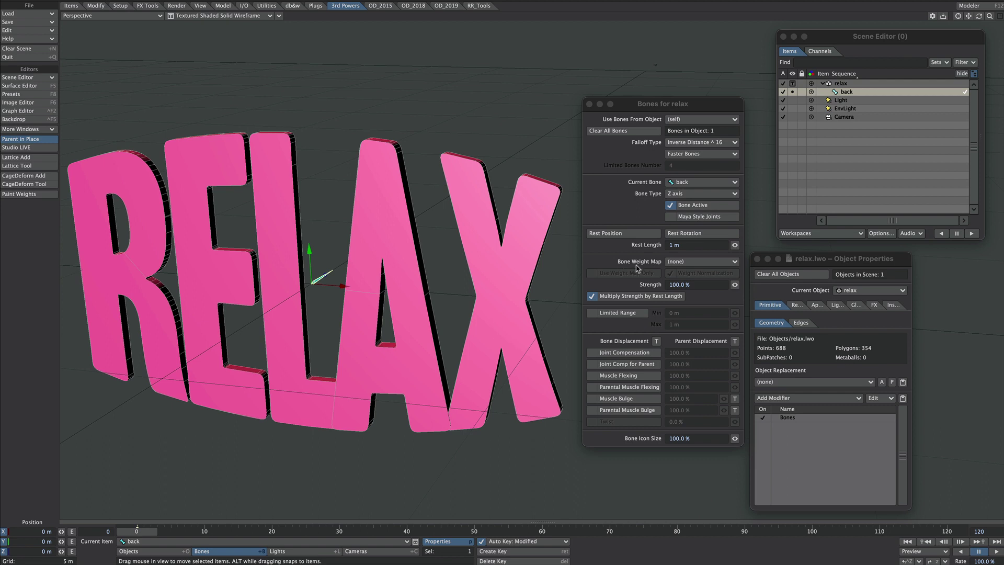
click(682, 261)
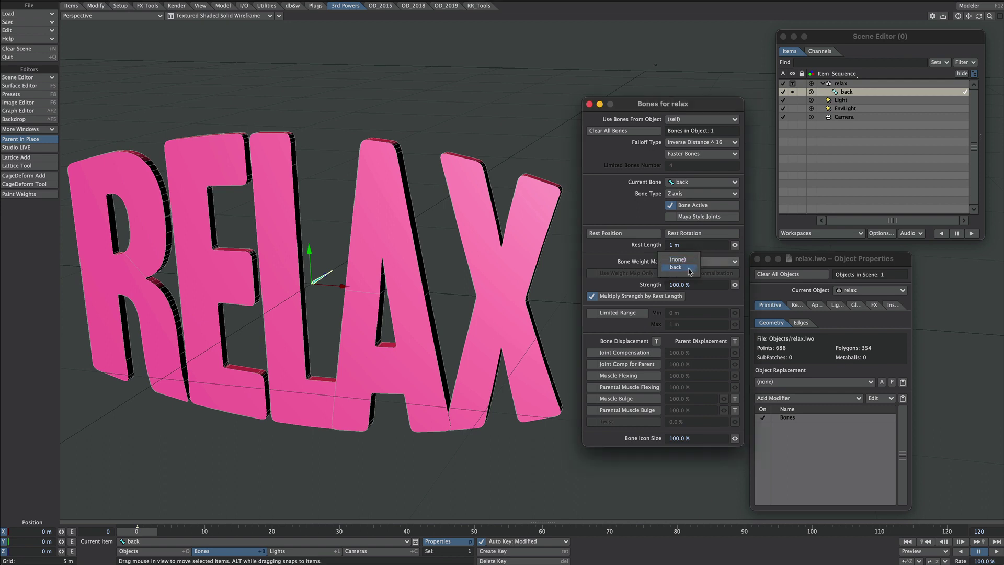
click(690, 271)
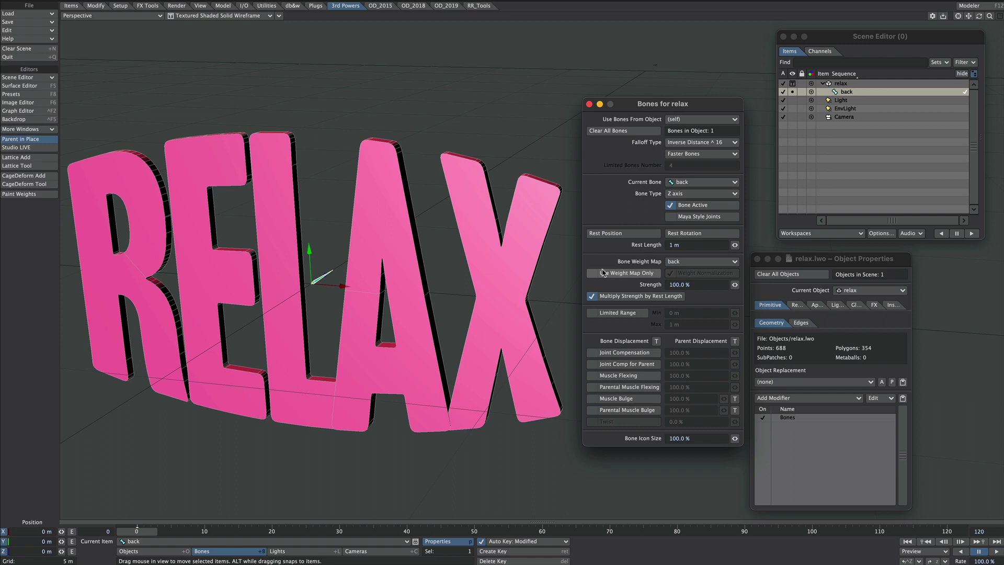
click(623, 273)
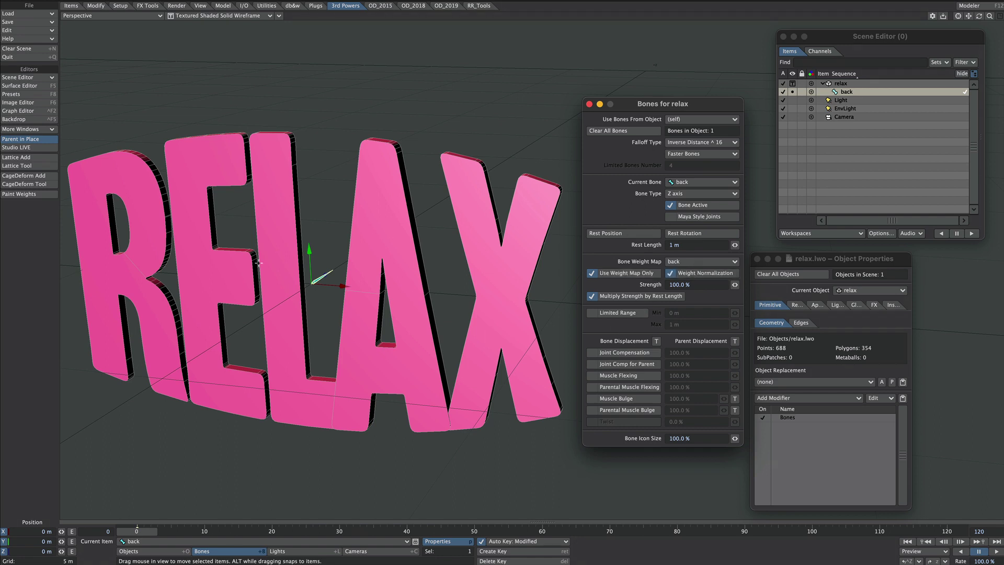
Step: Test the extrusion by moving the back bone in perspective and trying out its scale and rotation
drag(327, 274, 431, 208)
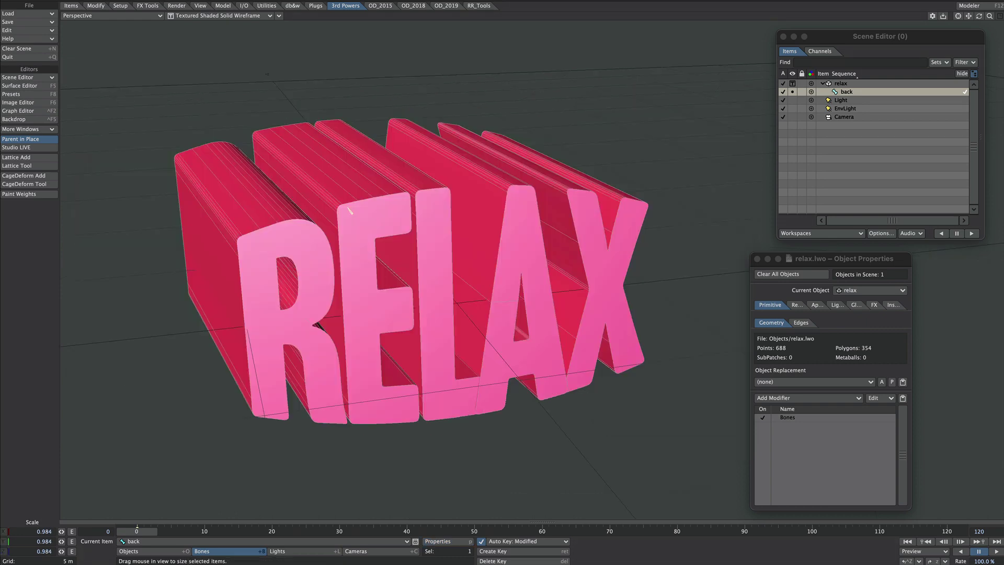
drag(372, 230, 369, 238)
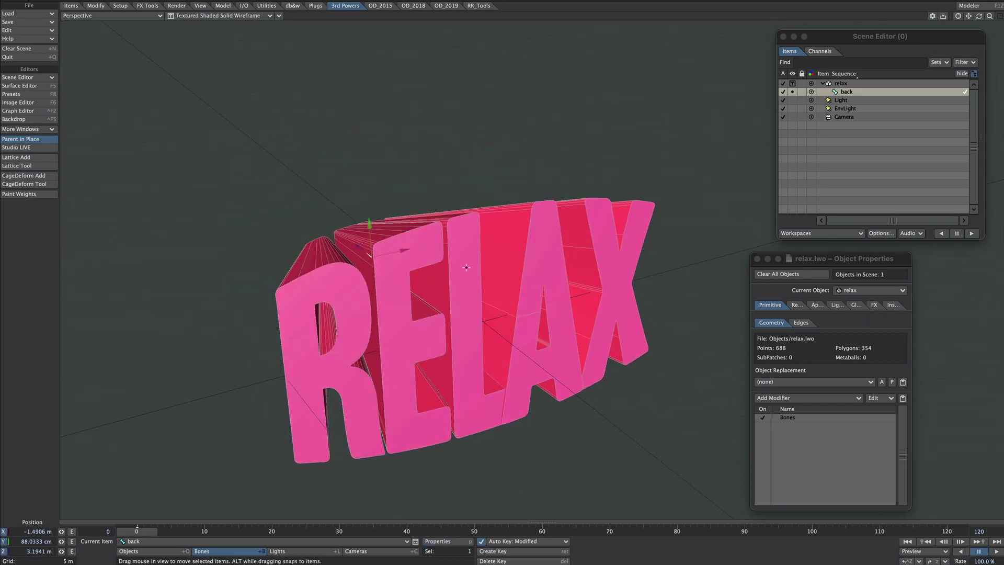
key(y)
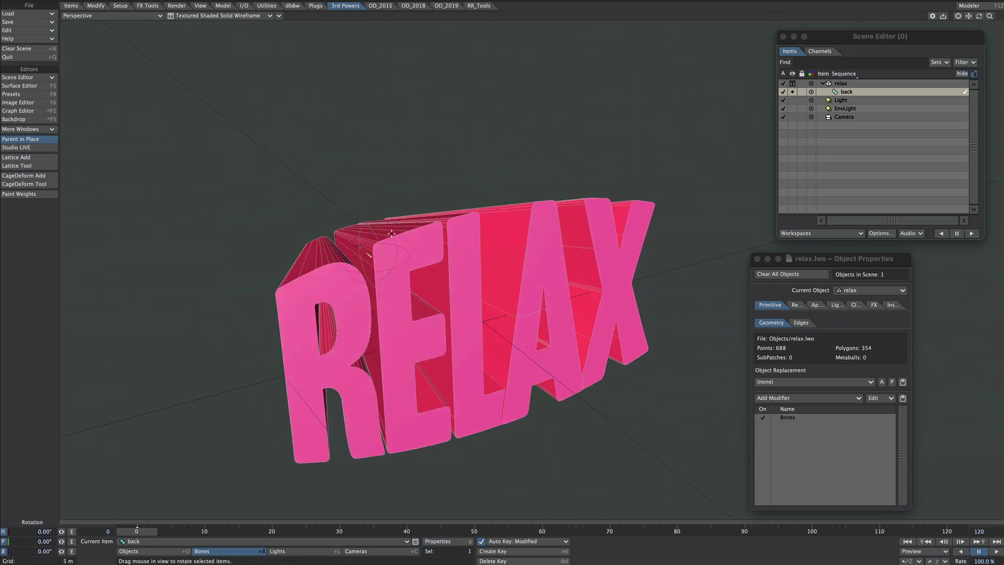
drag(381, 228, 400, 252)
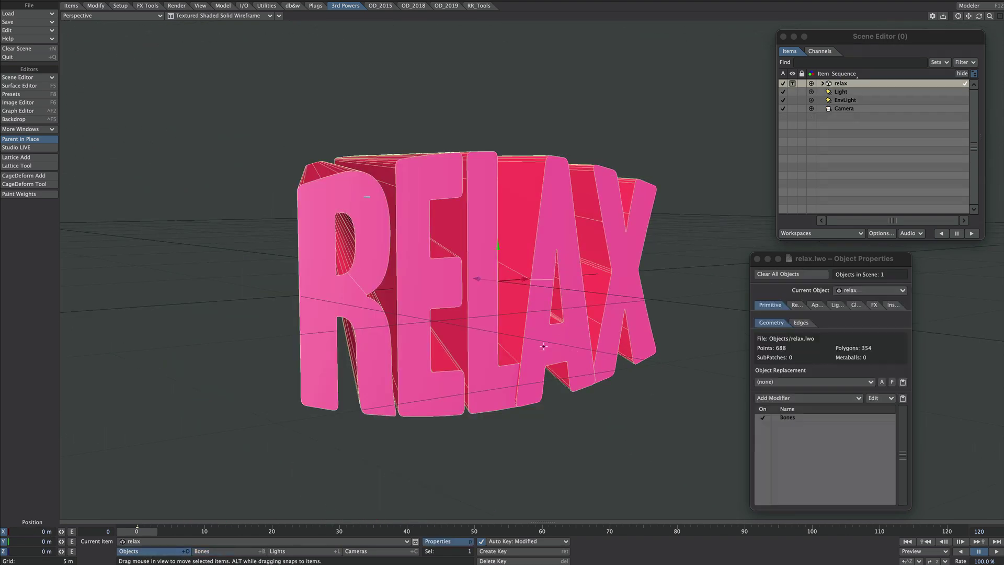
Step: Rotate the relax object, then move the back bone and scale it to about 1.55 to test the extrusion at an angle
key(y)
drag(544, 346, 492, 359)
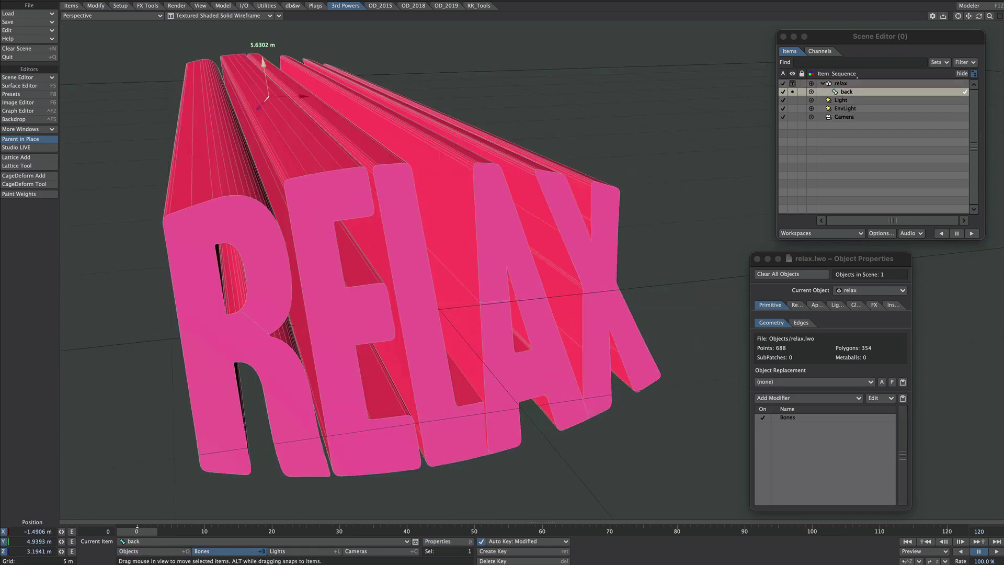
drag(263, 62, 361, 219)
key(shift+h)
key(comma)
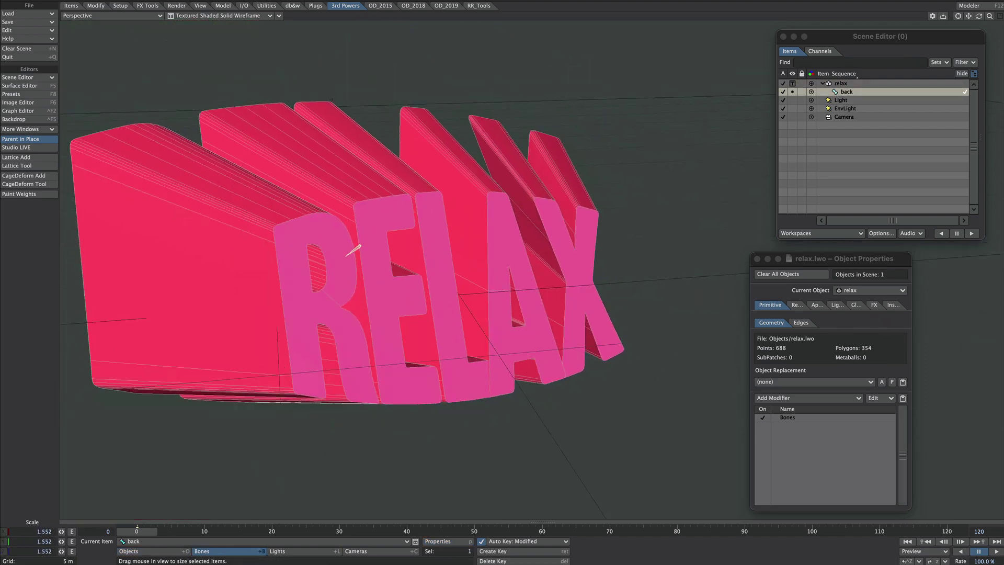
alt+drag(515, 400, 426, 448)
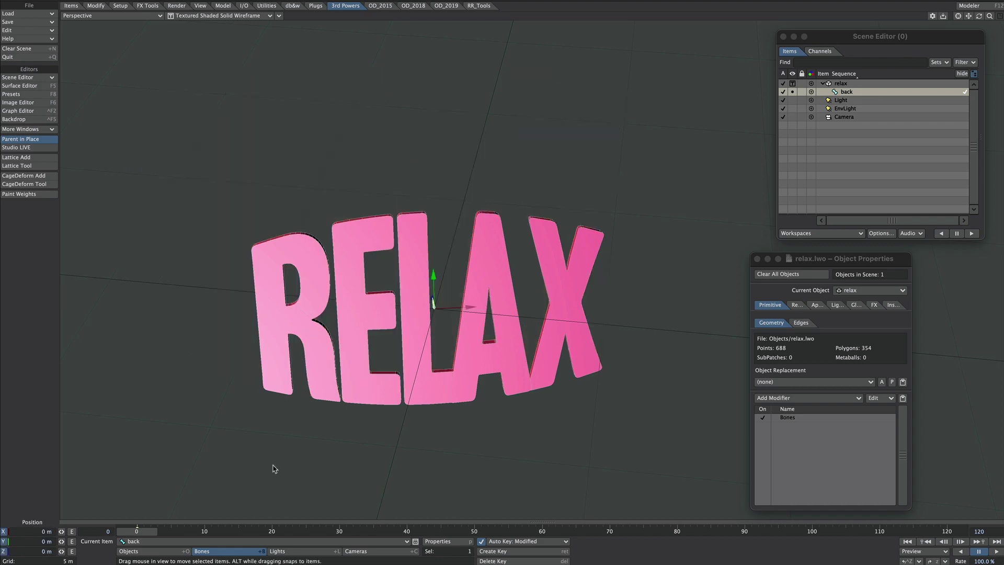
Step: Reset all transforms of the relax object
click(127, 552)
ctrl+shift+right_click(280, 399)
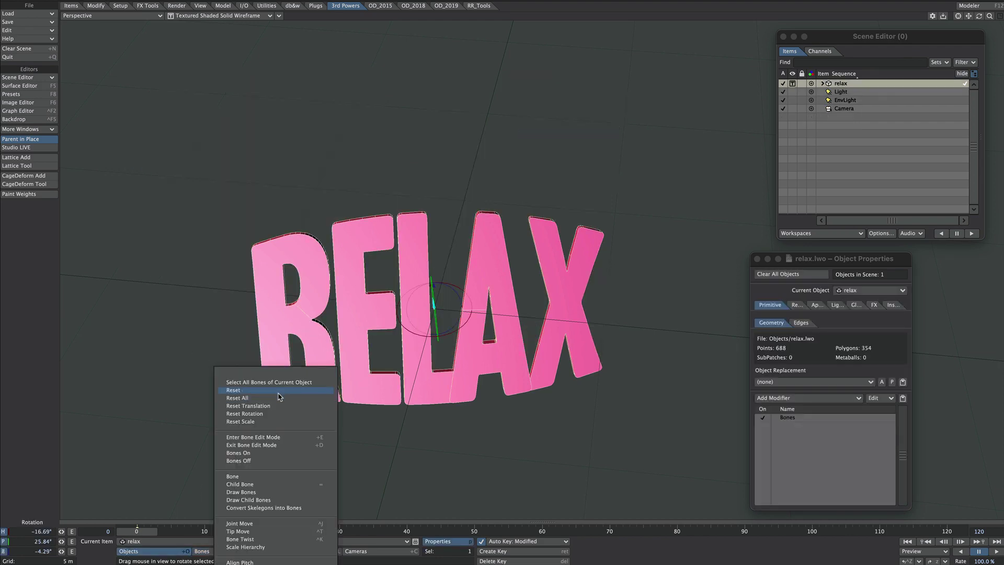
click(278, 398)
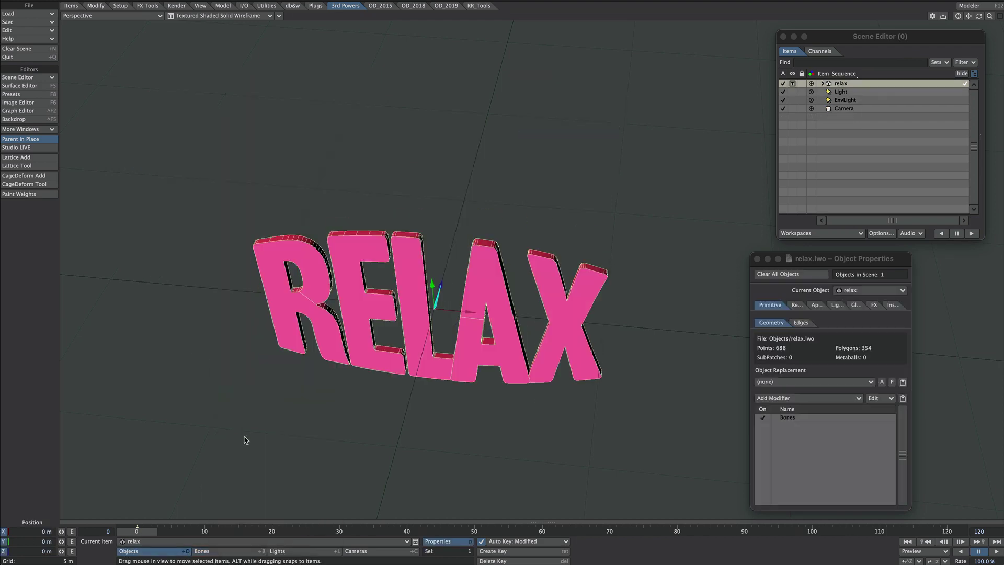
Step: In the Back view, place the back bone at the R's upper outer corner, about X -4.99 m, Y 2.22 m, and set its rest position
click(219, 550)
scroll(495, 367, up, 3)
key(1)
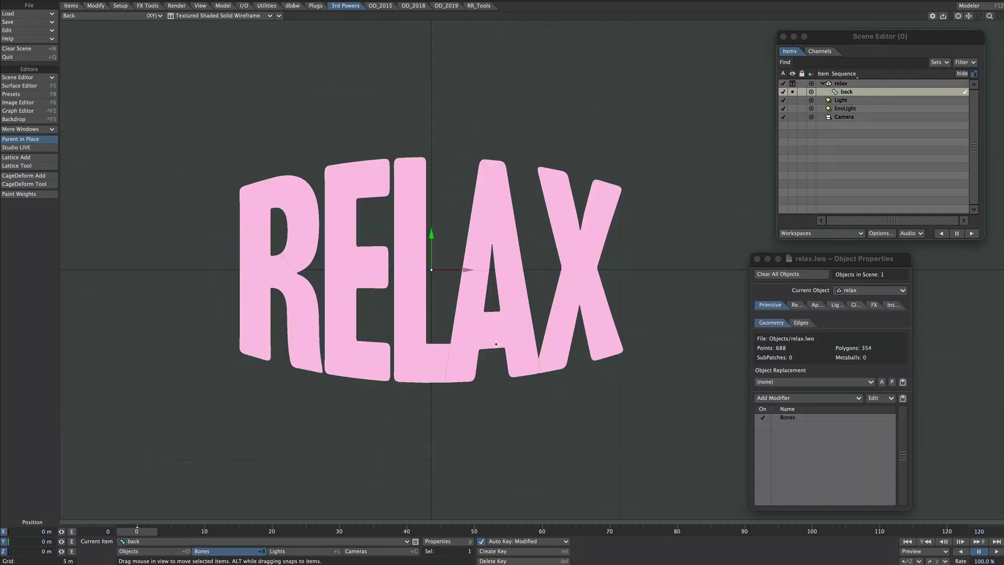
scroll(496, 344, up, 2)
alt+drag(492, 277, 510, 287)
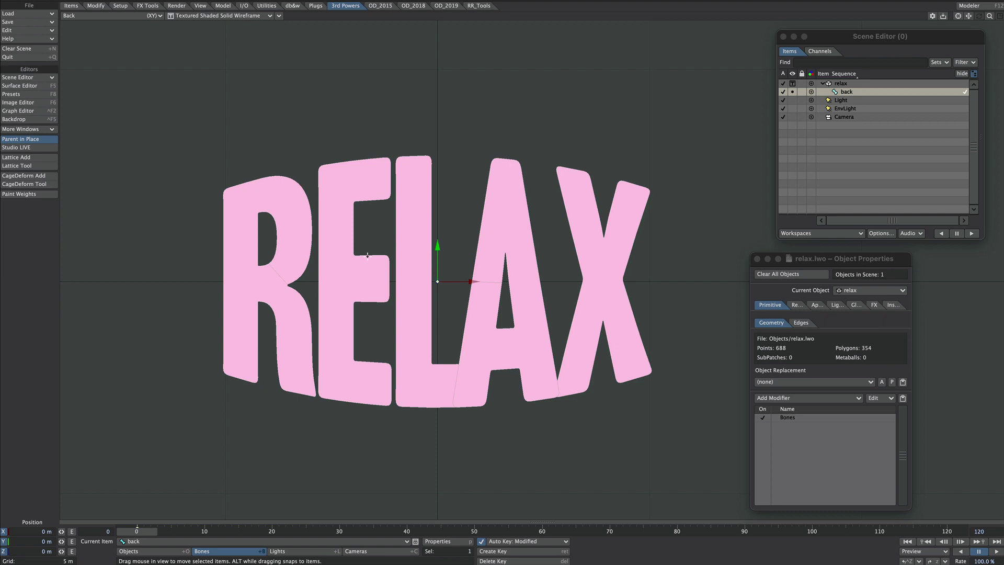
drag(438, 281, 224, 187)
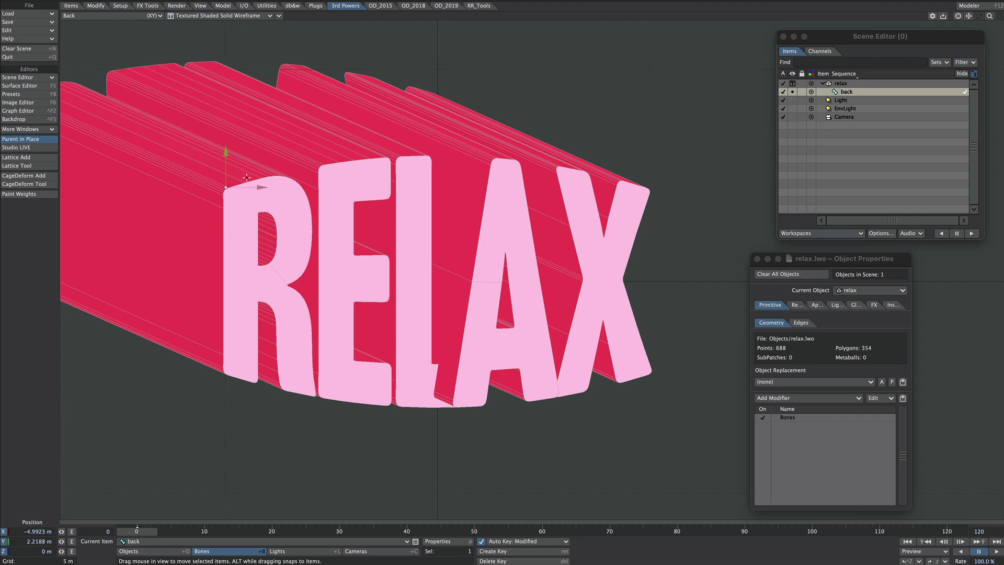
key(r)
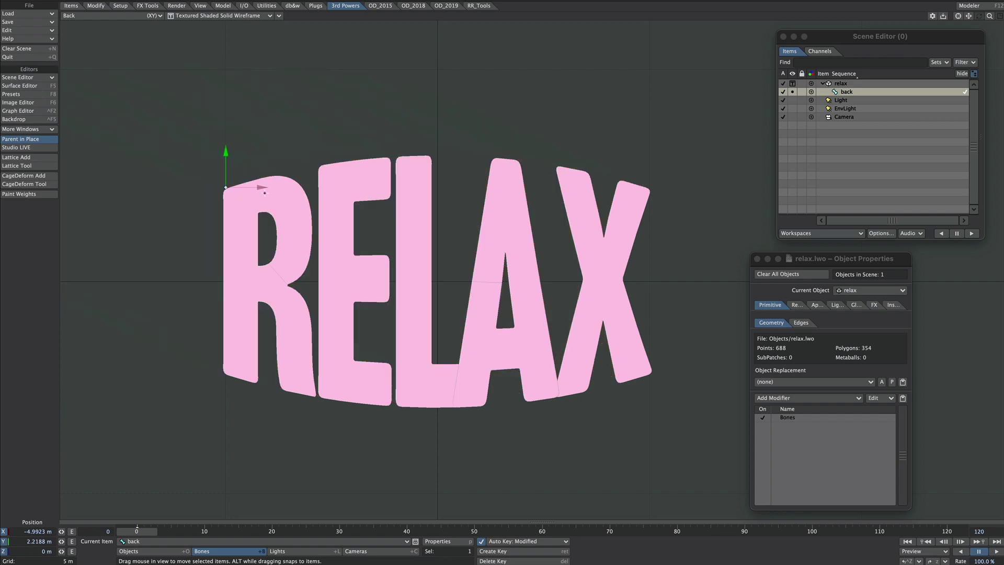
Step: Scale the back bone down to about 0.53 and move it to about X -5.71 m, Y 3.67 m for a tapered extrusion
drag(270, 197, 242, 150)
key(shift+h)
drag(326, 194, 277, 194)
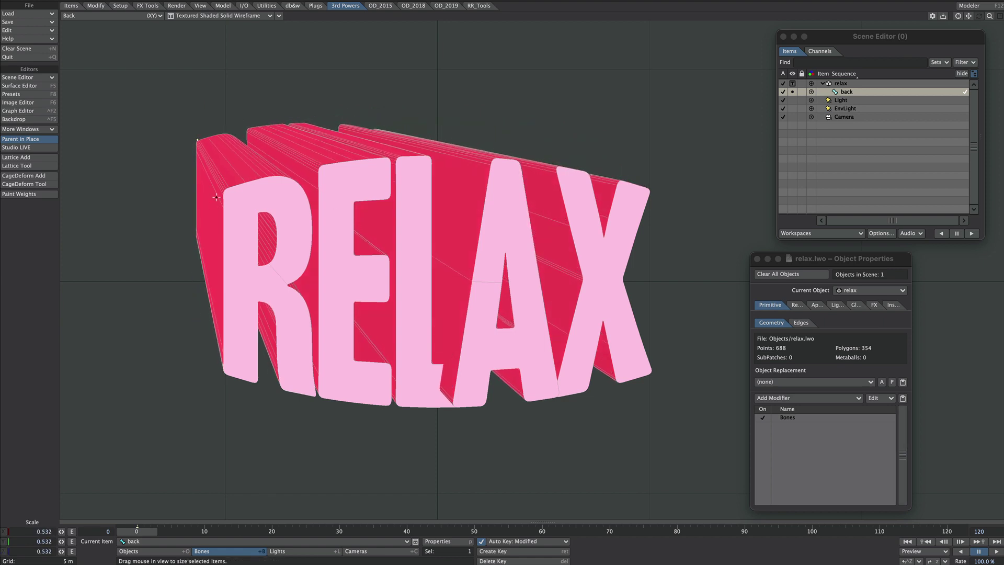
key(t)
drag(197, 140, 224, 96)
drag(256, 125, 229, 125)
scroll(386, 172, down, 1)
alt+drag(386, 172, 359, 150)
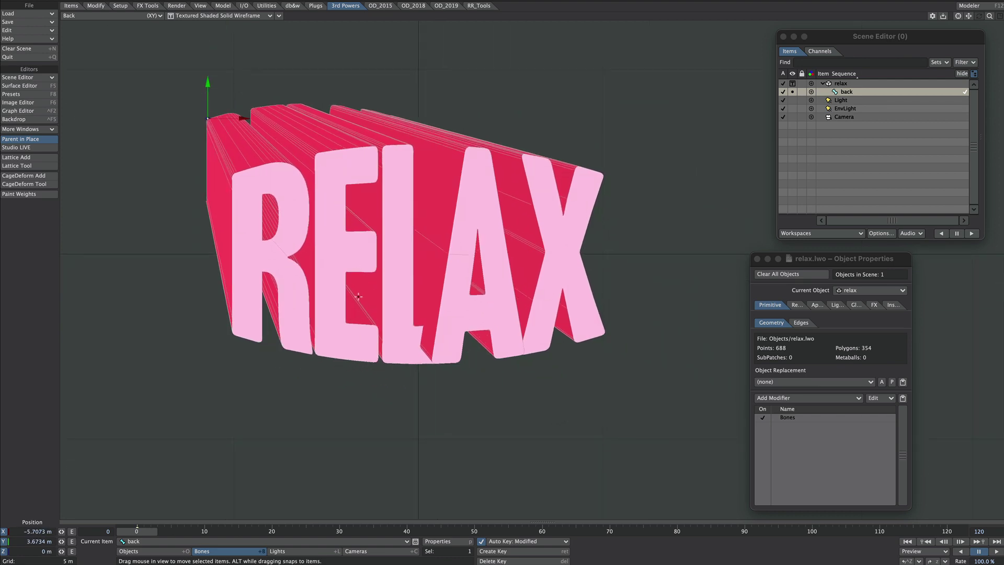
Step: In the perspective view, move the back bone along Z away from the front faces to deepen the extrusion
key(4)
mouse_move(398, 283)
alt+mouse_down()
mouse_move(466, 329)
mouse_move(549, 314)
mouse_move(393, 290)
alt+mouse_up()
scroll(392, 290, up, 1)
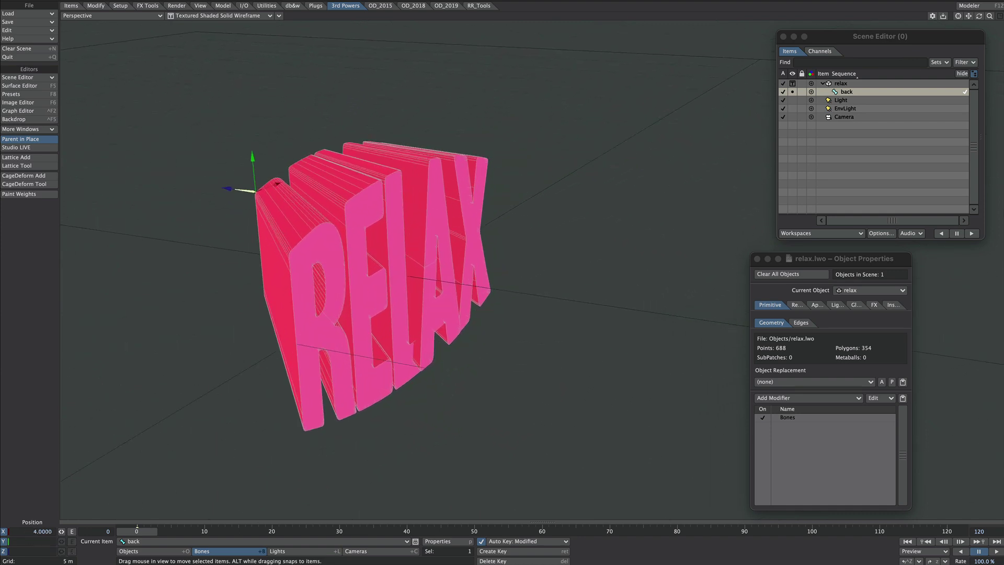
drag(228, 188, 130, 177)
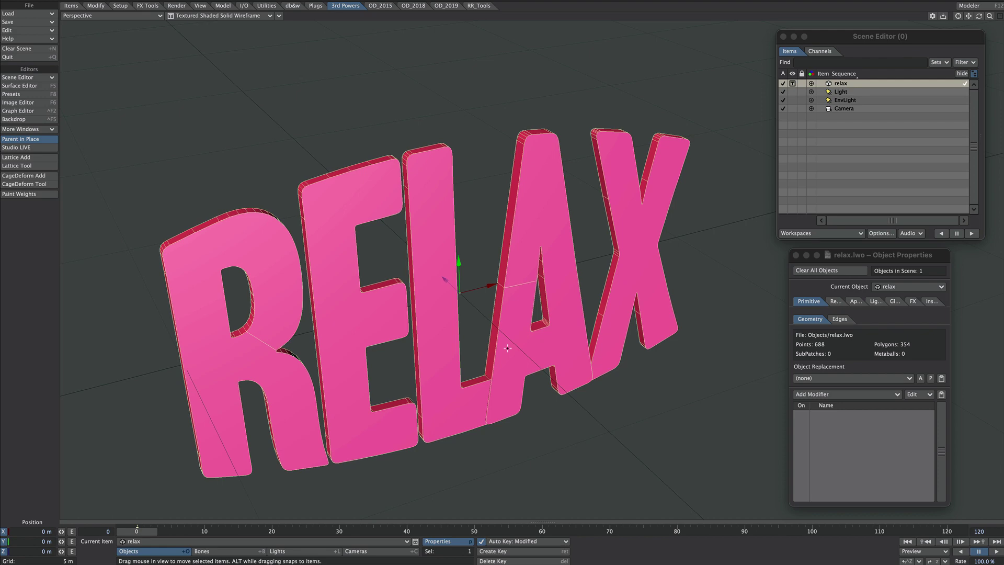
Step: Add a null object named "extrude" to the scene
mouse_move(742, 122)
alt+mouse_down()
mouse_move(753, 123)
mouse_move(722, 113)
mouse_move(742, 122)
alt+mouse_up()
key(ctrl+n)
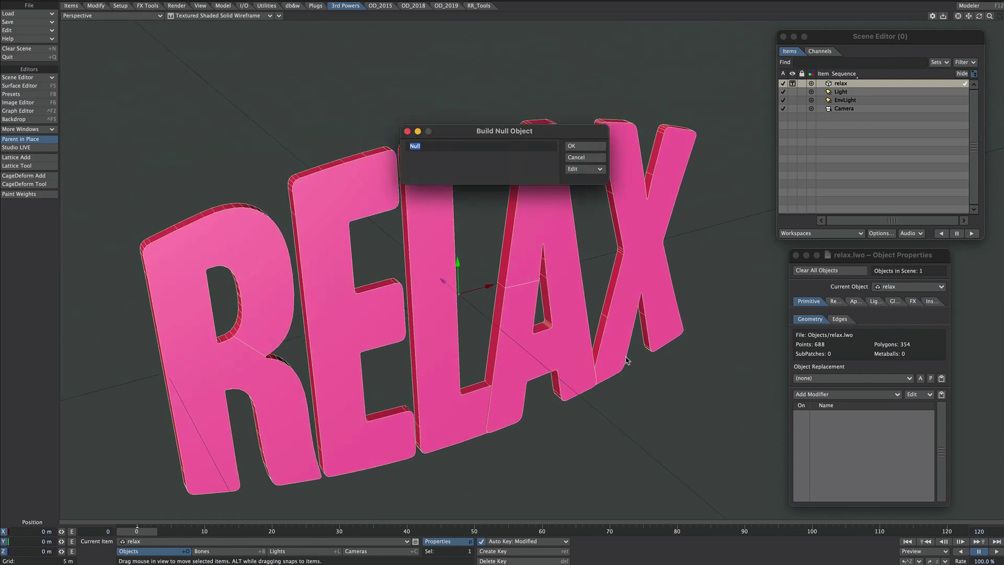
text(extrude)
key(Return)
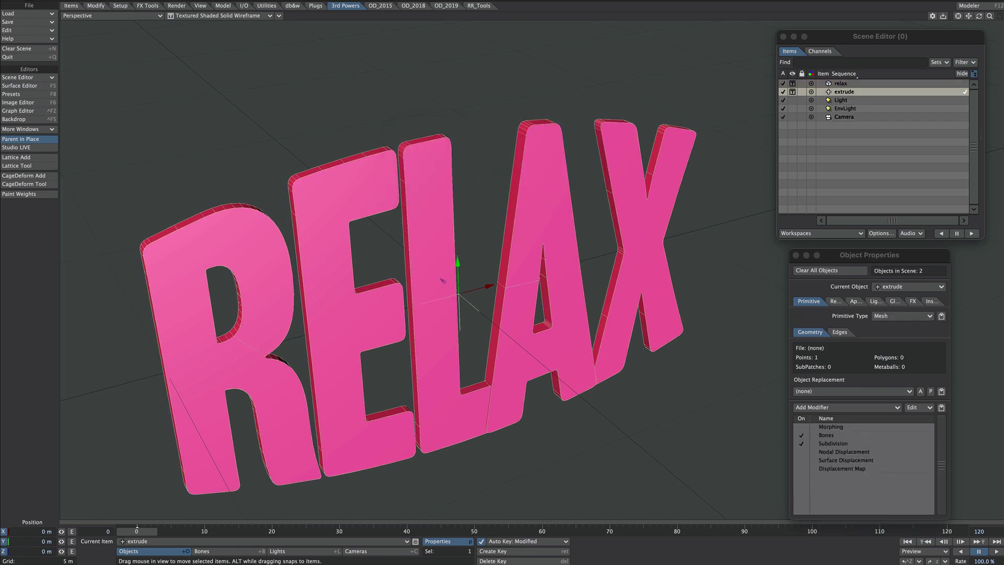
Step: Add the db&w Transform modifier to the relax object and open its settings
click(377, 201)
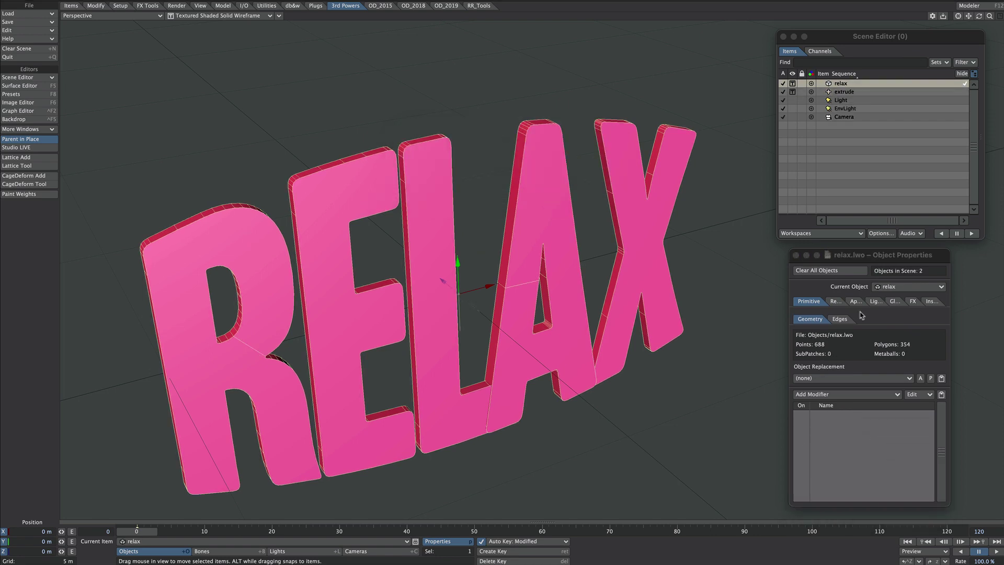
click(808, 395)
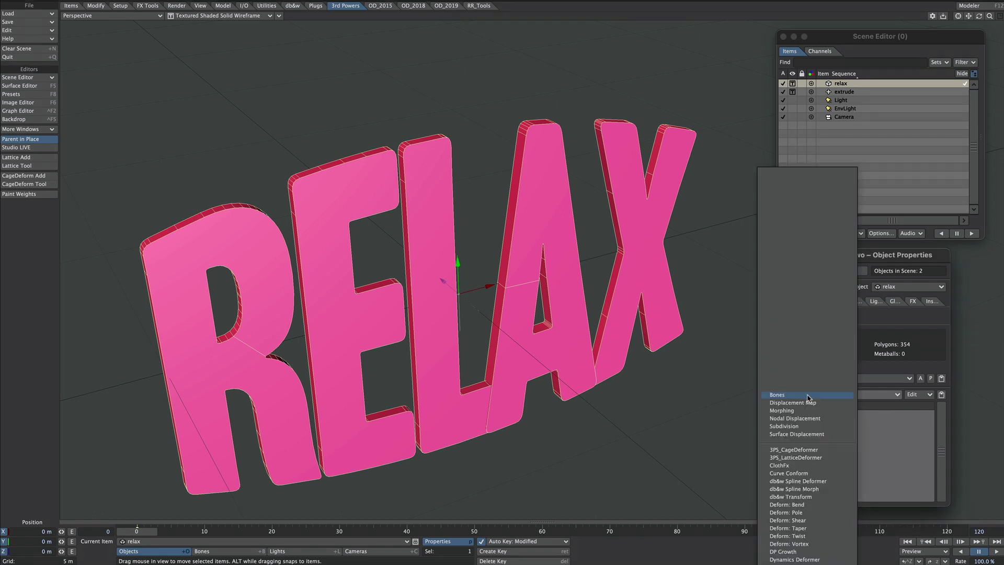
click(784, 497)
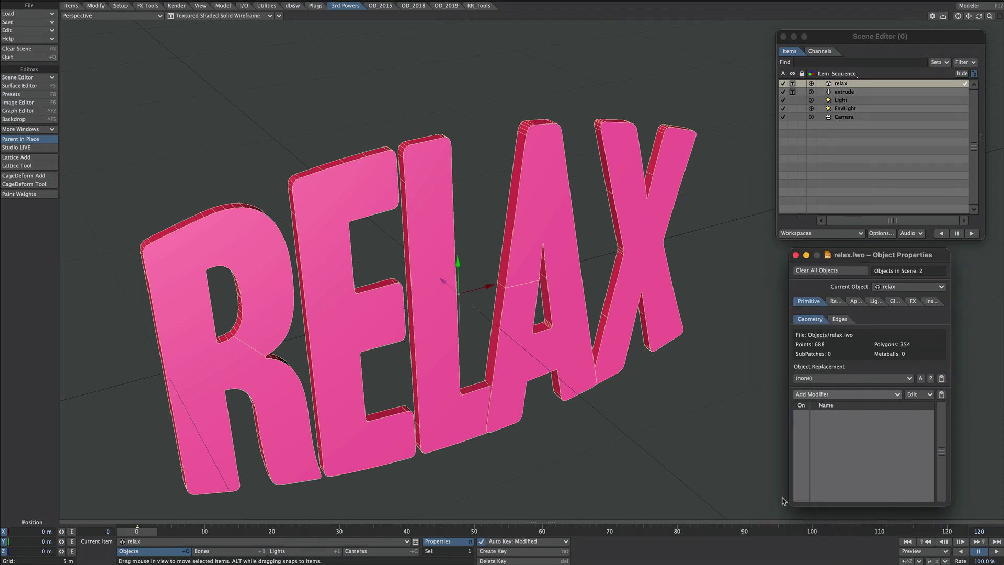
double_click(839, 414)
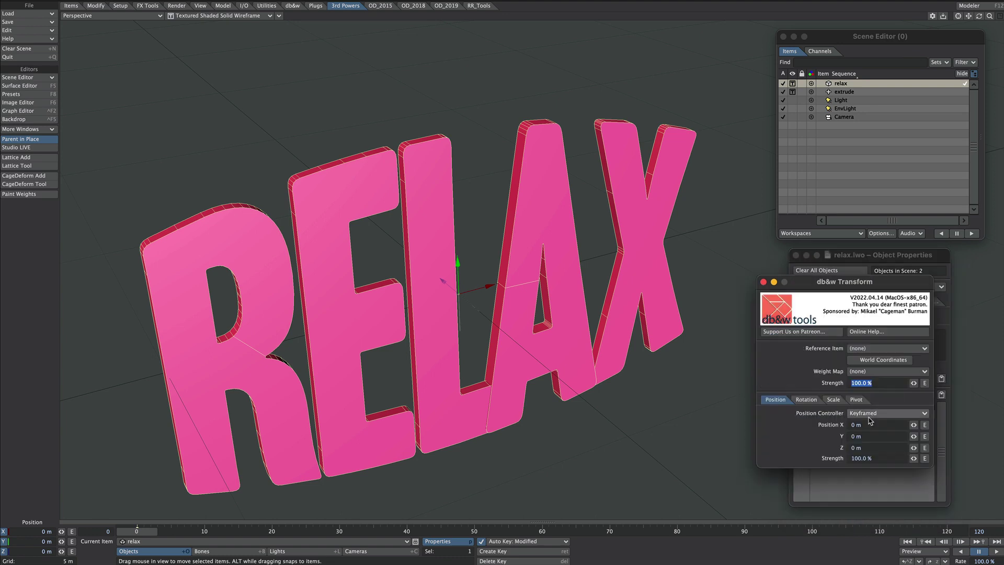
Step: Configure the db&w Transform modifier with extrude as reference item, the back weight map and World Coordinates enabled
click(865, 349)
click(867, 363)
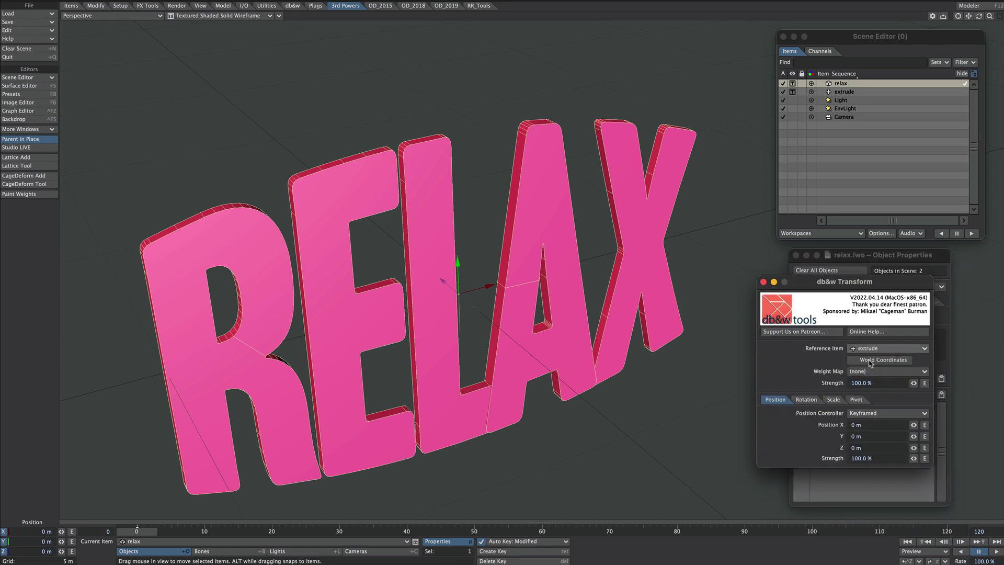
click(853, 371)
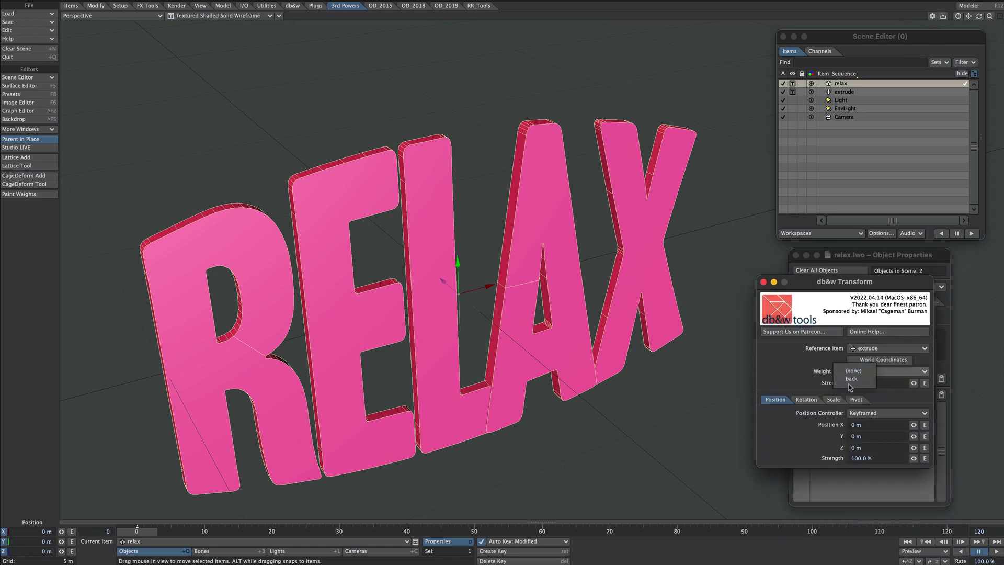
click(849, 379)
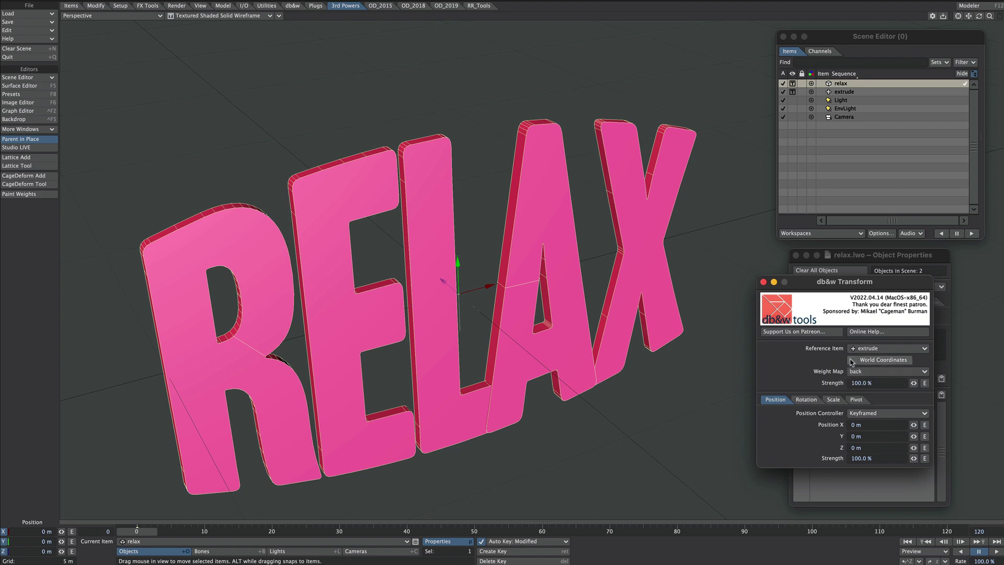
click(853, 360)
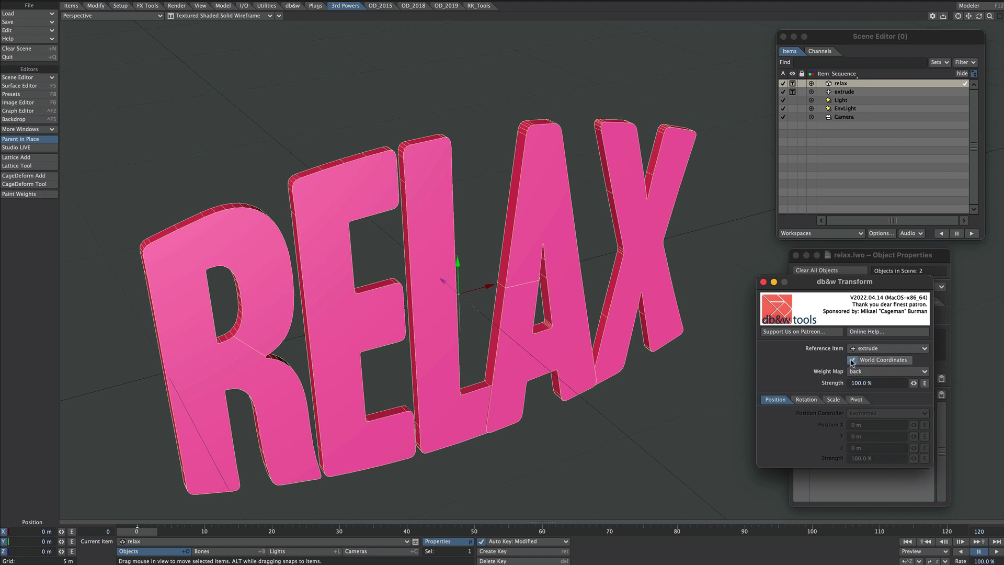
click(763, 282)
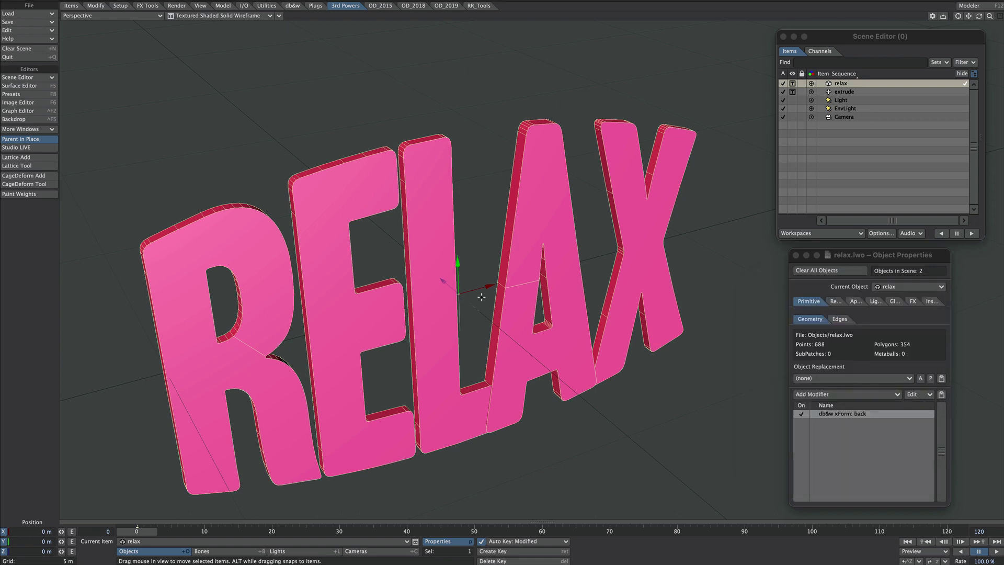
Step: Move the extrude null along Z behind the letters and scale it down to about 0.91 for a tapered extrusion
click(844, 92)
drag(443, 280, 433, 338)
key(shift+h)
key(ctrl+z)
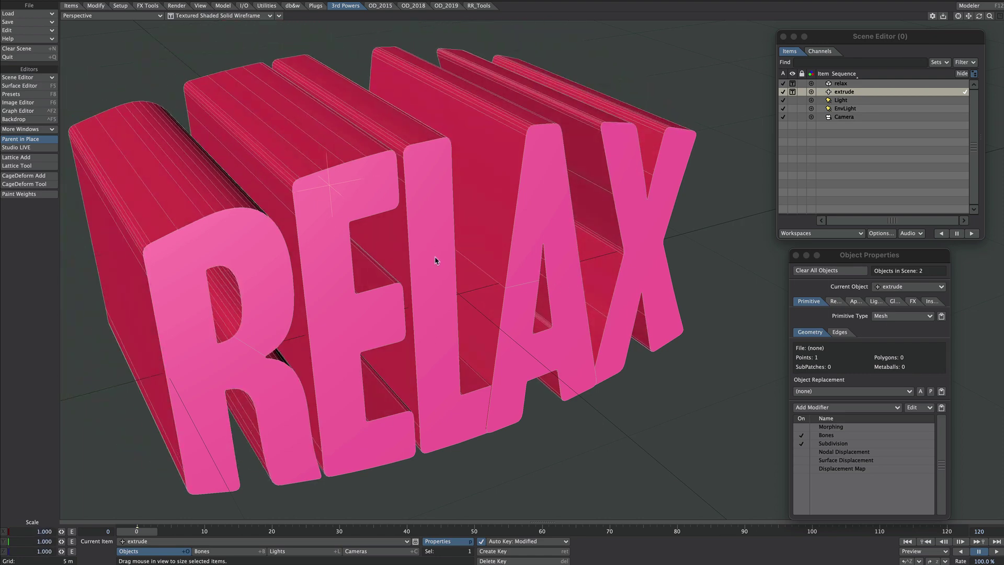
drag(435, 261, 464, 354)
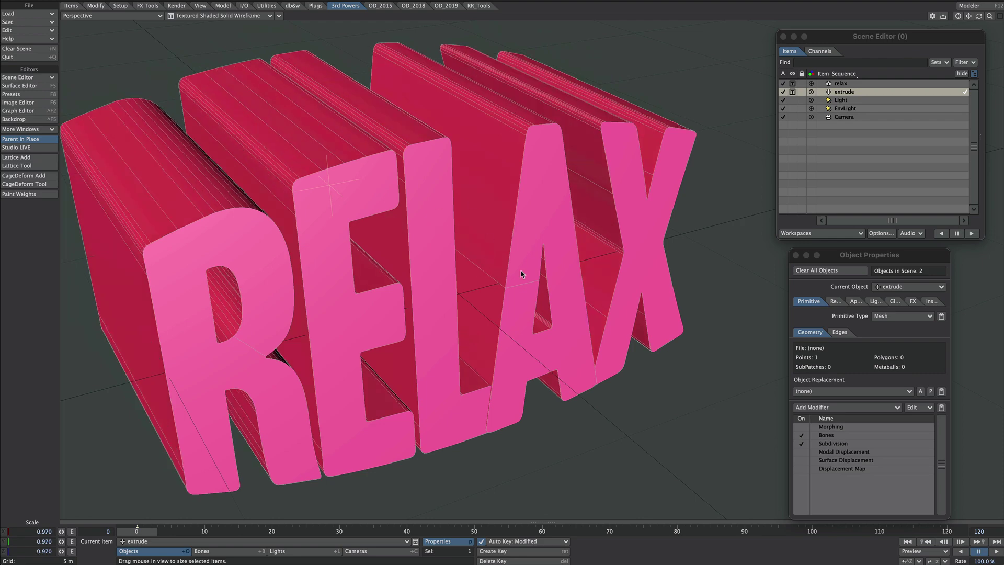
mouse_move(478, 233)
mouse_down()
mouse_move(497, 234)
mouse_move(465, 234)
mouse_up()
Step: Reset all transformations of the extrude null
key(ctrl+f)
text(re)
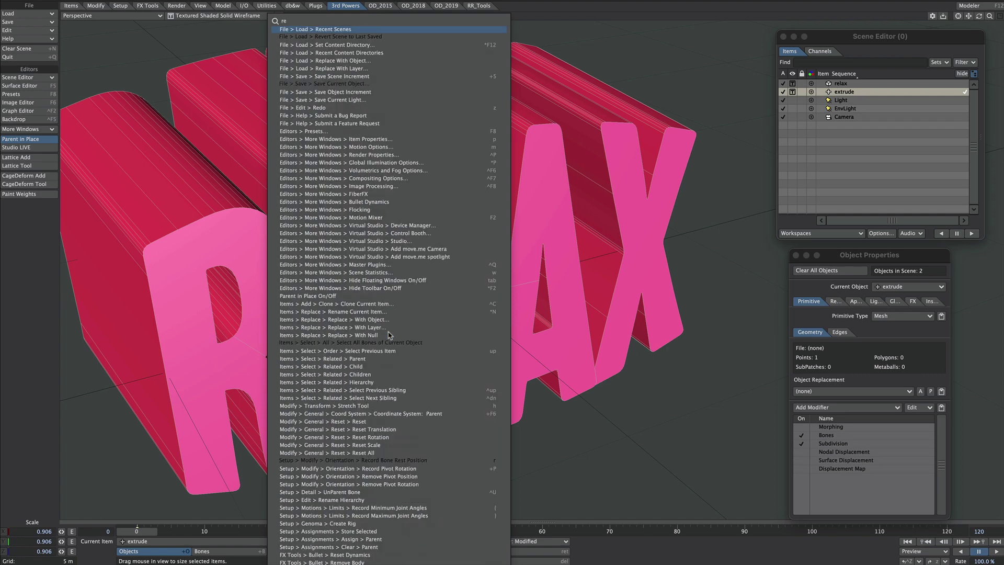
text(set AL)
key(Return)
ctrl+shift+right_click(386, 296)
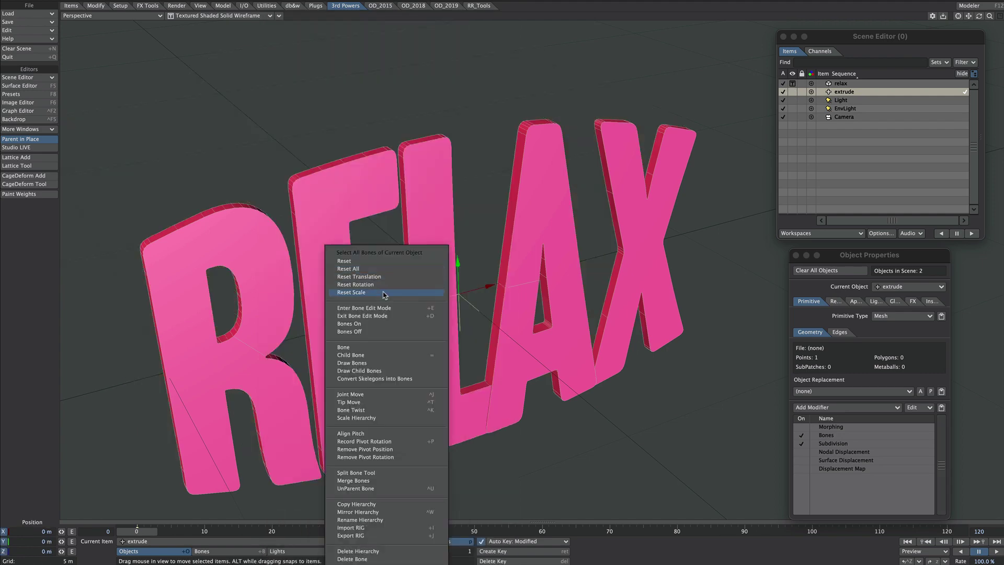
click(473, 197)
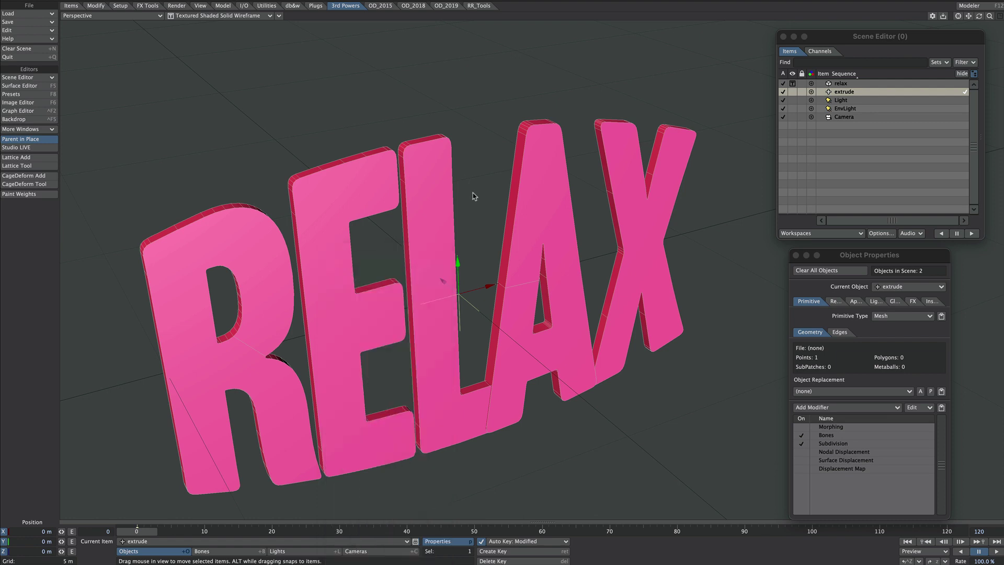
Step: Replace the relax object's db&w Transform modifier with Nodal Displacement and open its node network
click(842, 85)
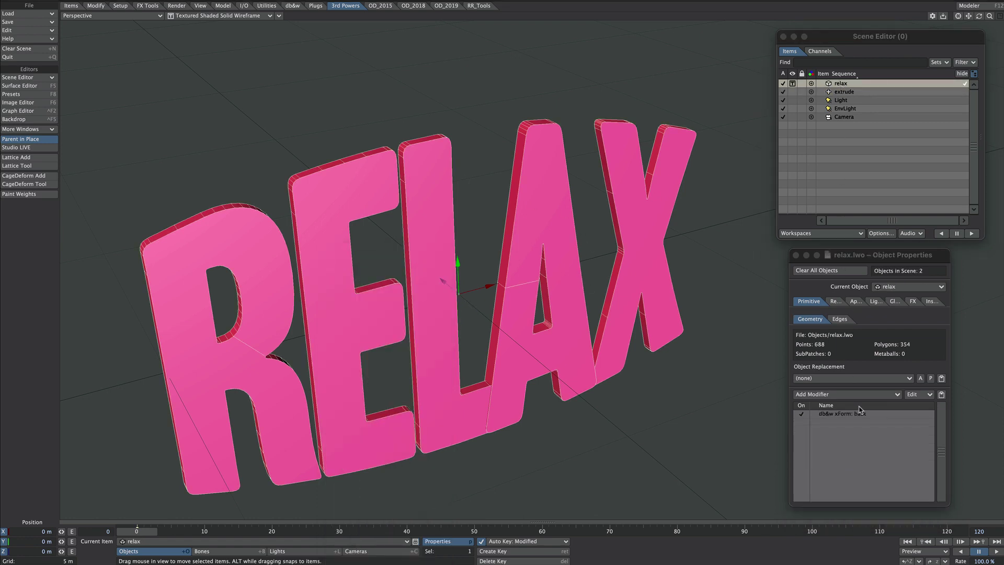
click(844, 413)
right_click(842, 414)
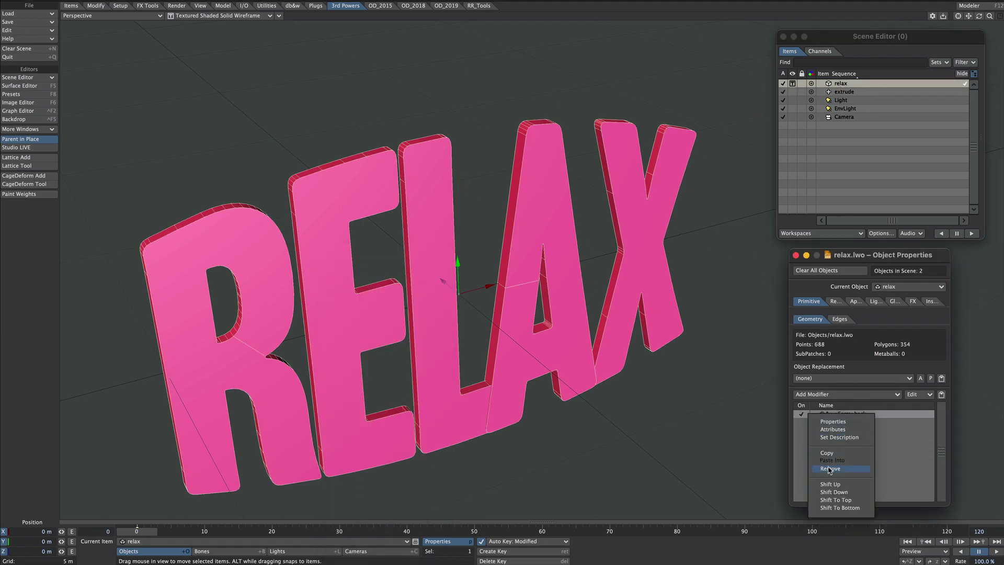
click(829, 468)
click(845, 396)
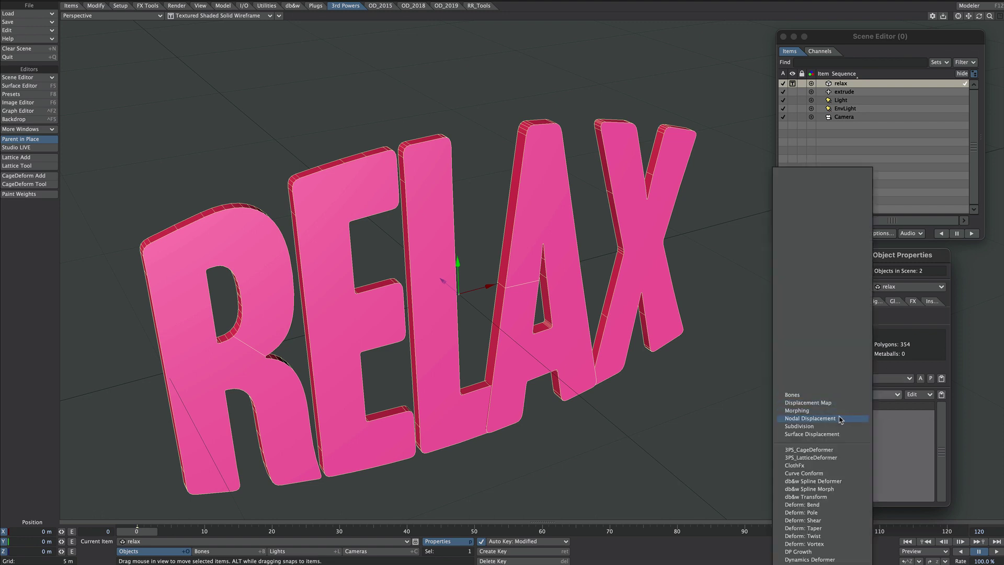
click(840, 421)
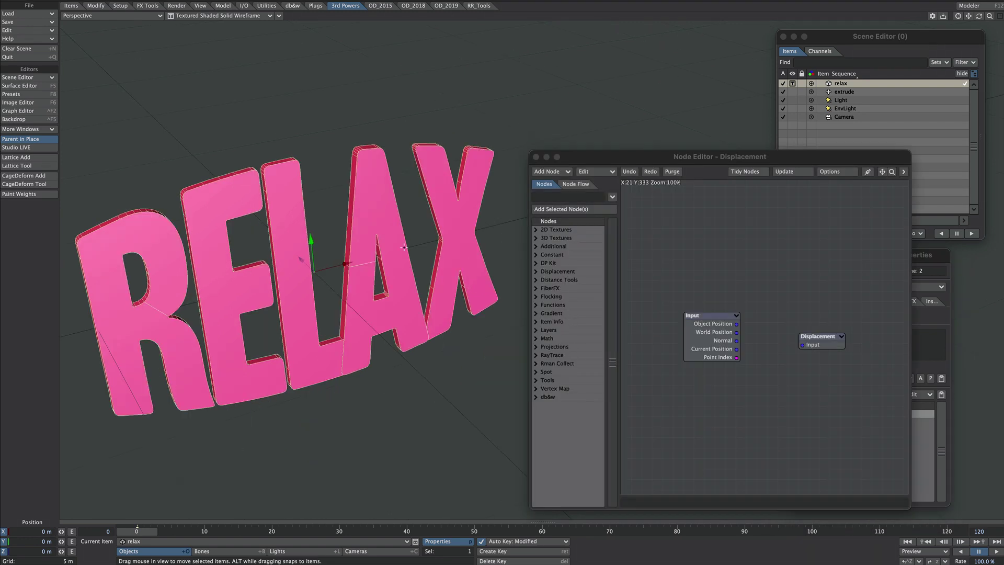
Step: Change the Displacement output node's mode to Set
double_click(822, 341)
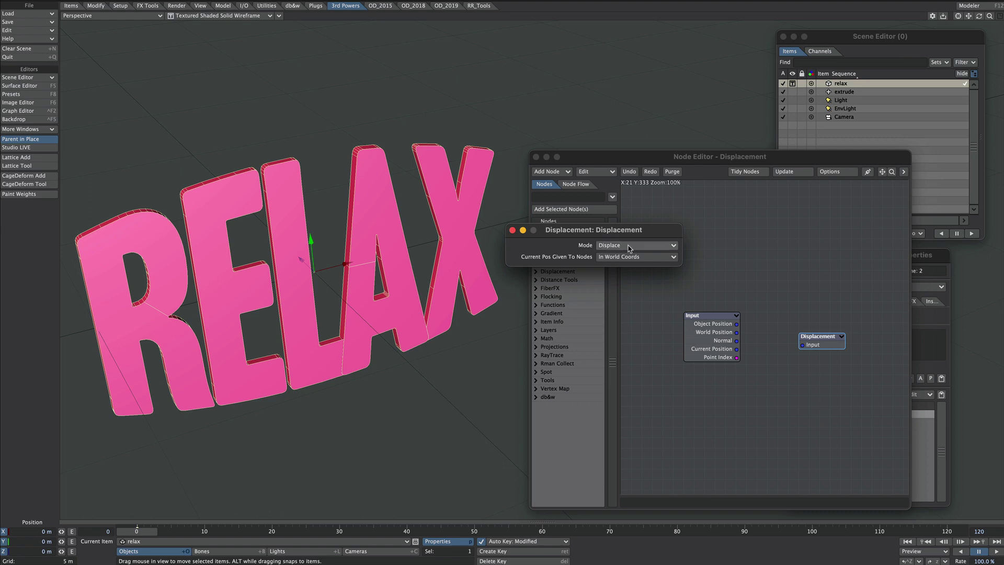
click(608, 247)
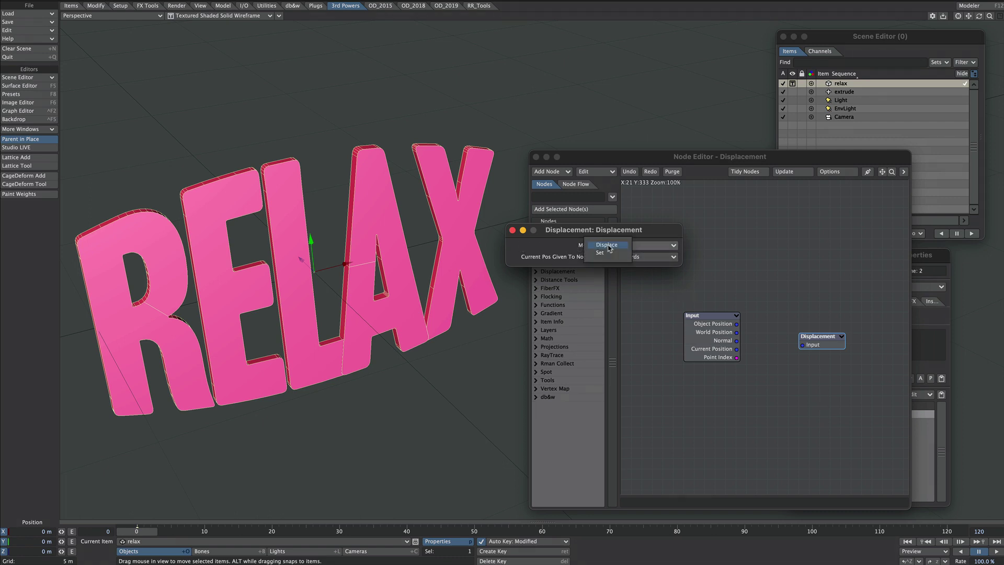
click(615, 255)
click(513, 230)
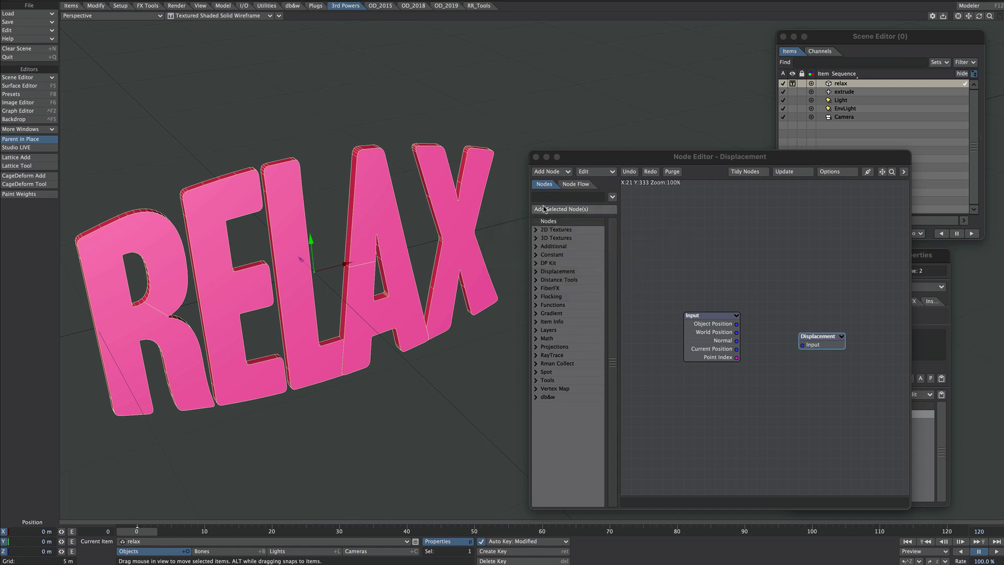
Step: Add a Deform: Transform node and connect its Deformed output to the Displacement input, spacing the nodes apart
click(549, 198)
text(Trans)
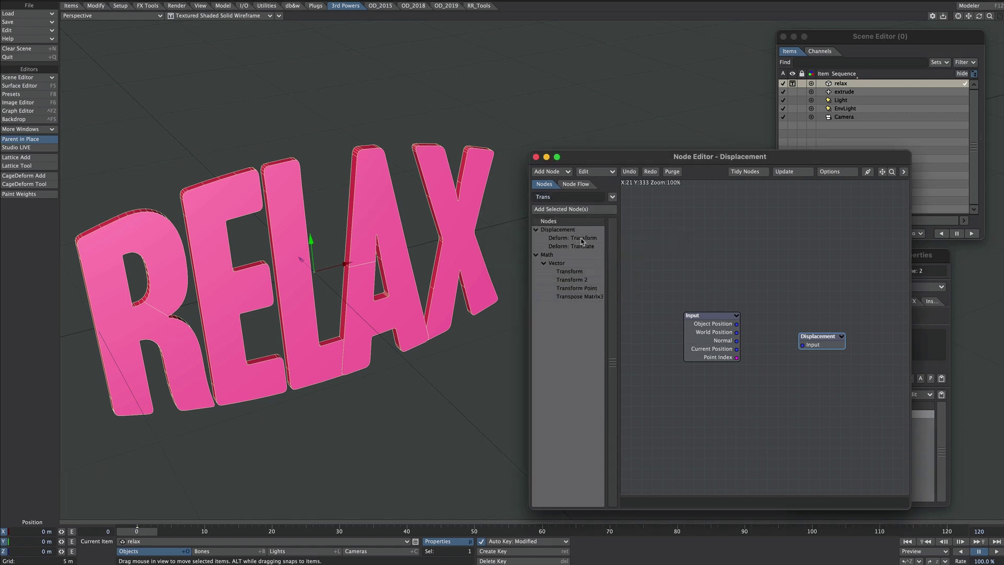
double_click(582, 238)
drag(698, 341, 646, 226)
drag(784, 349, 756, 355)
drag(825, 340, 847, 330)
drag(778, 314, 825, 335)
drag(737, 342, 747, 352)
Step: Add an Item Info node and set its item to extrude
drag(557, 198, 522, 203)
text(item)
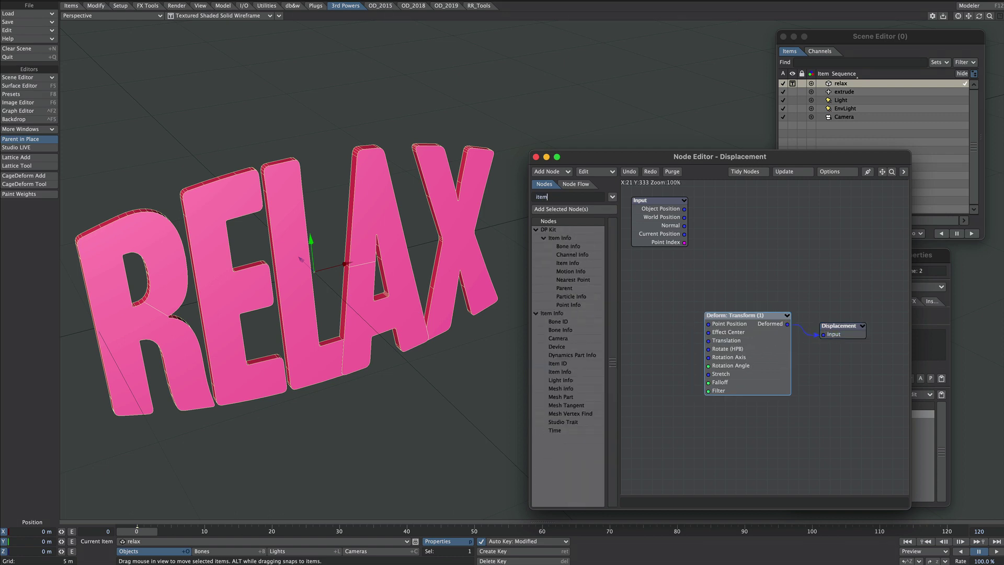
double_click(566, 372)
double_click(639, 333)
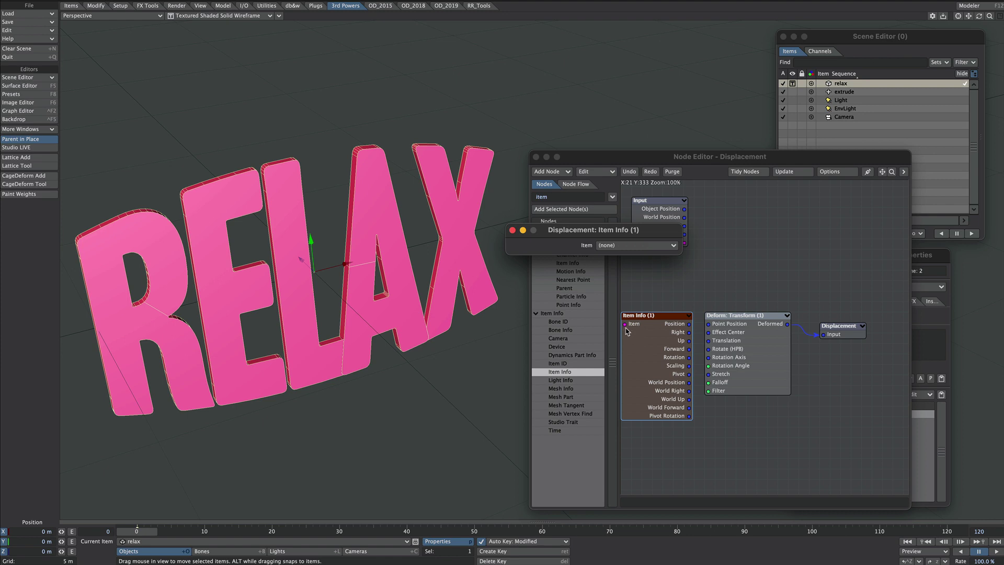
click(621, 245)
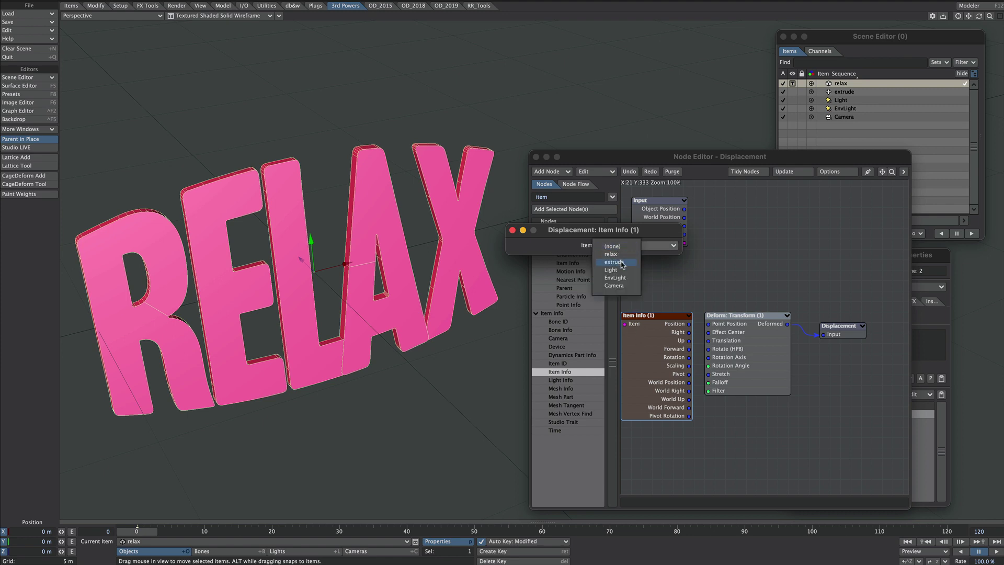
click(614, 262)
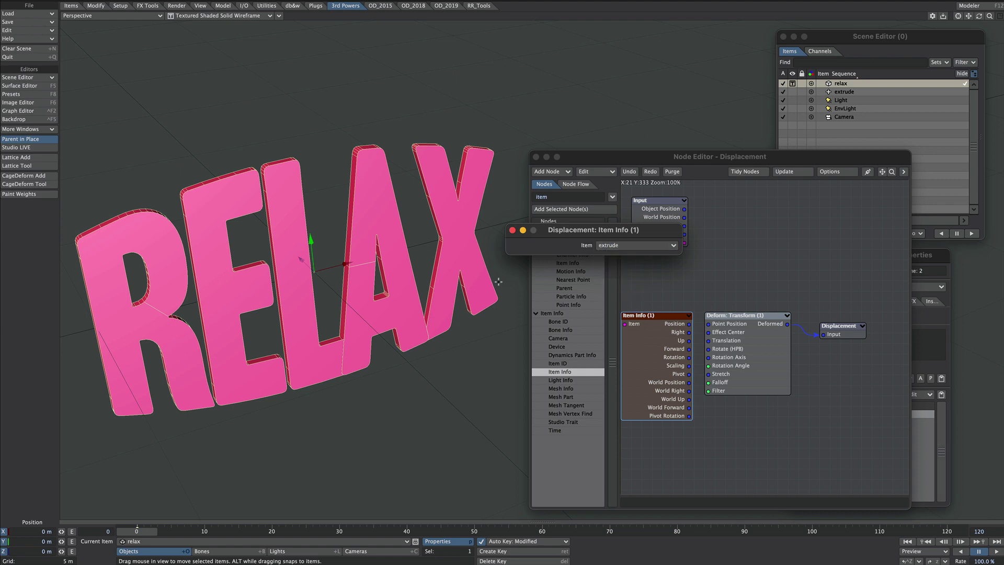
click(513, 231)
Step: Connect Item Info's Position, Rotation and Scaling to Translation, Rotate (HPB) and Stretch on Deform: Transform, making room between the nodes
drag(877, 316, 888, 316)
drag(759, 334, 802, 314)
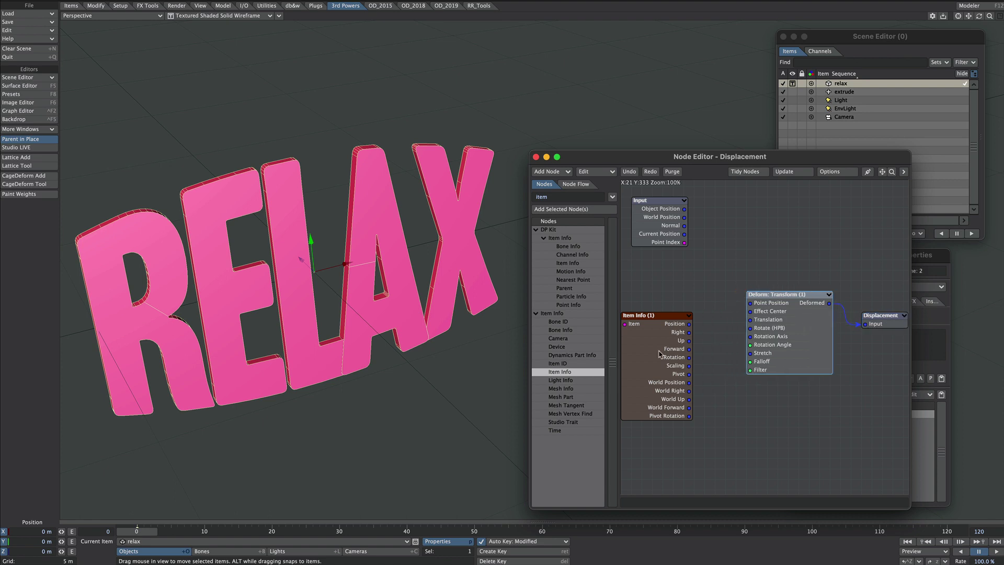
drag(658, 351, 762, 354)
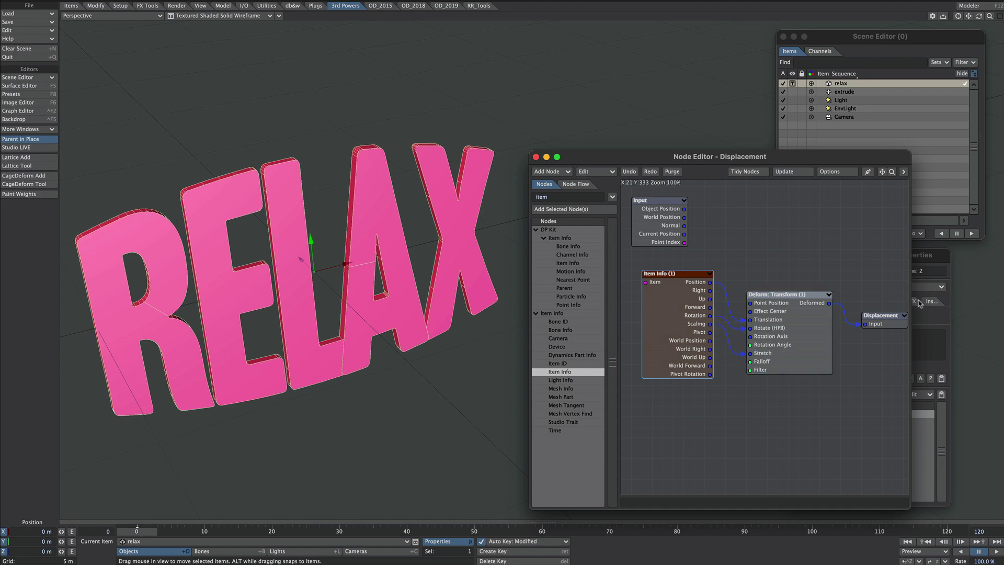
click(536, 157)
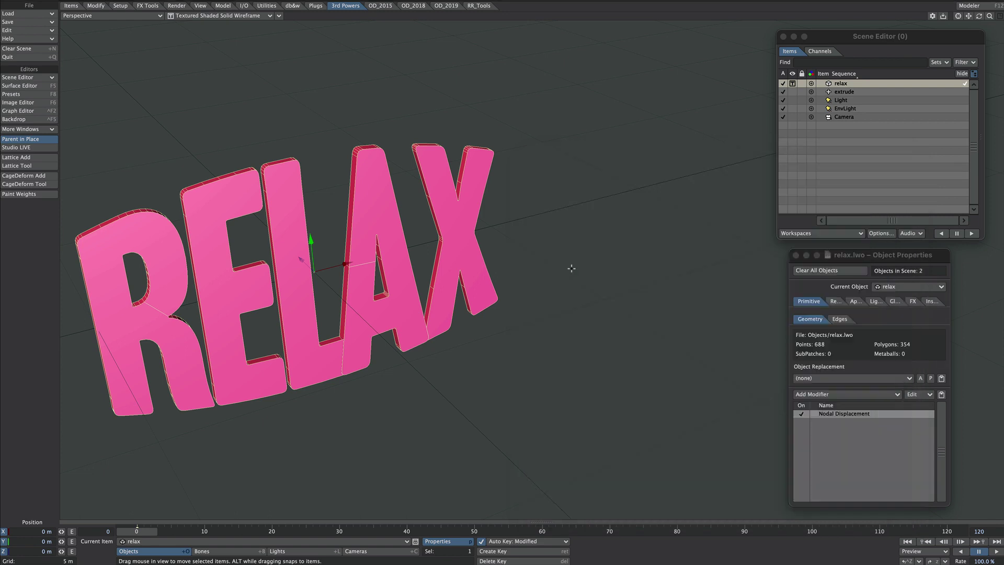
Step: Try moving the extrude null to about Z 7.13 m, and undo the move
click(840, 92)
mouse_move(302, 260)
mouse_down()
mouse_move(303, 236)
mouse_move(190, 124)
mouse_move(304, 275)
mouse_up()
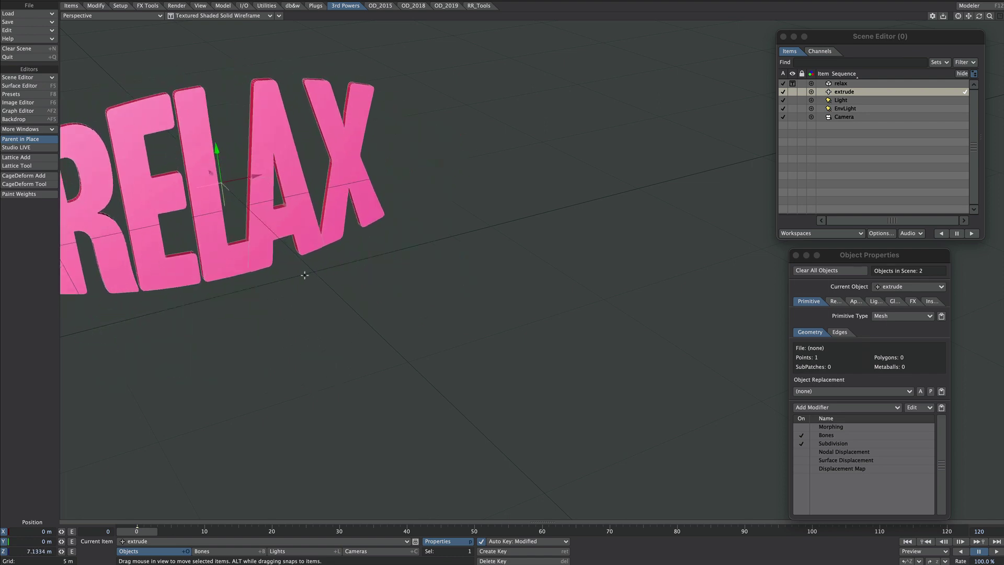
key(ctrl+z)
Step: Reopen the relax object's Nodal Displacement network and add a Weight Map node
click(844, 83)
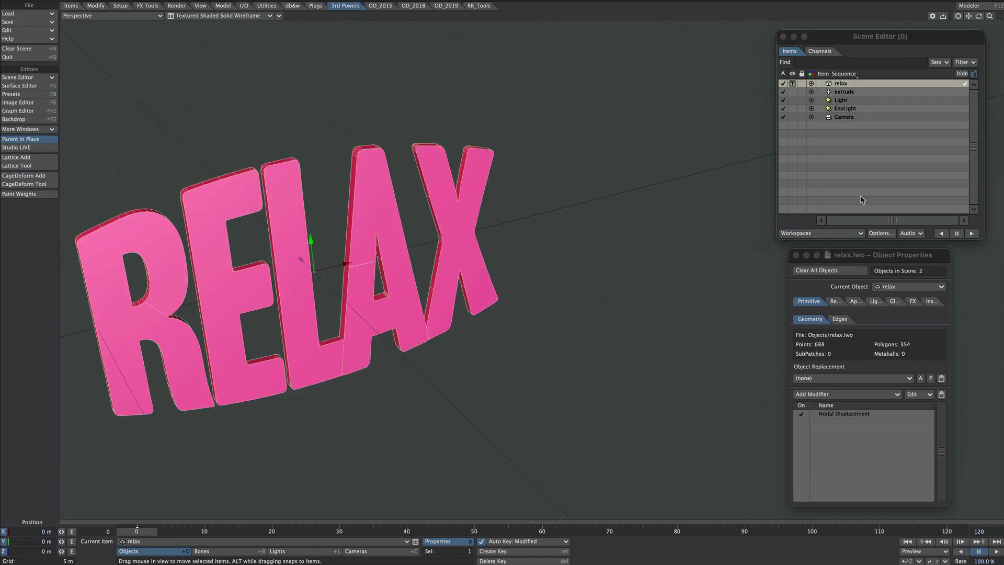
double_click(847, 414)
drag(558, 197, 517, 201)
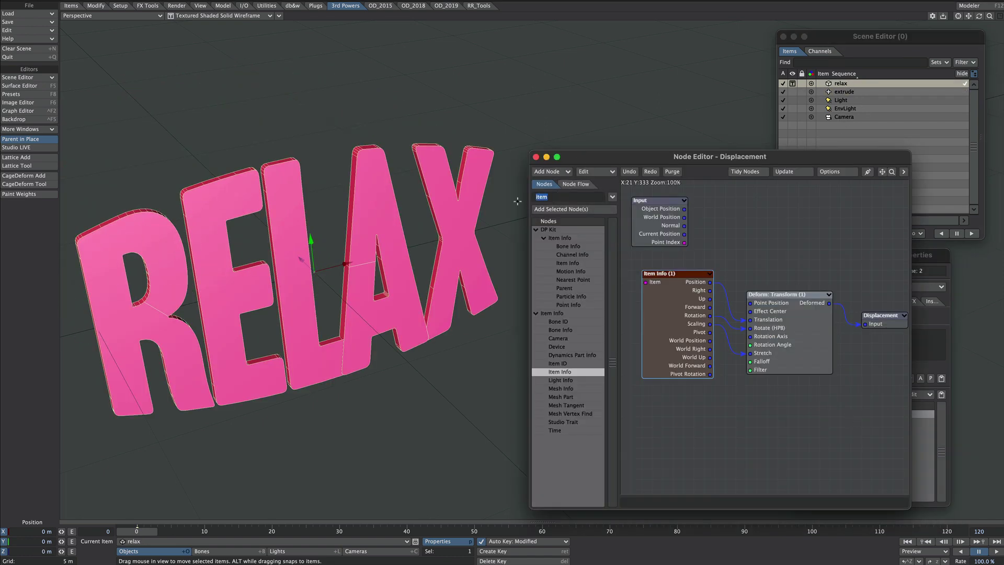
text(weig)
double_click(563, 239)
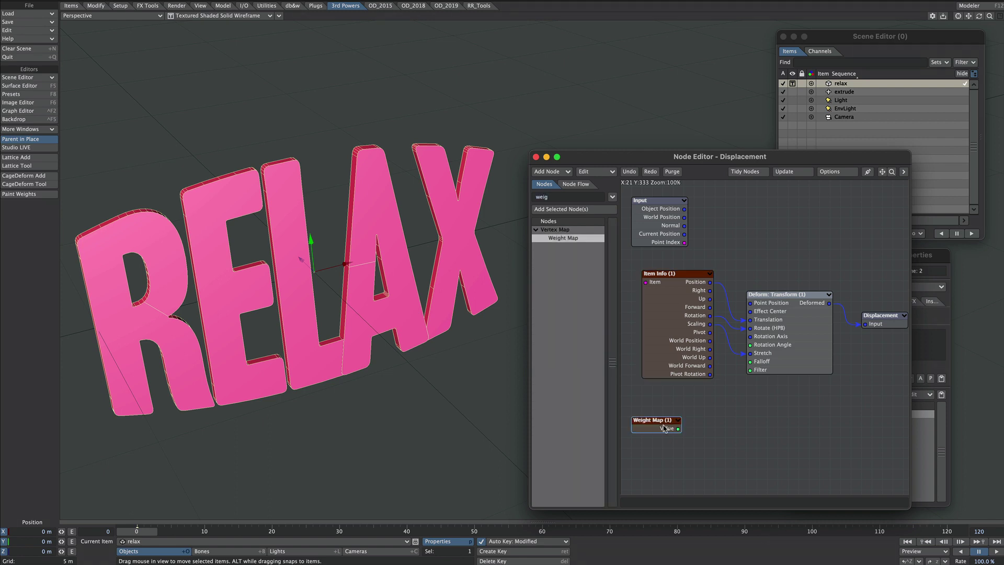
Step: Assign the back weight map to the Weight Map node and connect its Value to Deform: Transform's Filter input
double_click(666, 427)
click(609, 244)
click(604, 249)
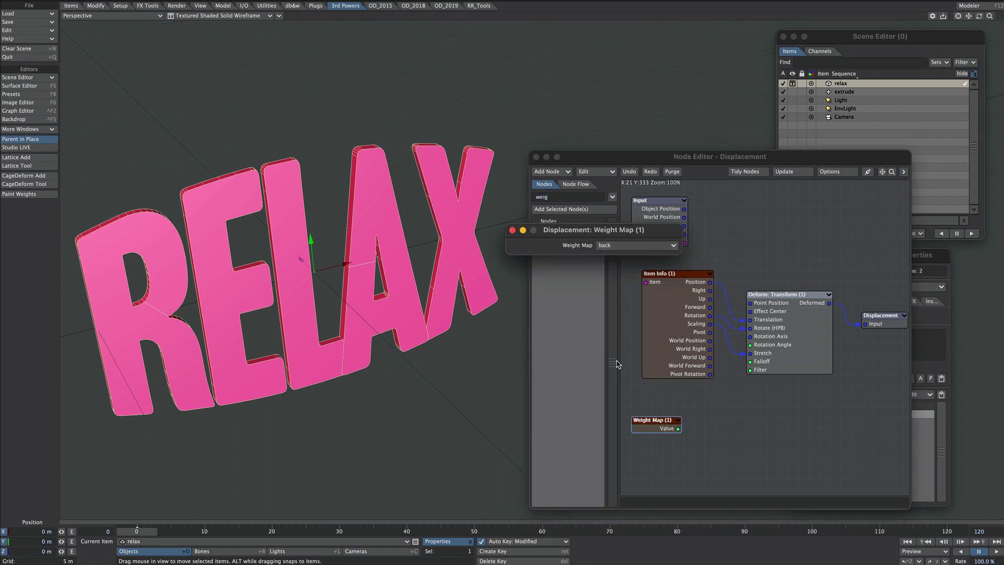
click(513, 230)
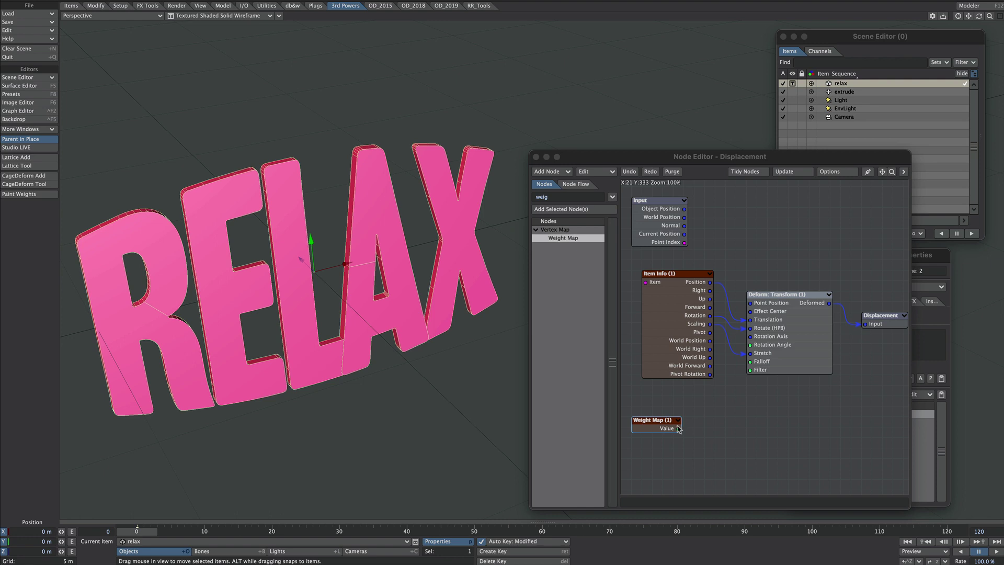
drag(679, 429, 753, 370)
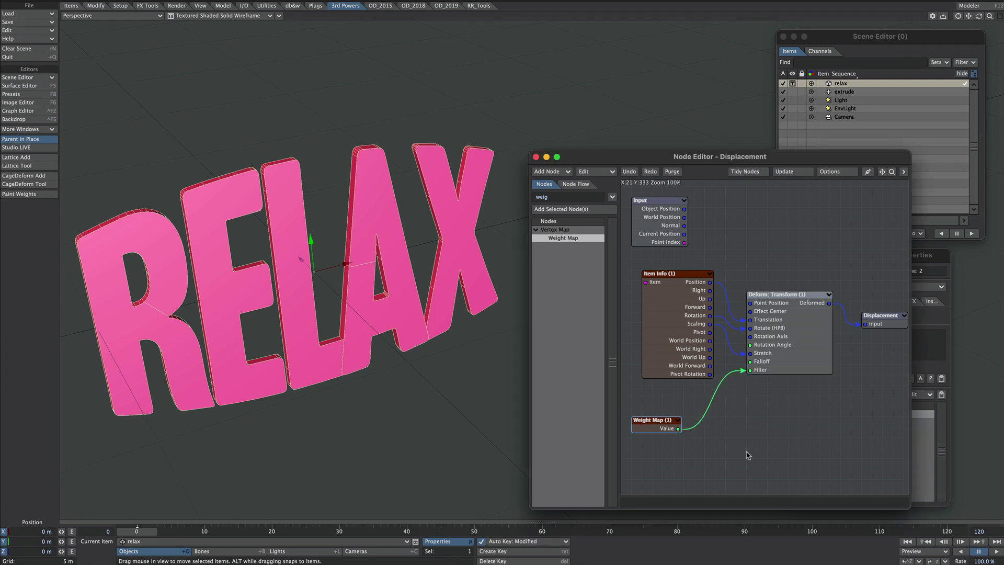
click(535, 157)
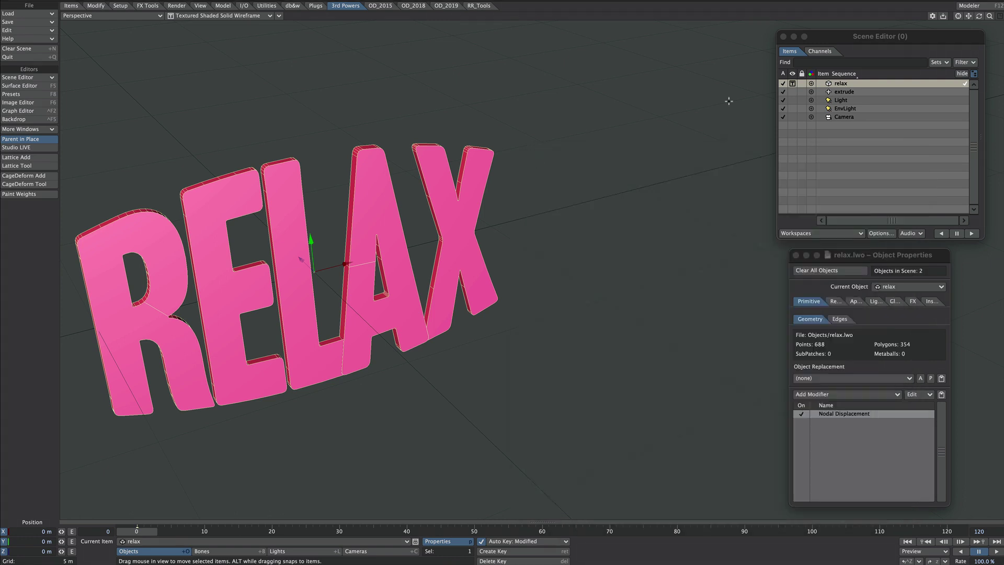
Step: Move the extrude null to about Z 5.55 m to extrude the letters, and try scaling it
click(841, 92)
drag(301, 257, 228, 188)
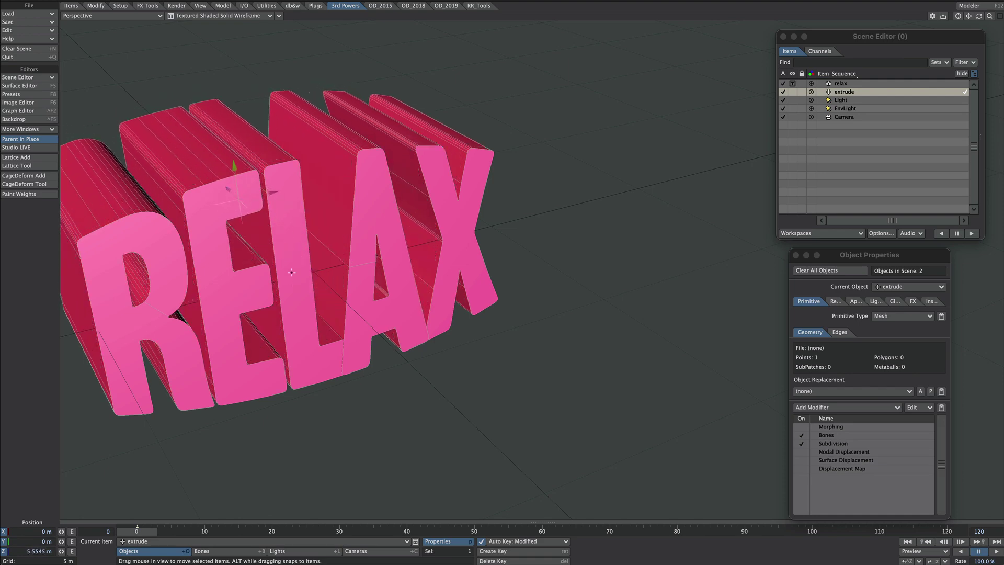
key(shift+h)
mouse_move(292, 273)
mouse_down()
mouse_move(257, 273)
mouse_move(306, 273)
mouse_up()
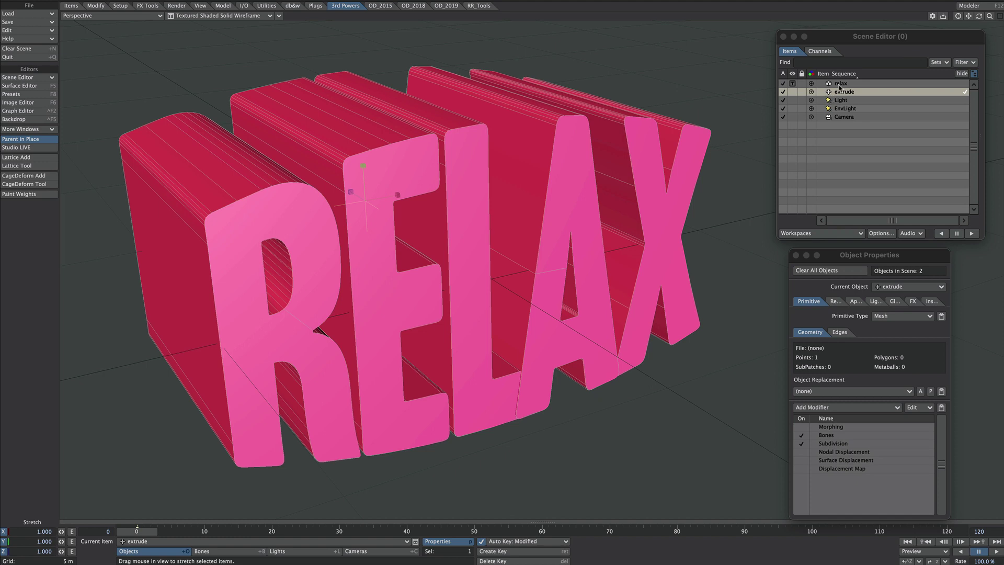
Step: Turn off the relax object's Nodal Displacement modifier and add a bone to the object with the default name
click(839, 84)
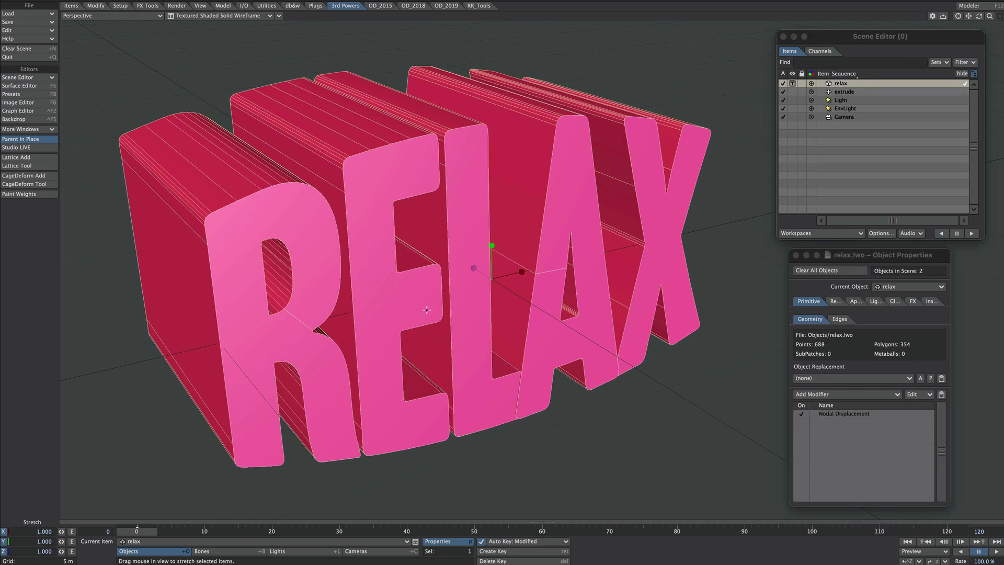
click(802, 414)
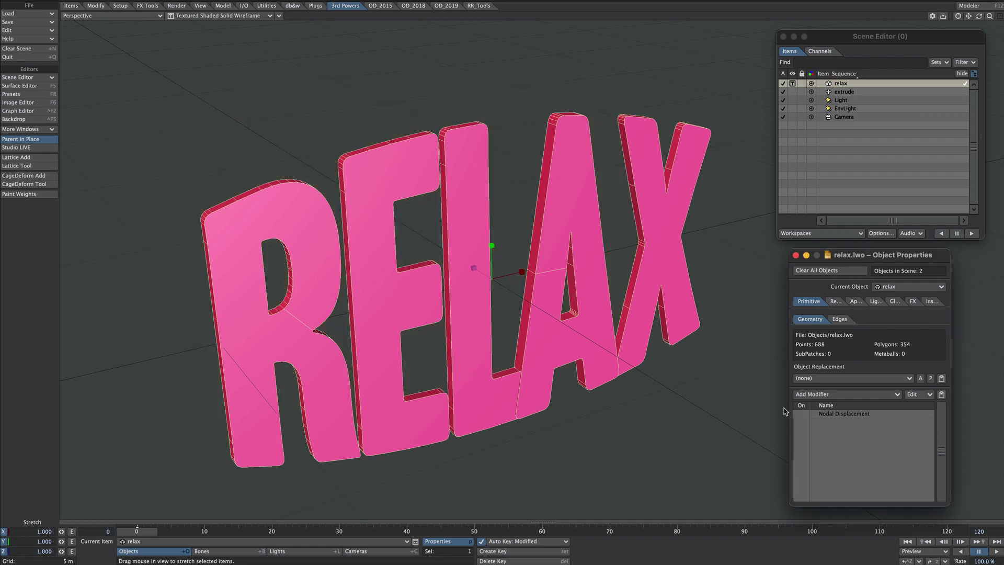
key(1)
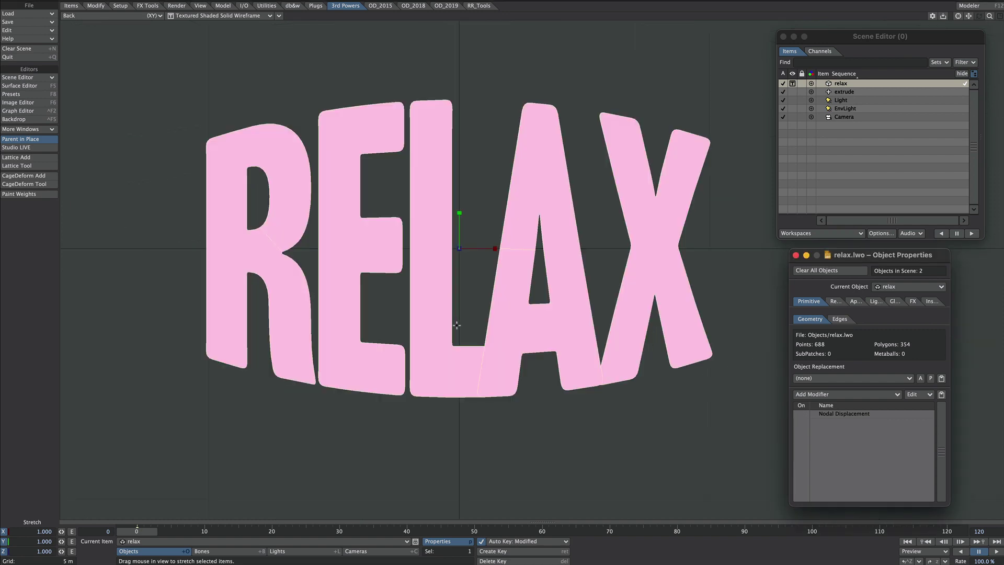
click(838, 86)
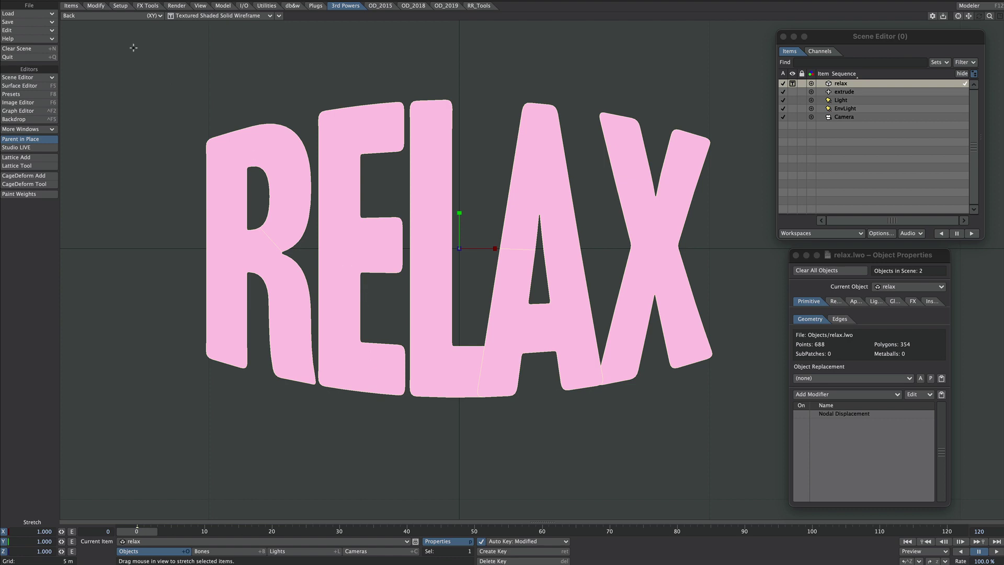
key(equal)
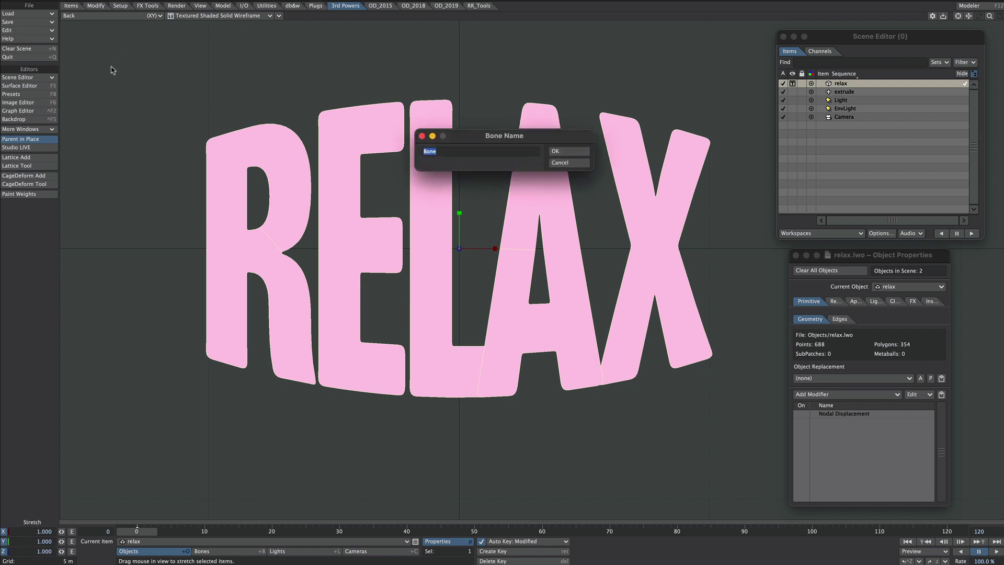
key(Return)
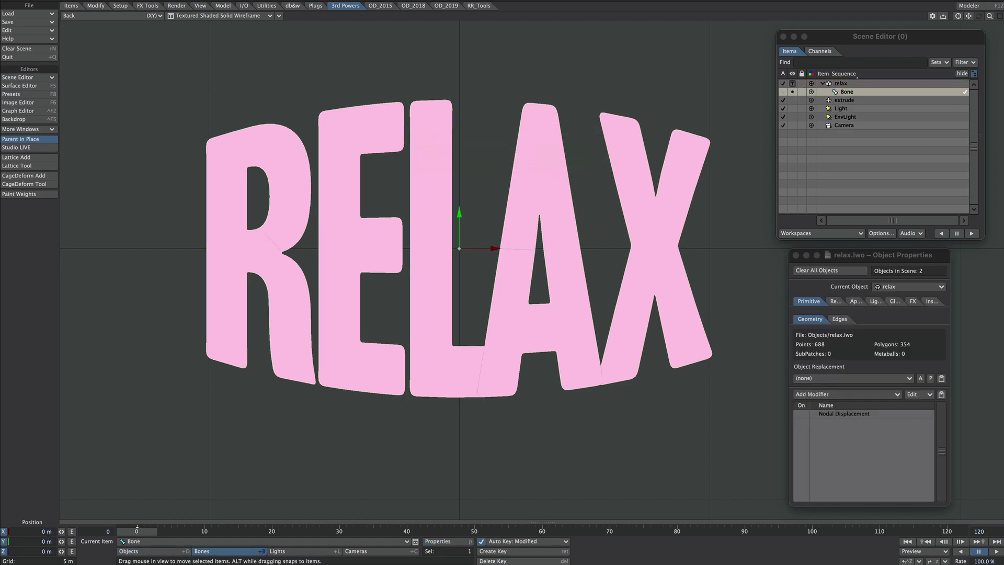
Step: Position the bone on a letter and clone it across RELAX so that each of the five letters has one
drag(485, 230, 278, 289)
key(ctrl+c)
mouse_move(276, 231)
mouse_down()
mouse_move(283, 251)
mouse_move(377, 212)
mouse_move(386, 222)
mouse_move(387, 213)
mouse_move(571, 238)
mouse_move(685, 204)
mouse_move(687, 213)
mouse_up()
key(ctrl+c)
key(ctrl+c)
key(ctrl+c)
Step: Select all five bones, add the Bones modifier to the relax object, and open the bone properties
click(860, 92)
shift+click(860, 126)
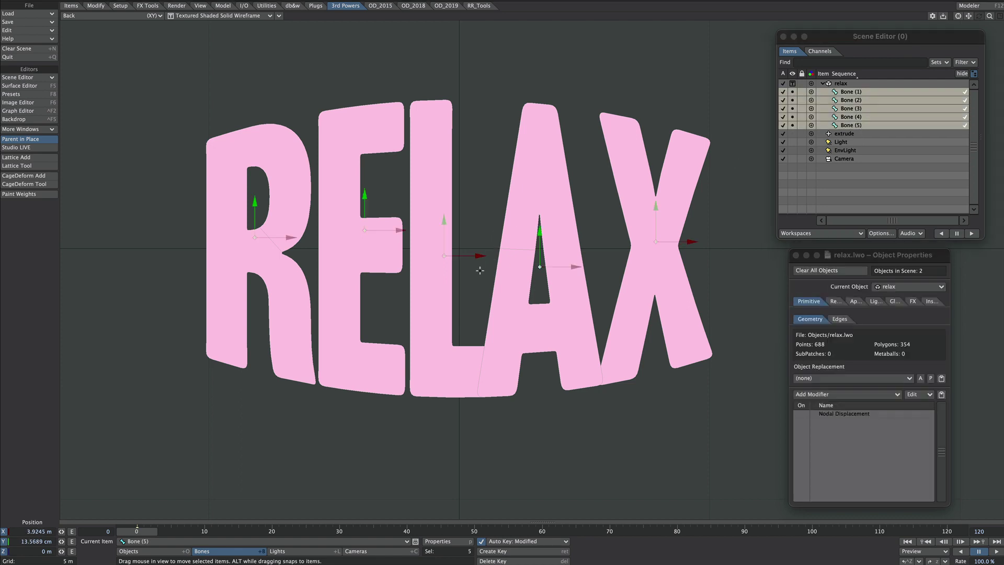
key(4)
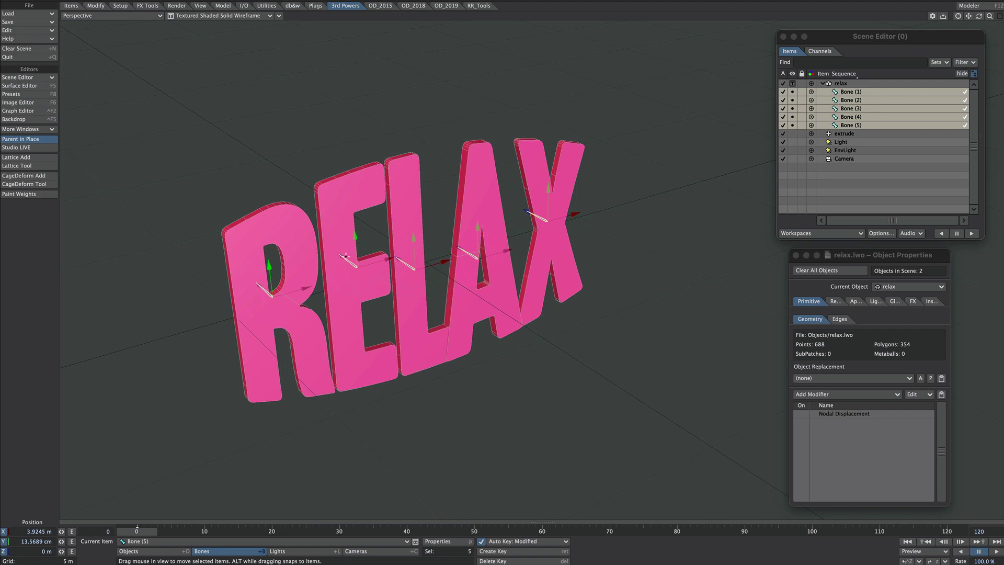
drag(346, 256, 335, 245)
key(ctrl+z)
click(821, 395)
click(820, 393)
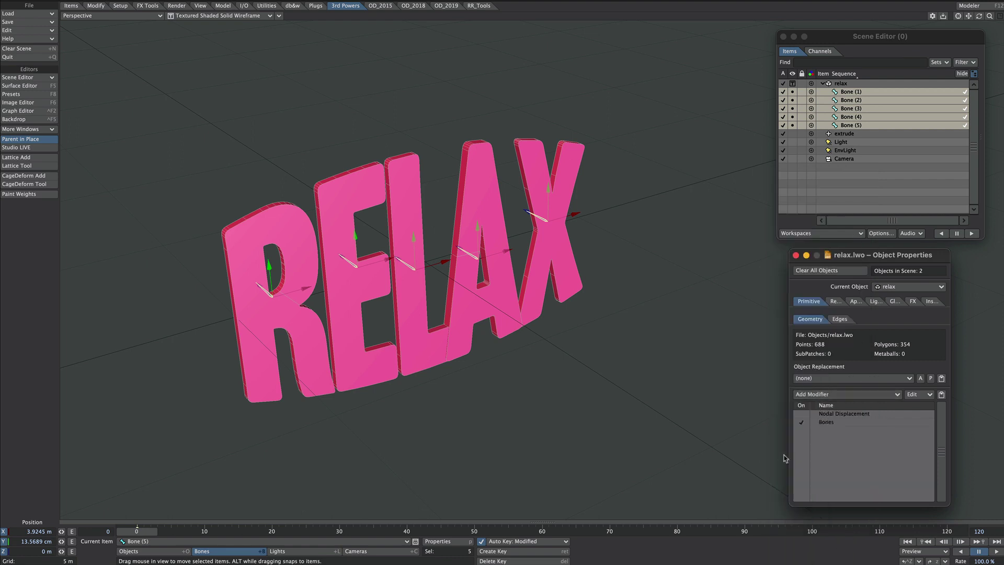
double_click(822, 424)
drag(702, 107, 866, 111)
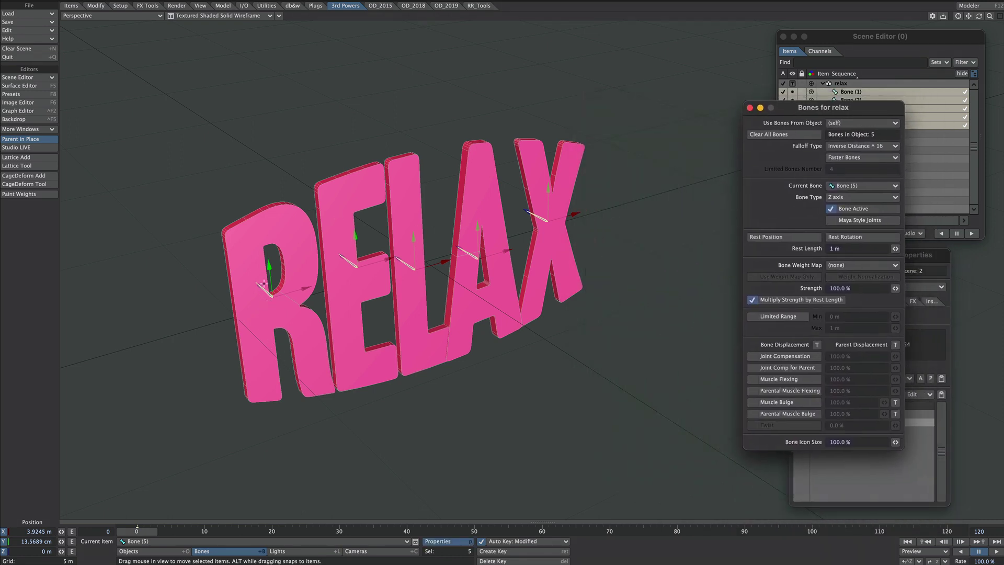
Step: Try moving the R bone and the L bone to test how they deform the lettering, and undo the moves
drag(264, 283, 243, 261)
key(ctrl+z)
right_drag(243, 260, 282, 318)
drag(272, 297, 211, 243)
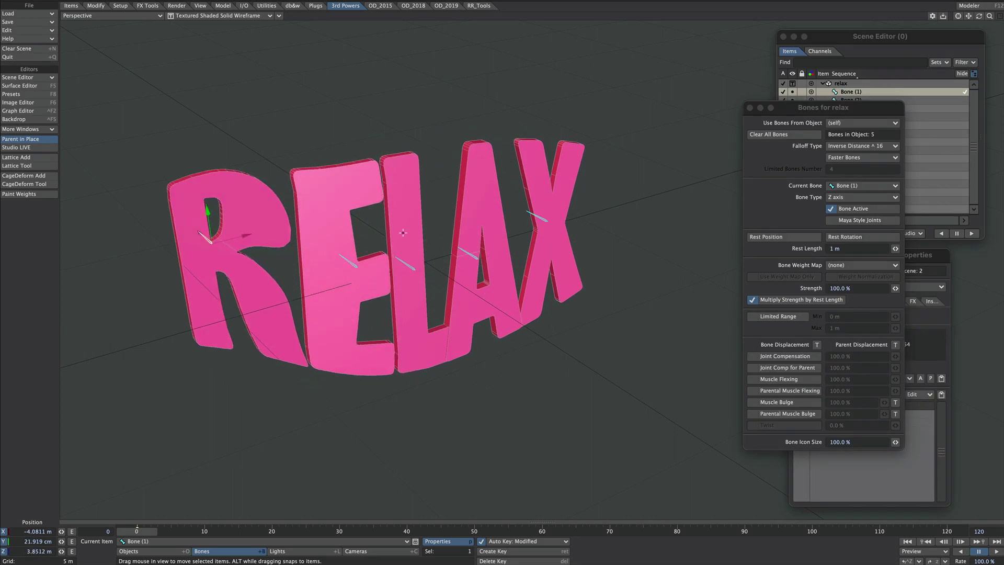
right_drag(412, 225, 428, 298)
drag(428, 299, 331, 234)
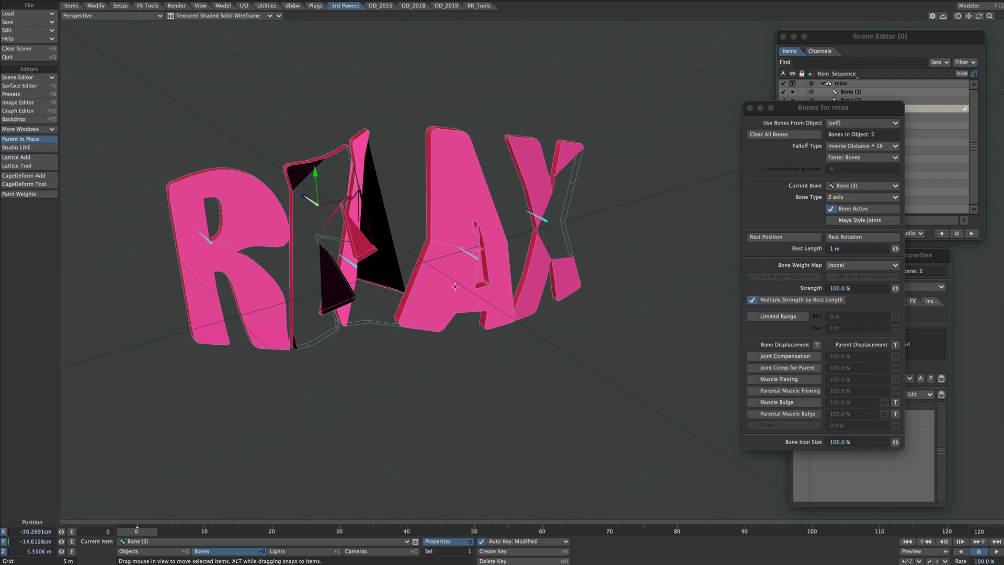
alt+drag(492, 245, 410, 283)
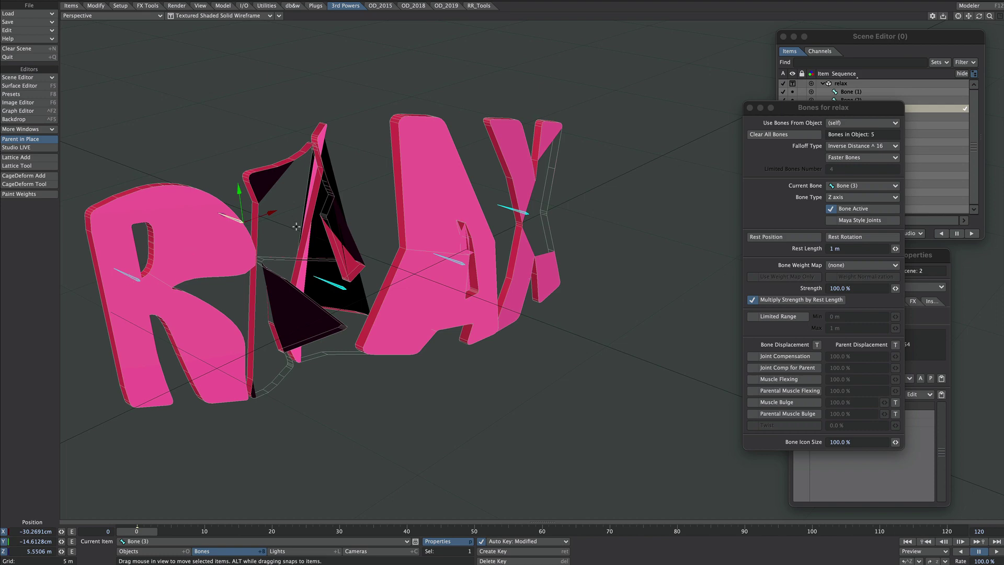
key(ctrl+z)
key(ctrl+z)
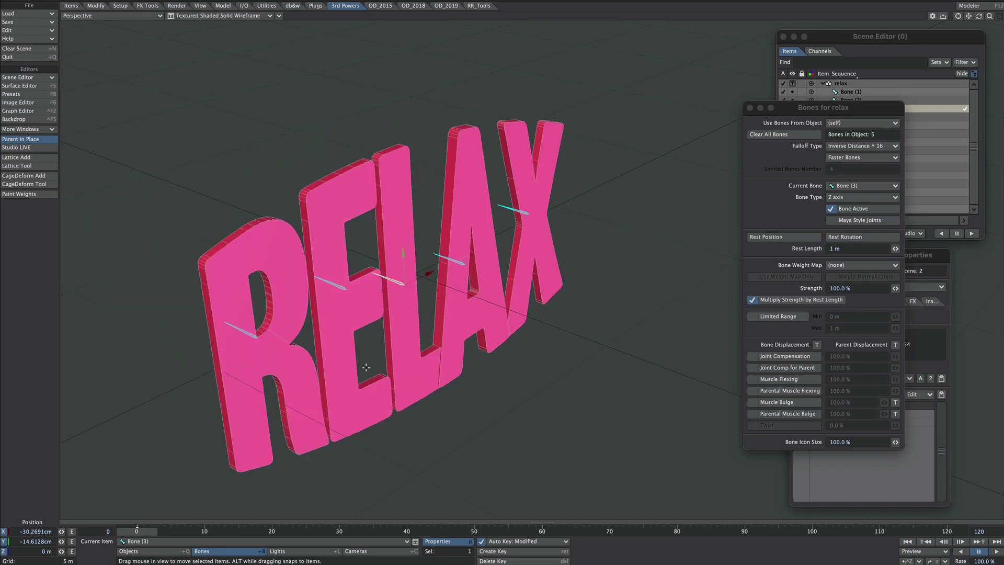
Step: Switch to Modeler, select all polygons connected to the letter R, and create a 100% weight map named R
key(F12)
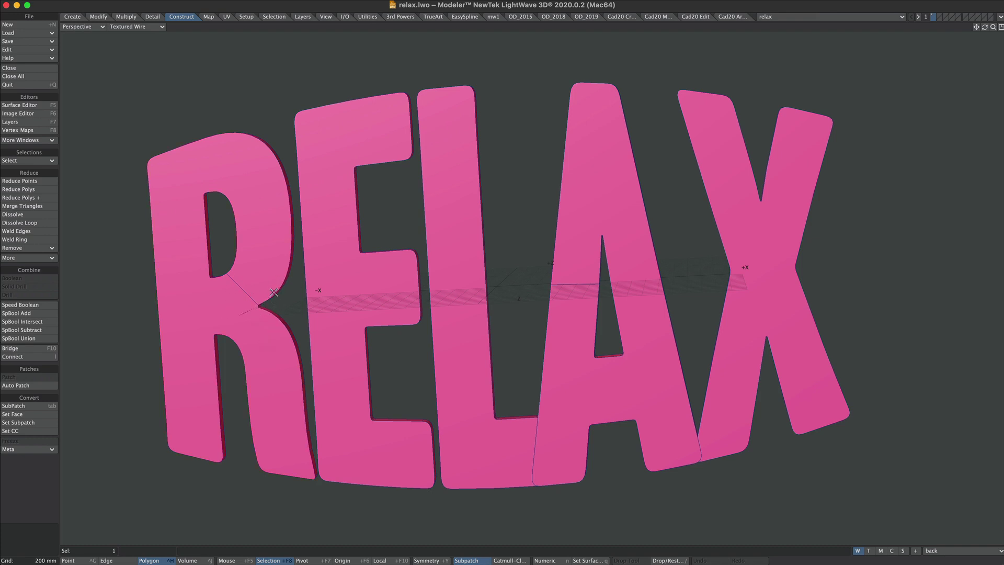
key(bracketright)
click(914, 551)
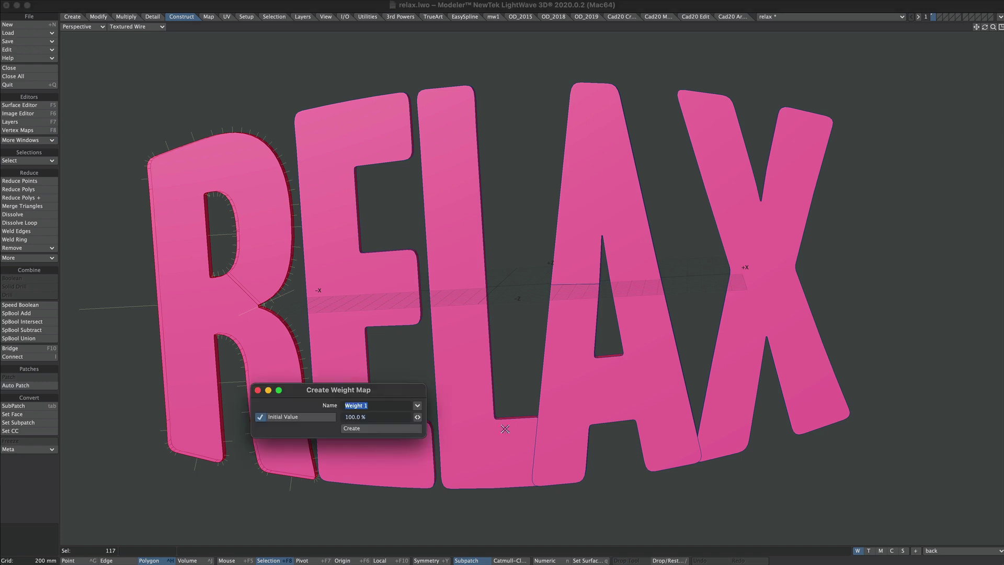
text(R)
key(Return)
click(376, 484)
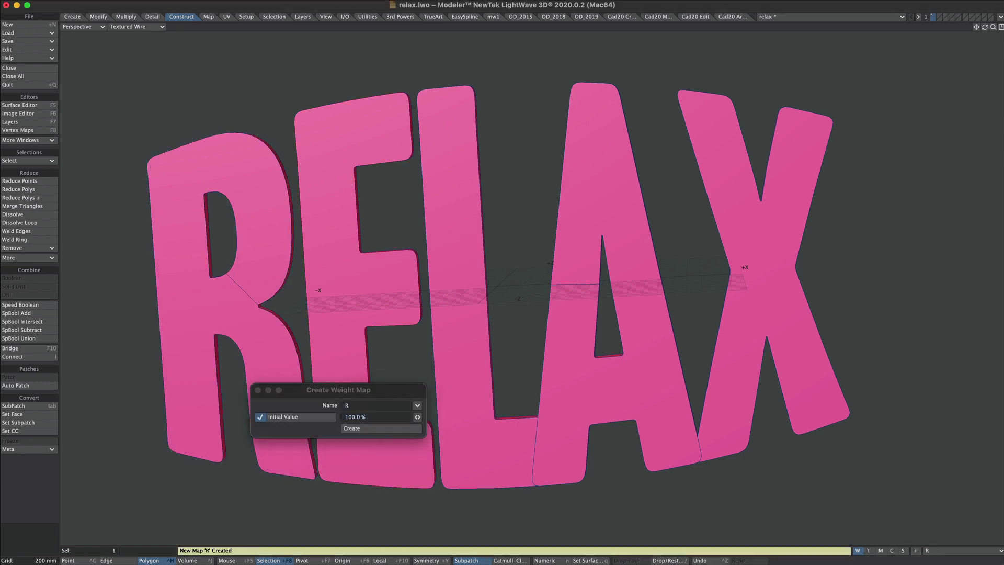
Step: Select the whole letter E and create a 100% weight map named E for it
click(385, 283)
key(bracketright)
drag(359, 406, 327, 409)
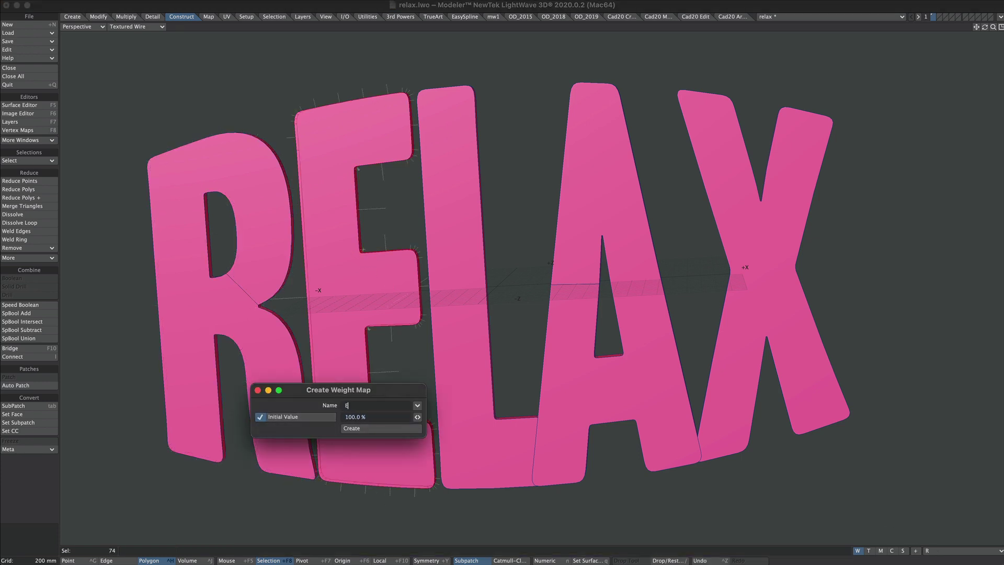
key(Return)
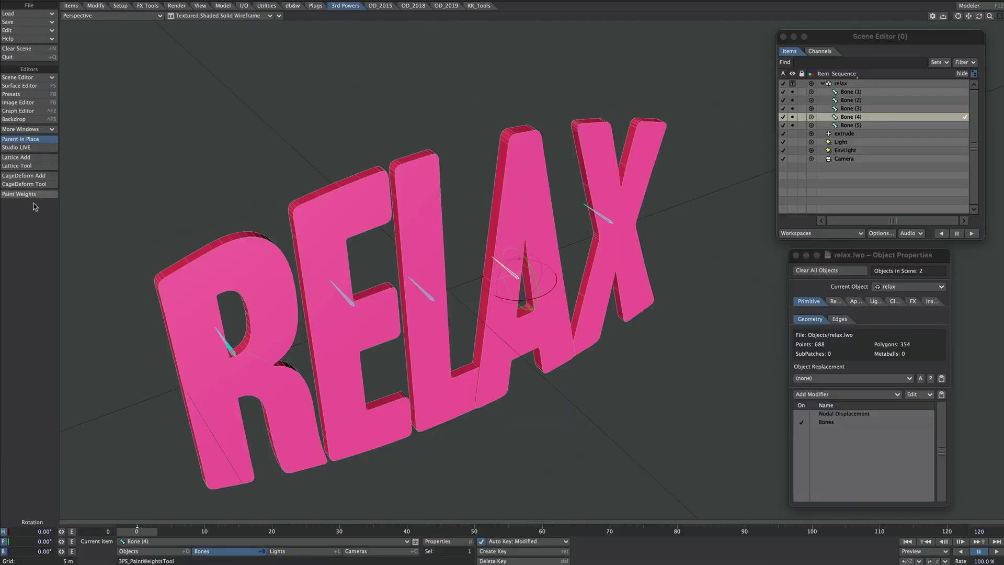
Step: Back in Layout, open Paint Weights on the relax object and display the E and R weight maps
click(838, 84)
click(23, 194)
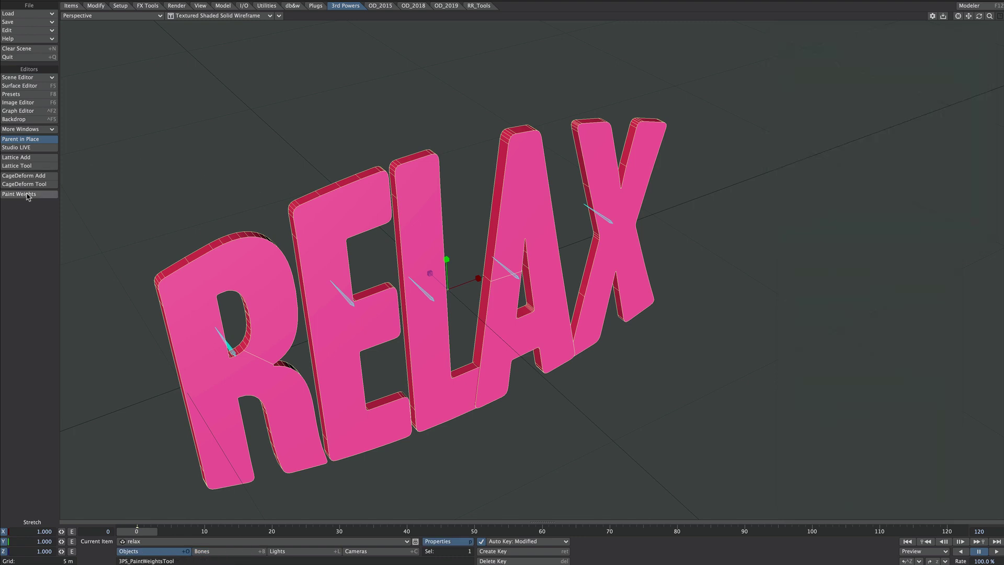
mouse_move(398, 72)
mouse_down()
mouse_move(726, 113)
mouse_move(853, 70)
mouse_up()
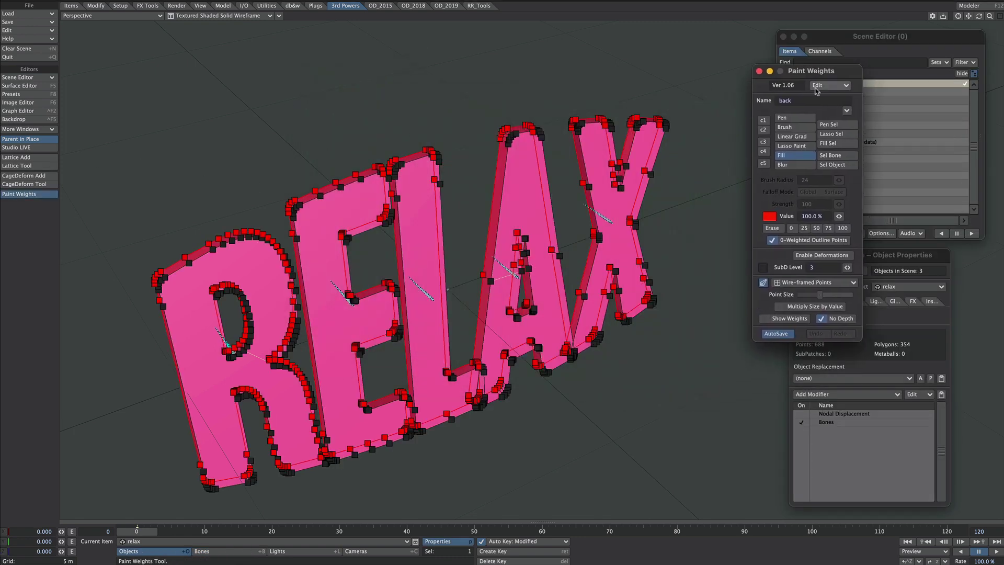
click(847, 111)
click(848, 120)
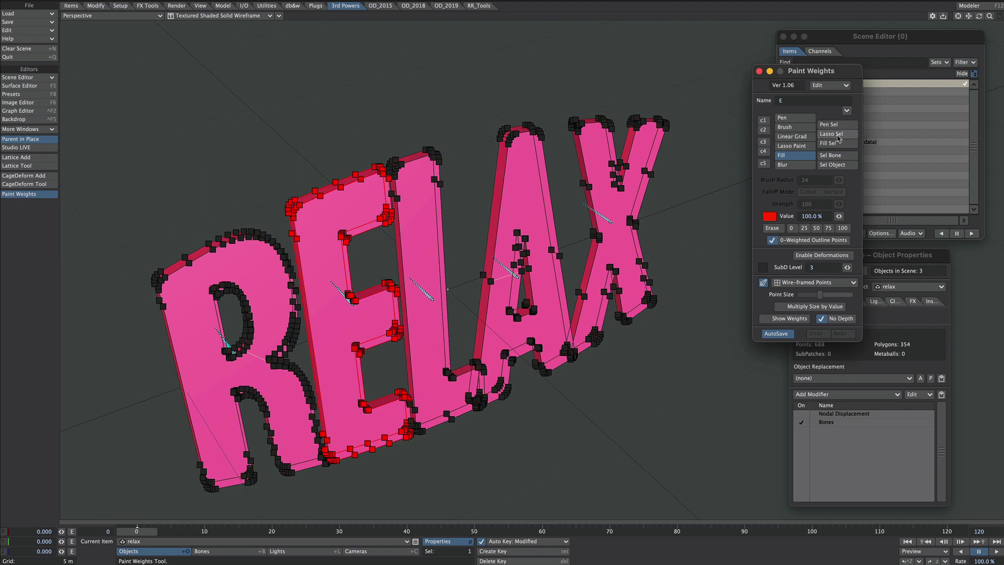
click(847, 109)
click(848, 117)
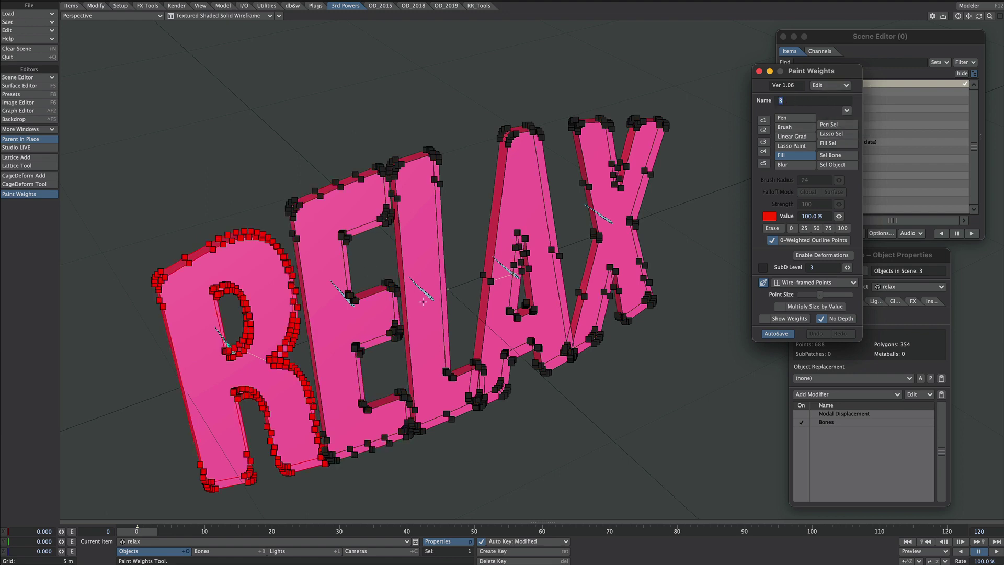
Step: Fill the letters L, A and X with 100% weight in separate weight maps named L, A and X, and close Paint Weights
click(789, 156)
click(423, 242)
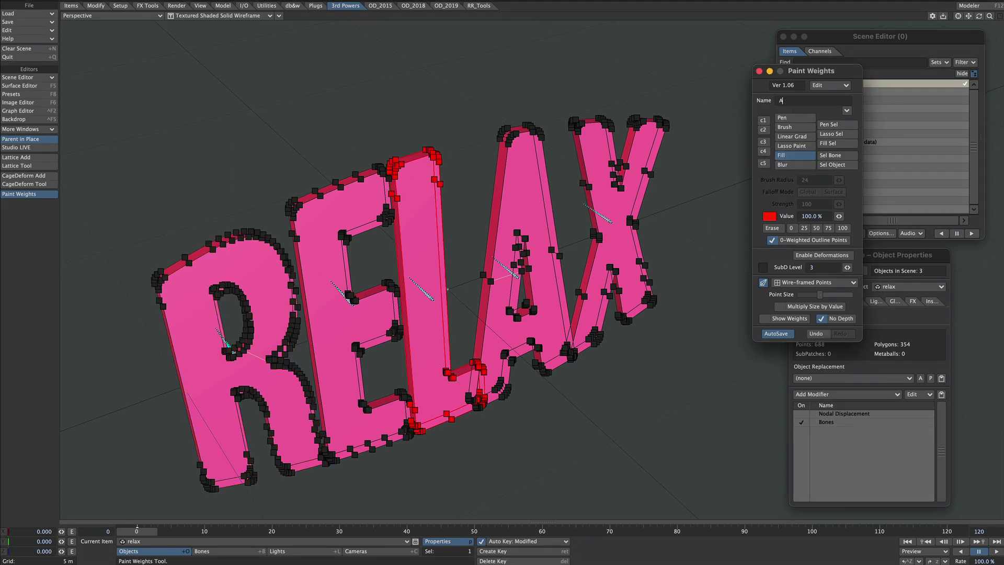
click(545, 229)
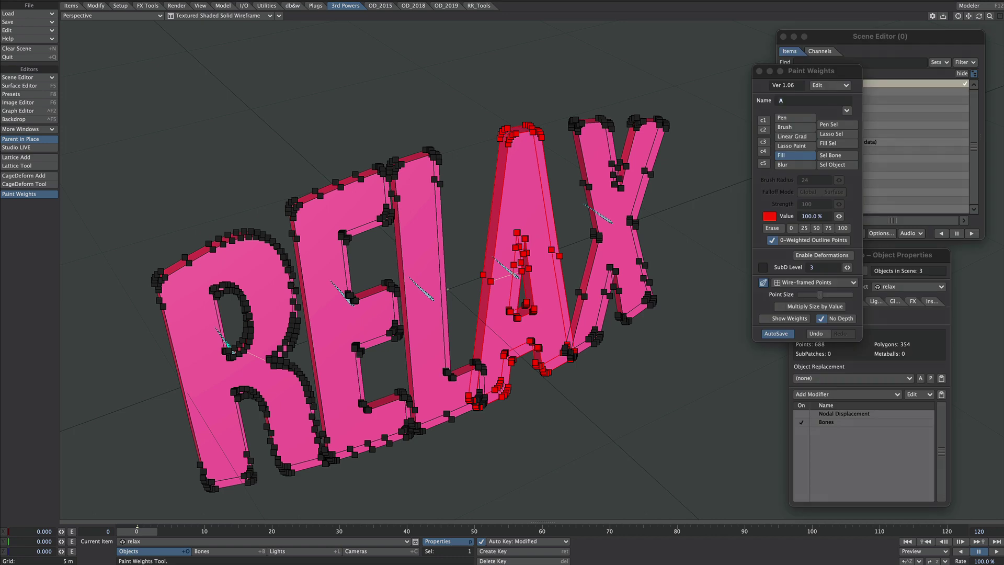
click(617, 209)
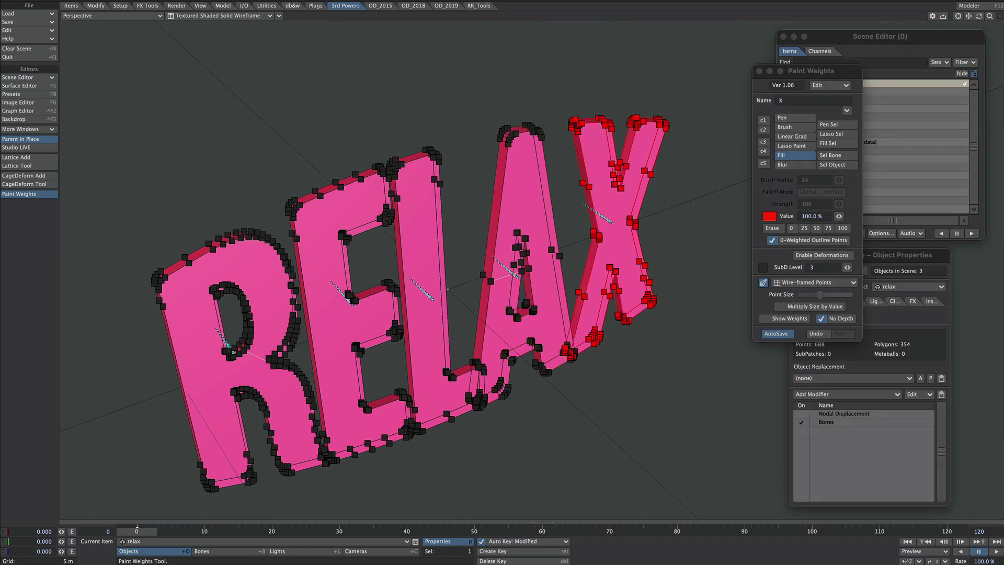
click(760, 71)
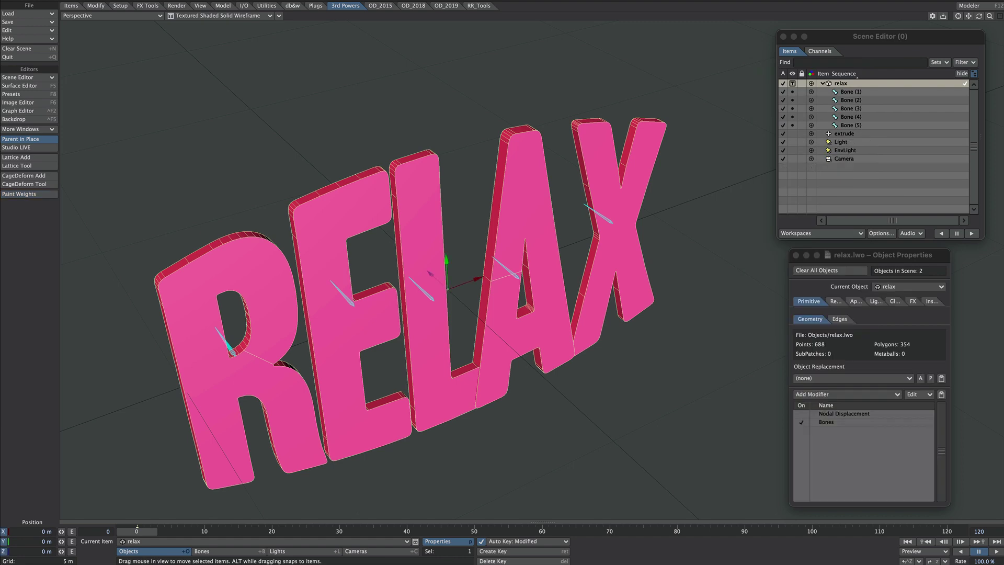
Step: Assign weight map R to Bone (1) and turn on Use Weight Map Only
key(shift+b)
key(p)
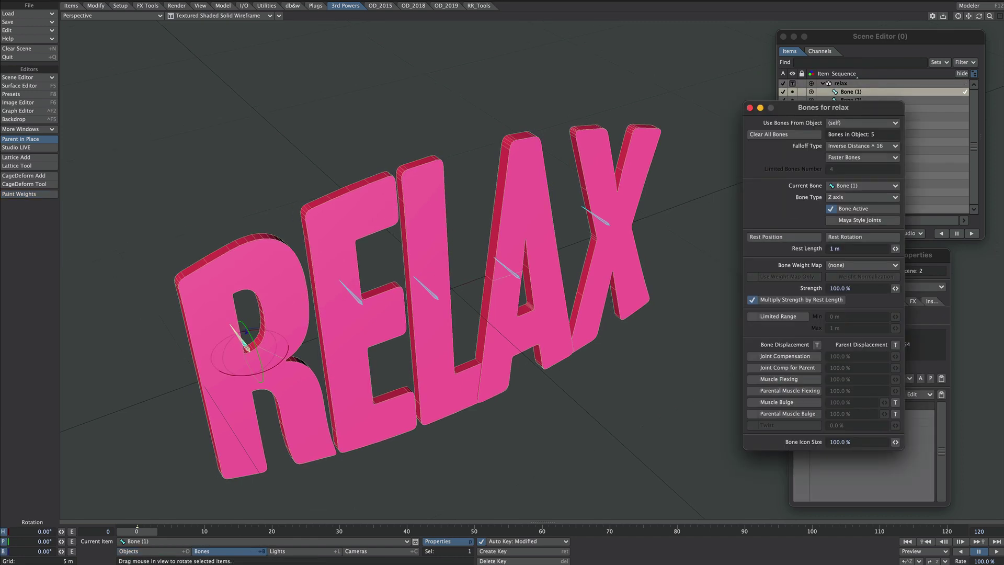
click(862, 265)
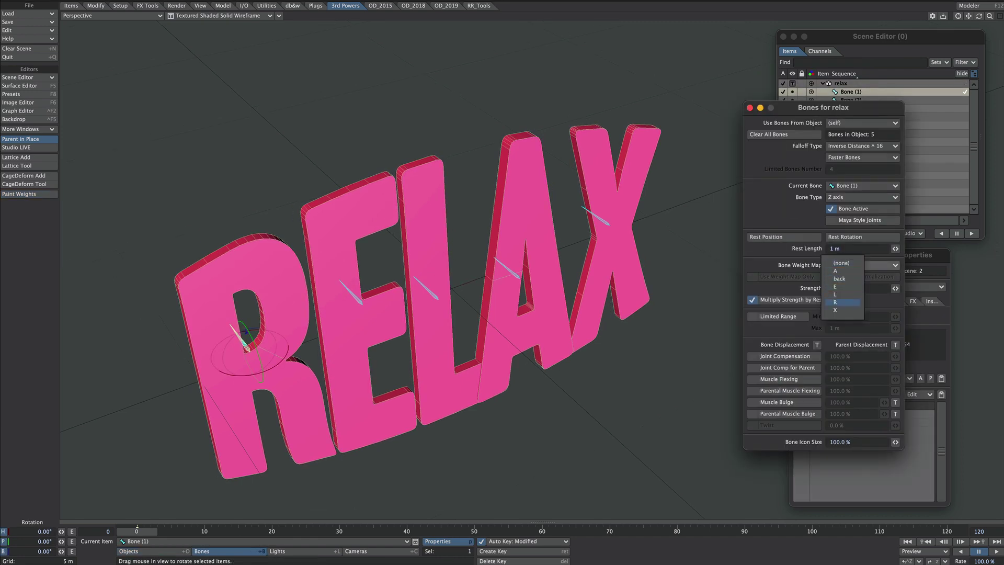
click(845, 303)
click(784, 276)
Step: Select Bone (2), assign weight map E to it, and turn on Use Weight Map Only
click(373, 314)
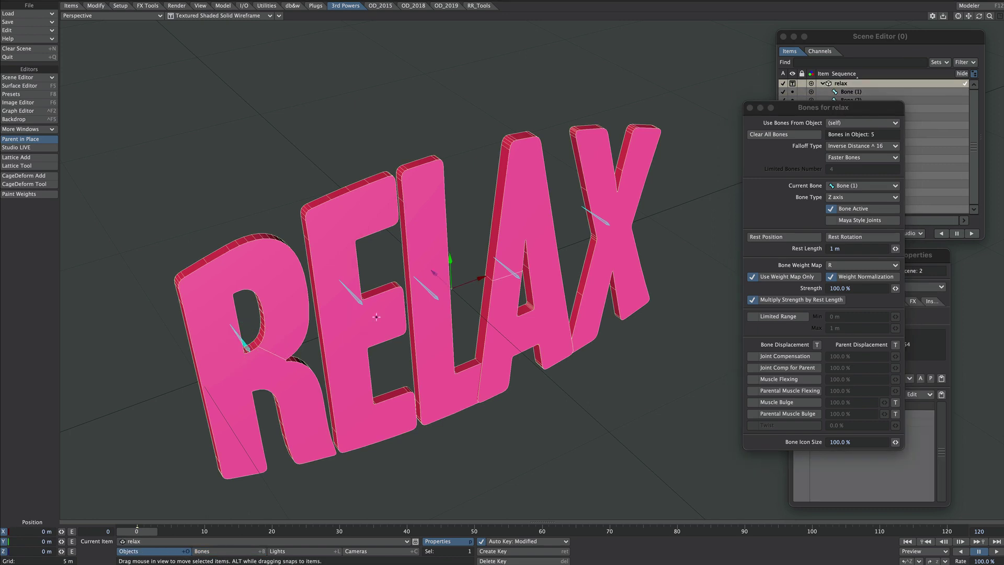
drag(842, 105, 818, 136)
click(851, 100)
click(769, 142)
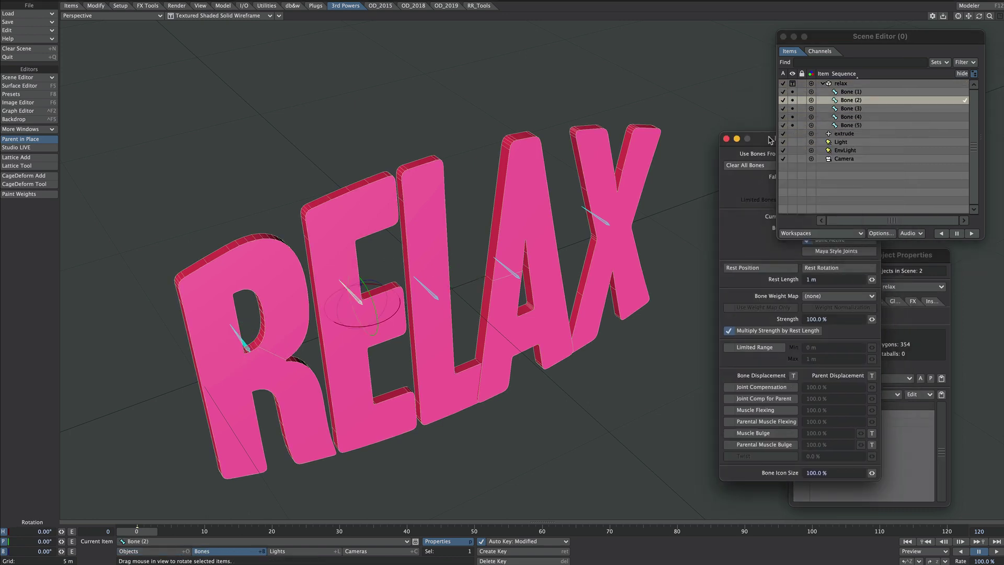
click(818, 295)
click(820, 313)
click(764, 307)
Step: Assign weight maps L, A and X to Bone (3), Bone (4) and Bone (5), and close the bone properties
click(428, 290)
click(816, 295)
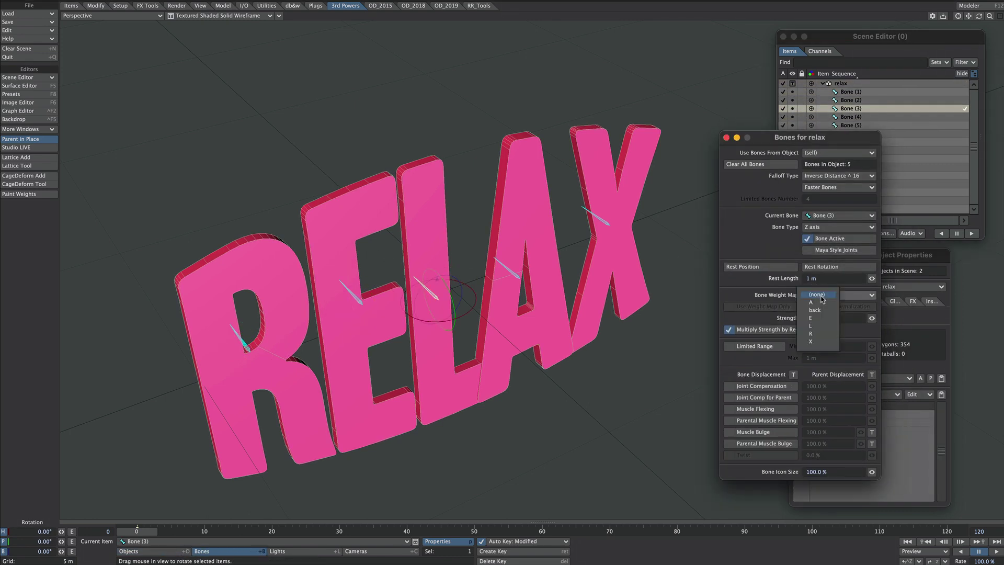
click(817, 325)
key(Down)
click(816, 295)
click(812, 302)
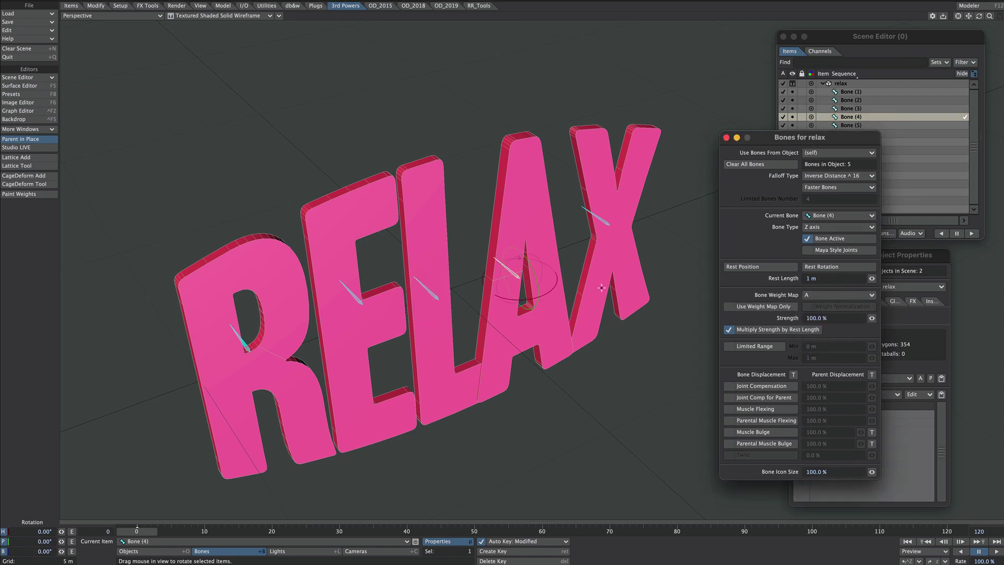
key(Down)
click(816, 295)
click(812, 340)
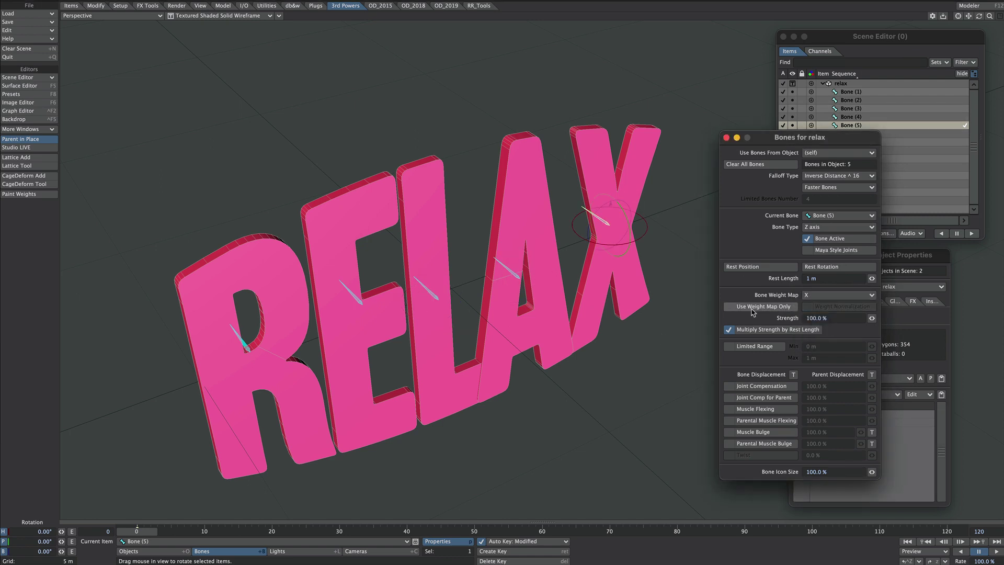
click(726, 137)
Step: Rotate the five letter bones individually, turning Bone (1) to heading 24.00° and pitch 24.30°
drag(683, 254, 795, 293)
key(Up)
key(Up)
key(Up)
key(Up)
drag(506, 463, 541, 437)
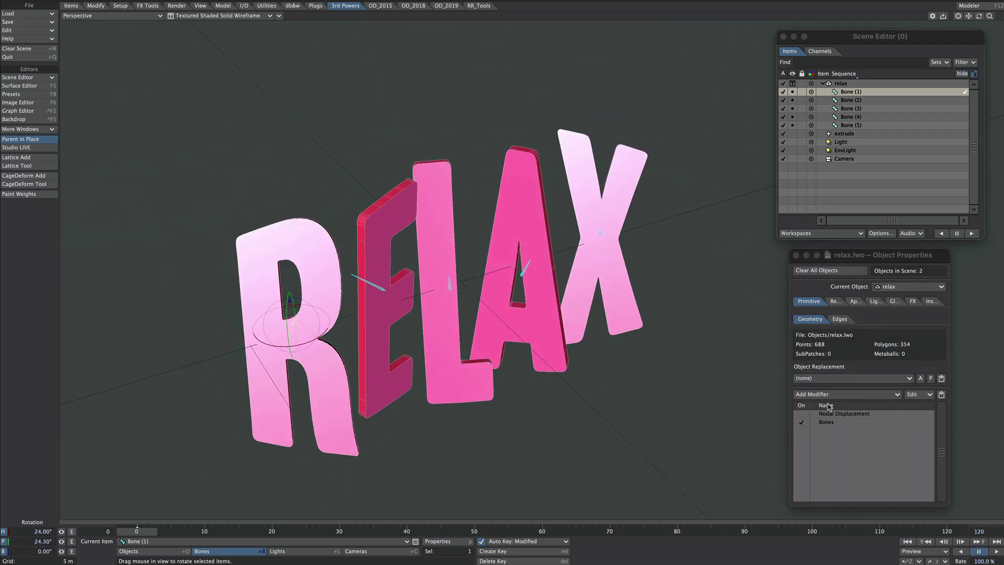
Step: Turn on the Nodal Displacement modifier for the relax object and inspect the extruded letters from several angles
click(845, 413)
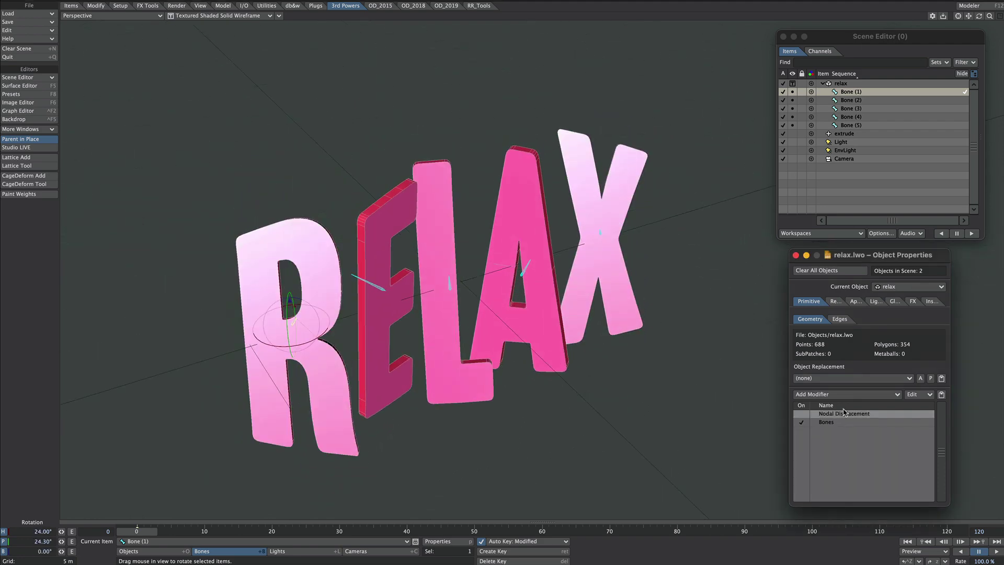
click(801, 414)
alt+drag(573, 252, 623, 248)
alt+drag(472, 305, 471, 291)
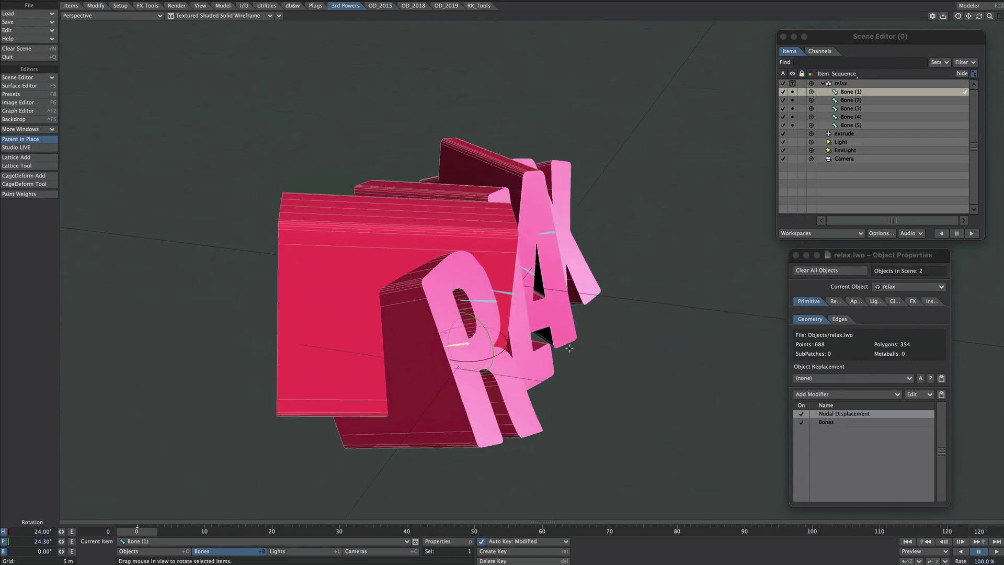
drag(600, 345, 586, 298)
alt+drag(680, 210, 579, 194)
Step: Select the extrude null and move it to make the back extrusion of all letters shallower
click(854, 135)
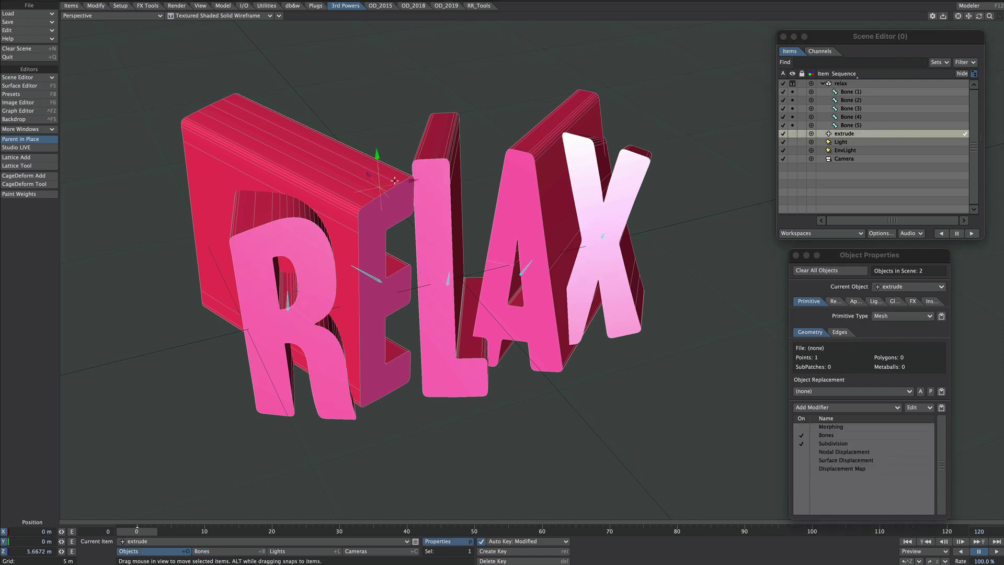
drag(368, 175, 413, 225)
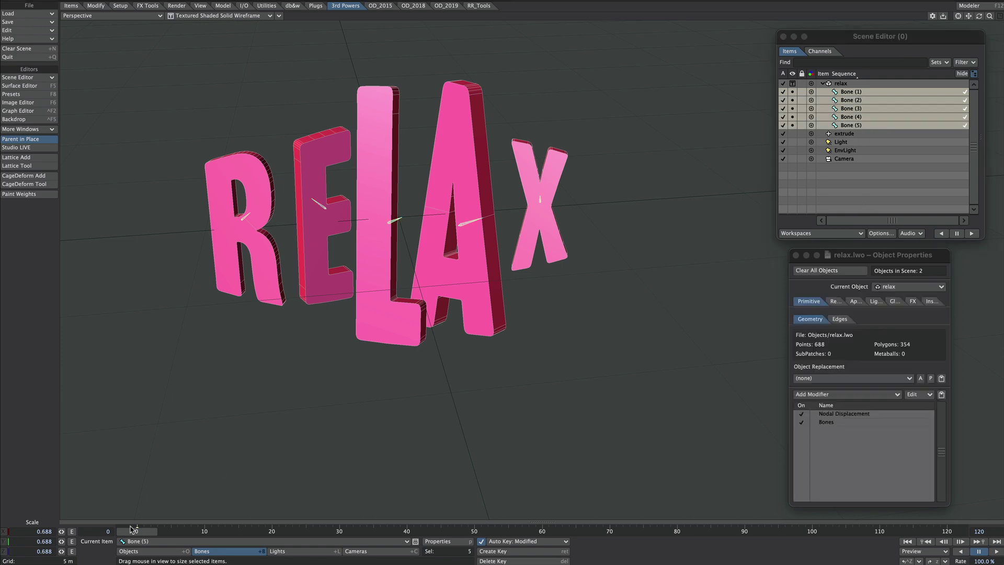
Step: At frame 20, reset all transforms of the five selected bones, and scrub back to frame 0 to preview the motion
drag(144, 531, 280, 532)
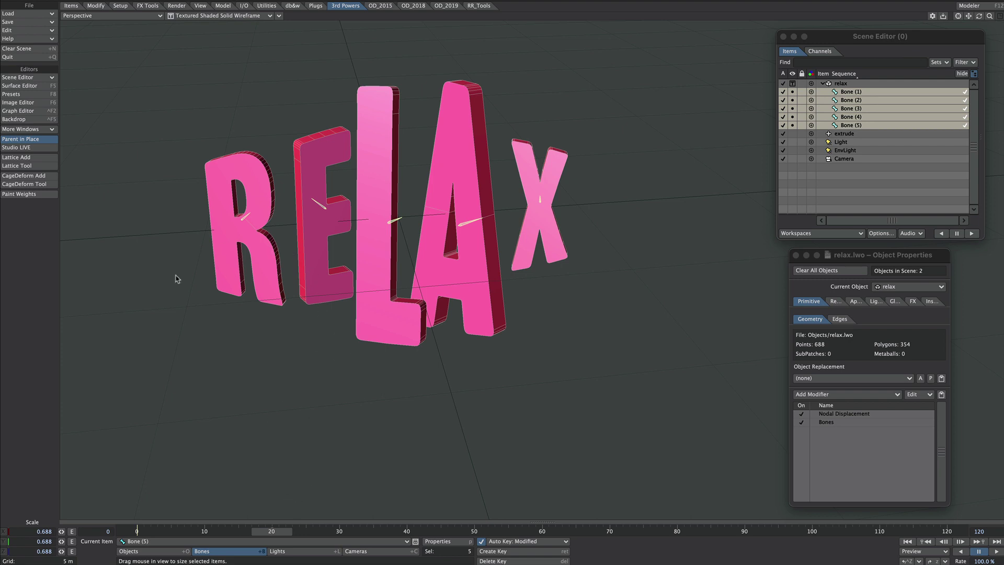
right_click(337, 224)
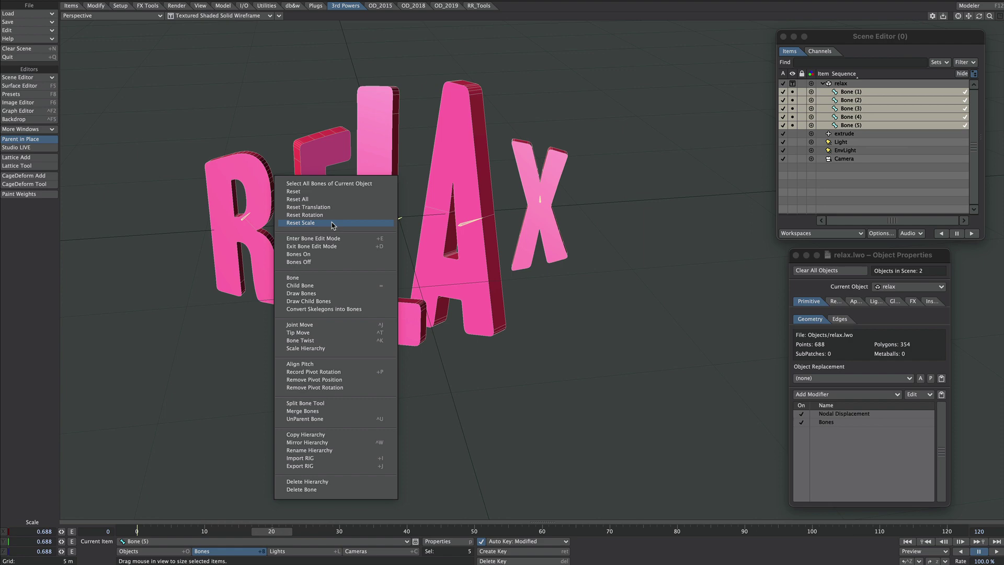
click(325, 201)
alt+drag(424, 247, 476, 264)
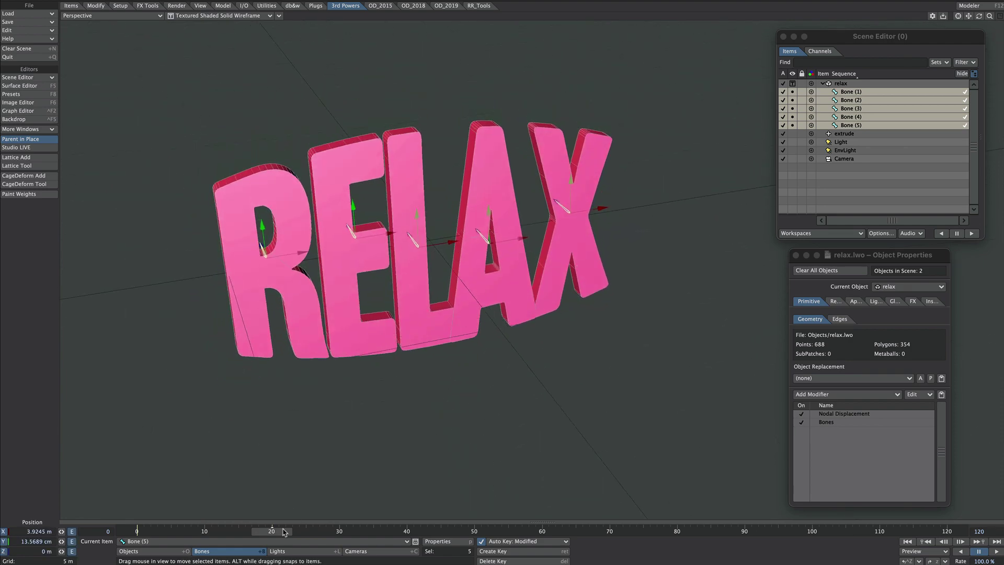
drag(285, 532, 145, 532)
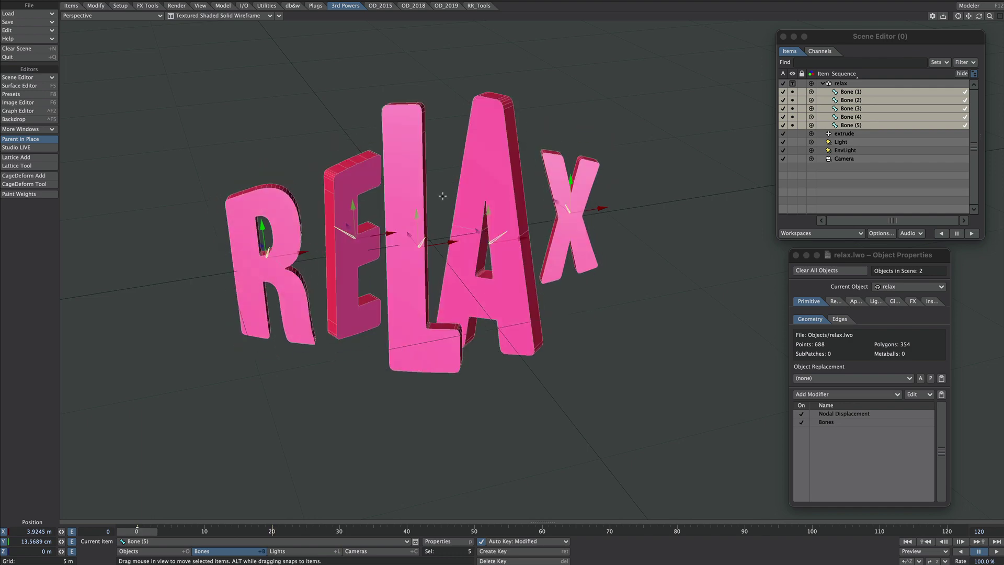
Step: Select Bone (3), move it to offset the letter L from the others, and return the timeline to frame 0
click(418, 243)
drag(409, 235, 384, 200)
drag(191, 531, 137, 531)
Step: Try to raise Bone (2) by about 1.99 m at frame 0, and undo the move
click(348, 233)
drag(352, 210, 349, 144)
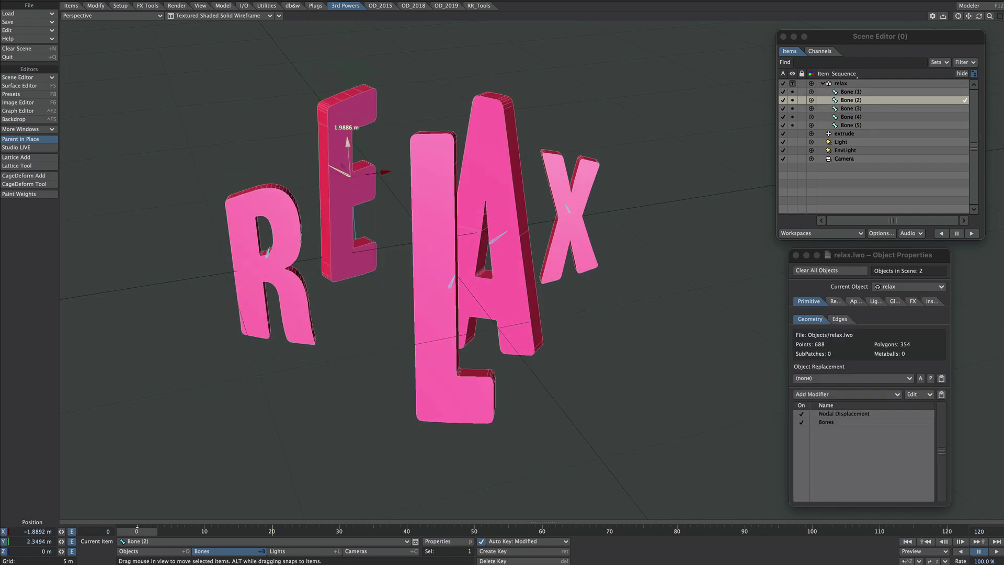
key(ctrl+z)
Step: Select all five bones and scrub the timeline back to frame 0 to check the letter animation
click(852, 92)
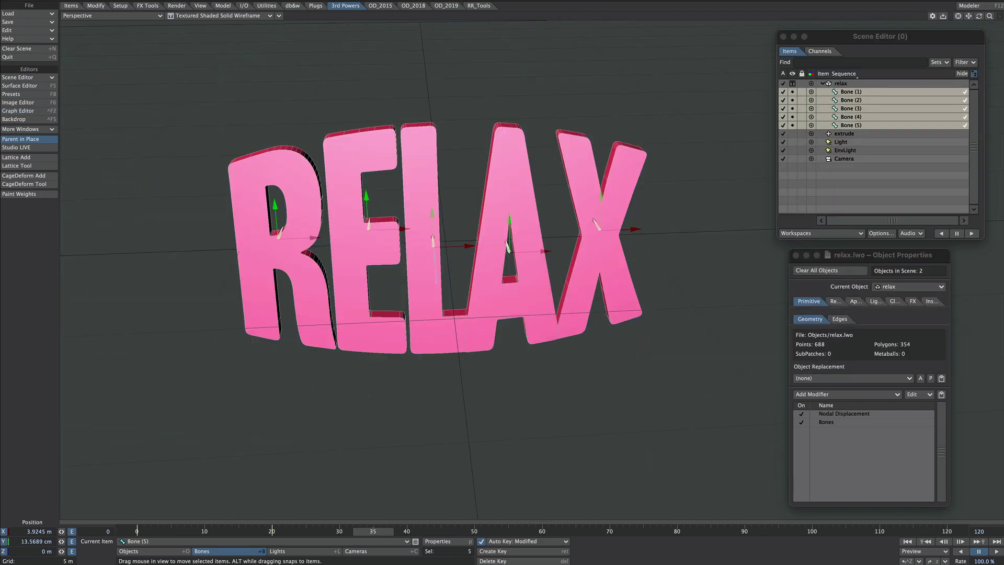
drag(289, 529, 137, 532)
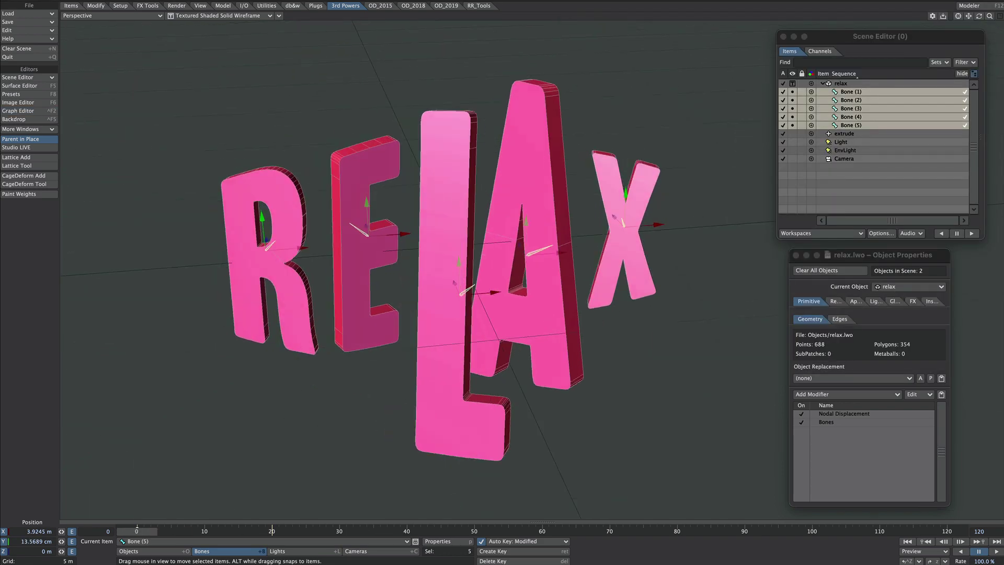